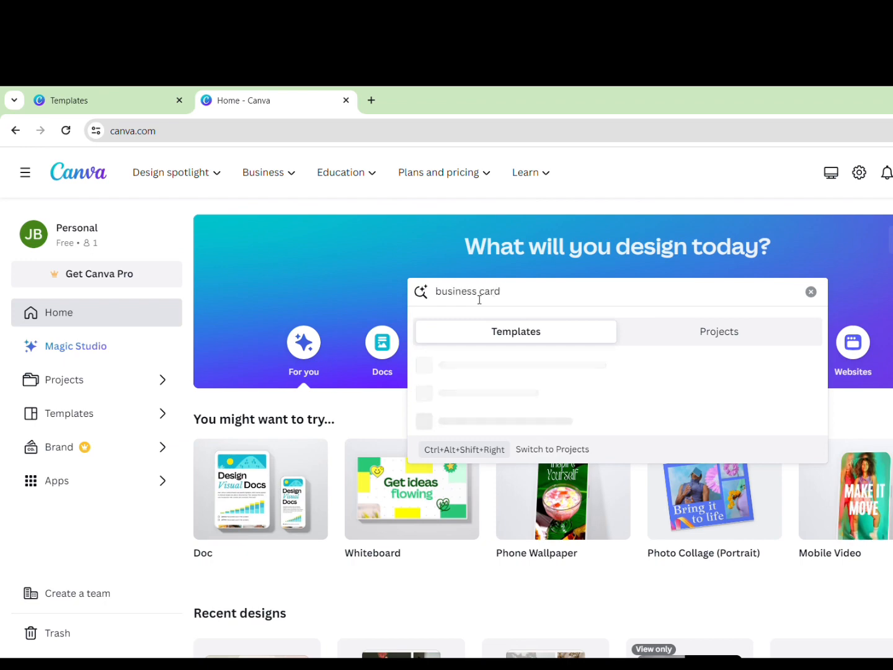
Search 'business card' templates, browse the results, and start a blank Business Card design
{"action": "key", "text": "Return"}
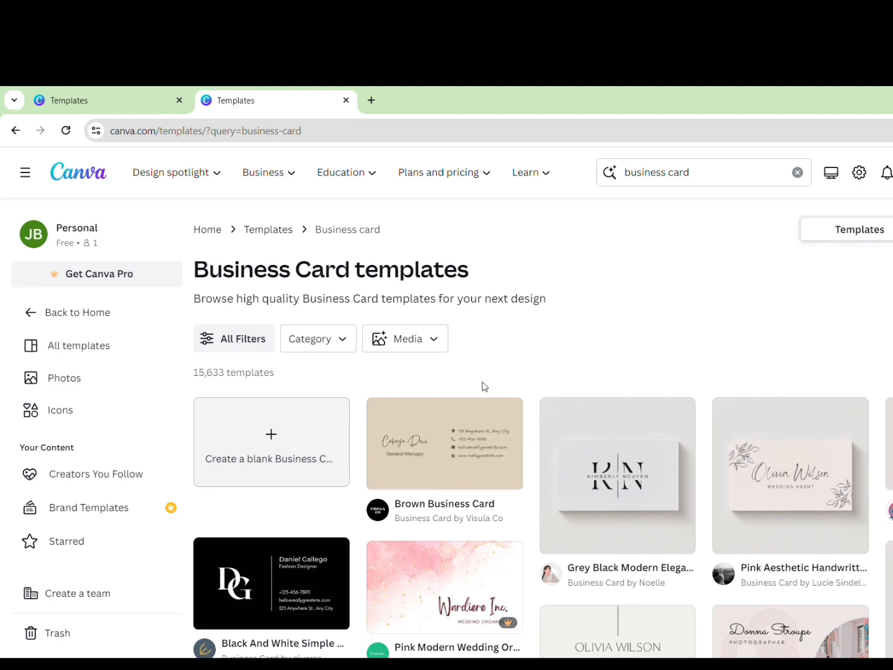
{"action": "scroll", "coordinate": [484, 386], "scroll_direction": "down", "scroll_amount": 1}
{"action": "scroll", "coordinate": [493, 391], "scroll_direction": "up", "scroll_amount": 1}
{"action": "scroll", "coordinate": [654, 372], "scroll_direction": "down", "scroll_amount": 2}
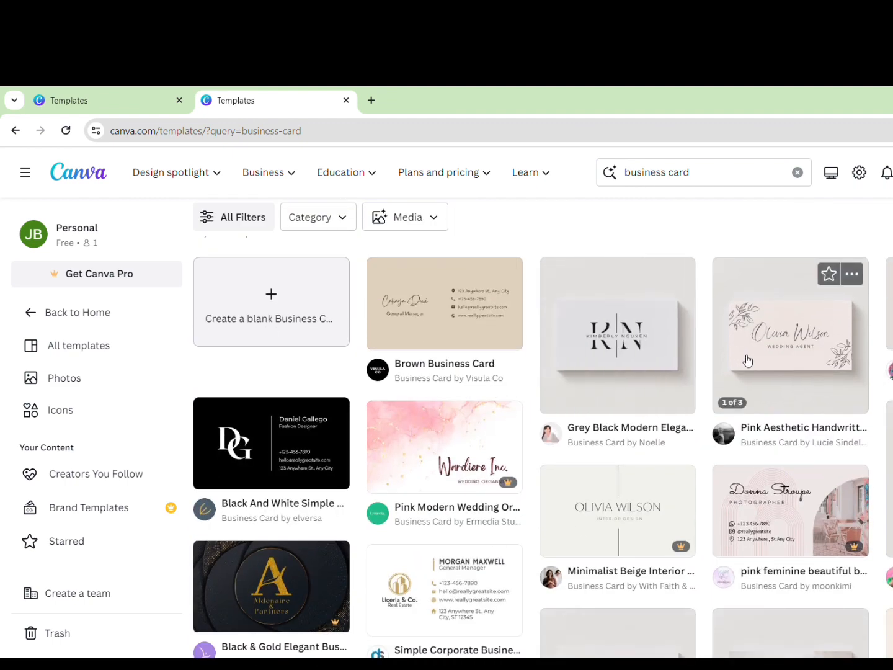
{"action": "scroll", "coordinate": [744, 362], "scroll_direction": "up", "scroll_amount": 1}
{"action": "scroll", "coordinate": [743, 362], "scroll_direction": "down", "scroll_amount": 3}
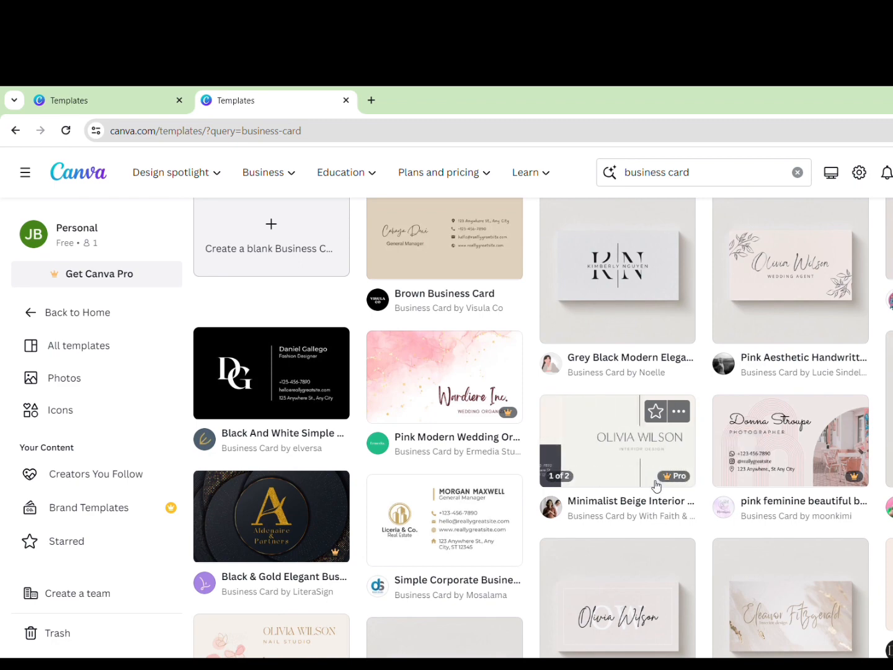
{"action": "scroll", "coordinate": [621, 466], "scroll_direction": "down", "scroll_amount": 2}
{"action": "scroll", "coordinate": [620, 467], "scroll_direction": "down", "scroll_amount": 1}
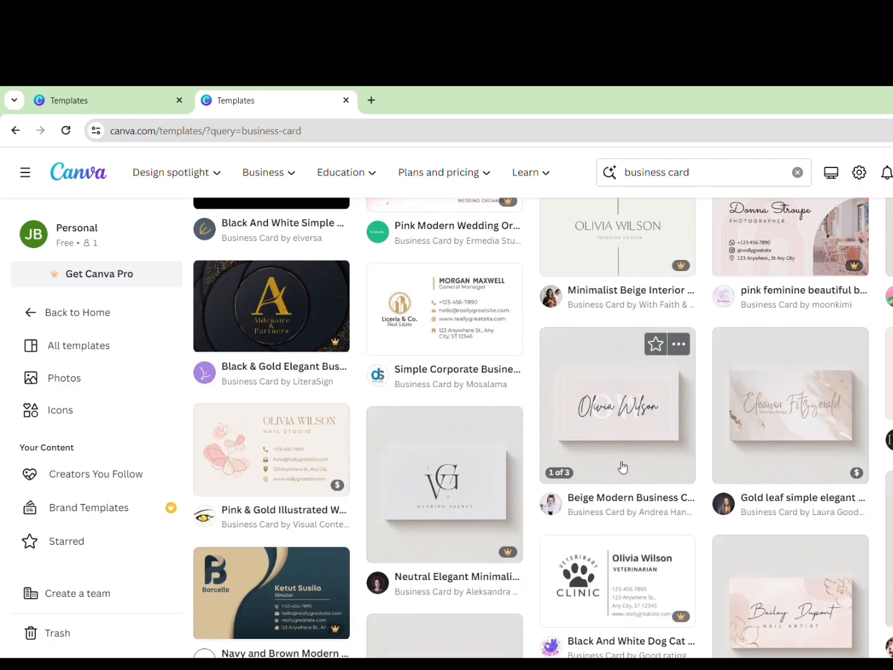
{"action": "scroll", "coordinate": [621, 466], "scroll_direction": "up", "scroll_amount": 6}
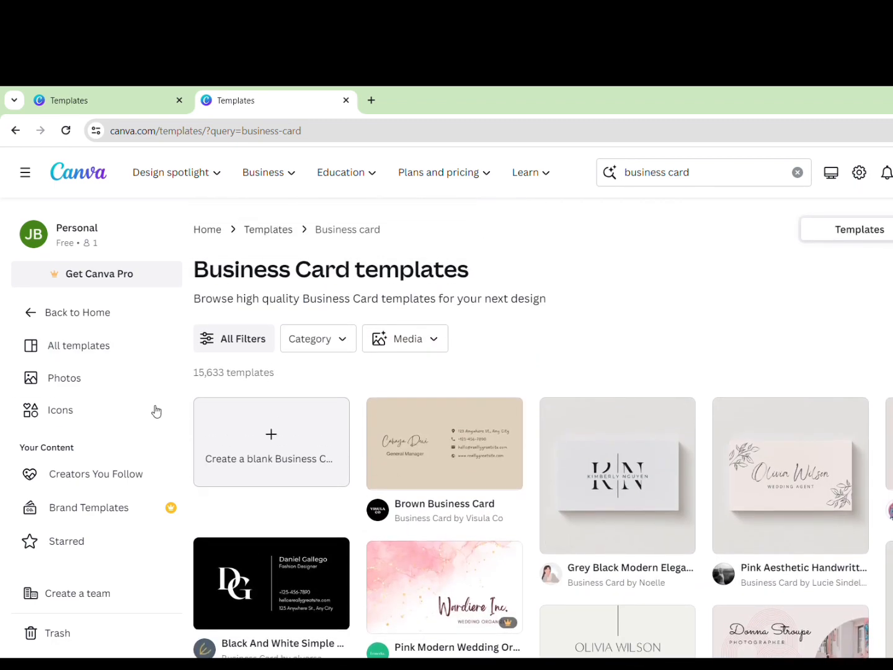
{"action": "left_click", "coordinate": [283, 478]}
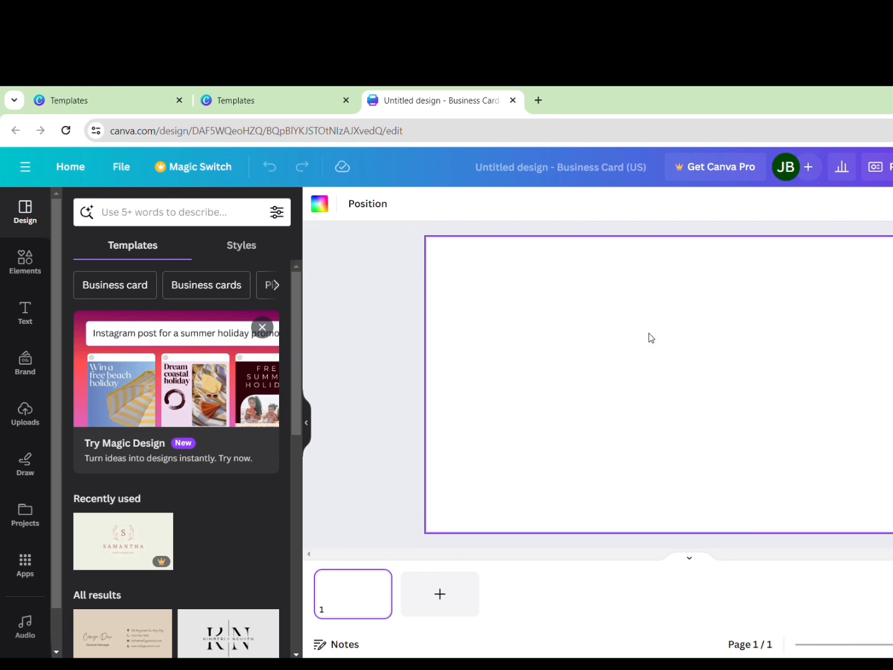
Show the Elements library beside the blank card
{"action": "left_click", "coordinate": [31, 265]}
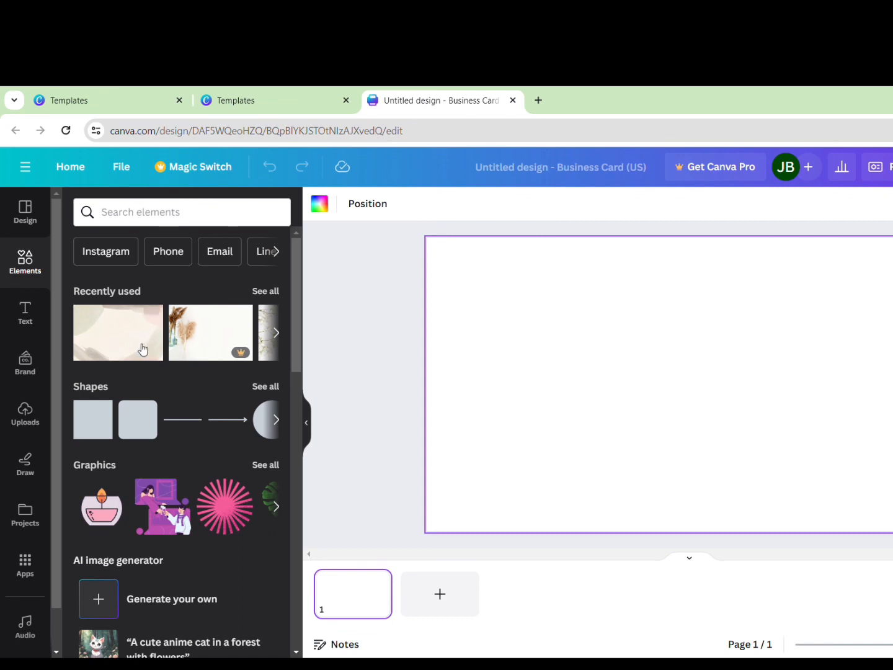
Search elements for 'boho aesthetic', filter to Photos, and add the candle-and-vase photo
{"action": "left_click", "coordinate": [144, 224]}
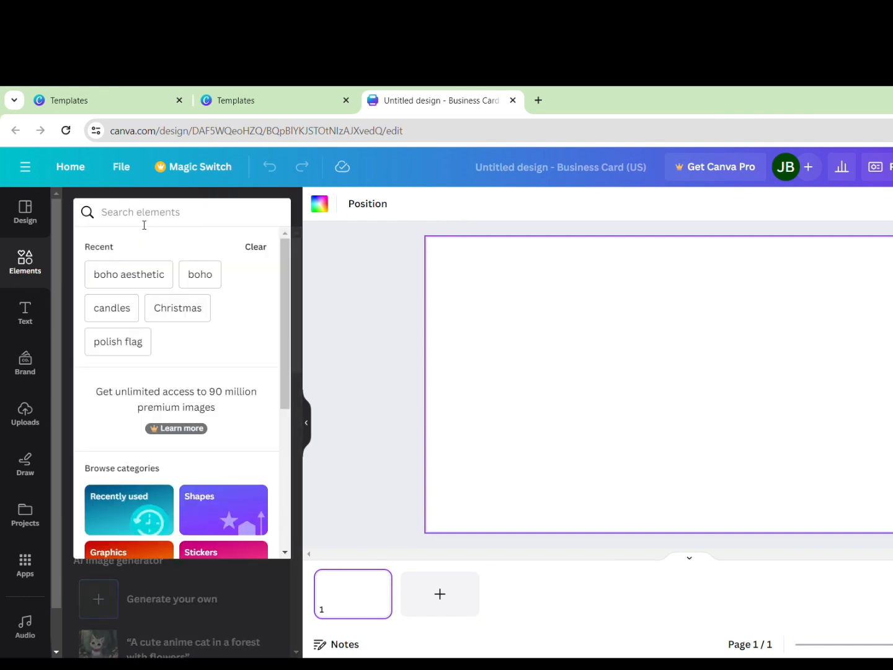
{"action": "type", "text": "boho"}
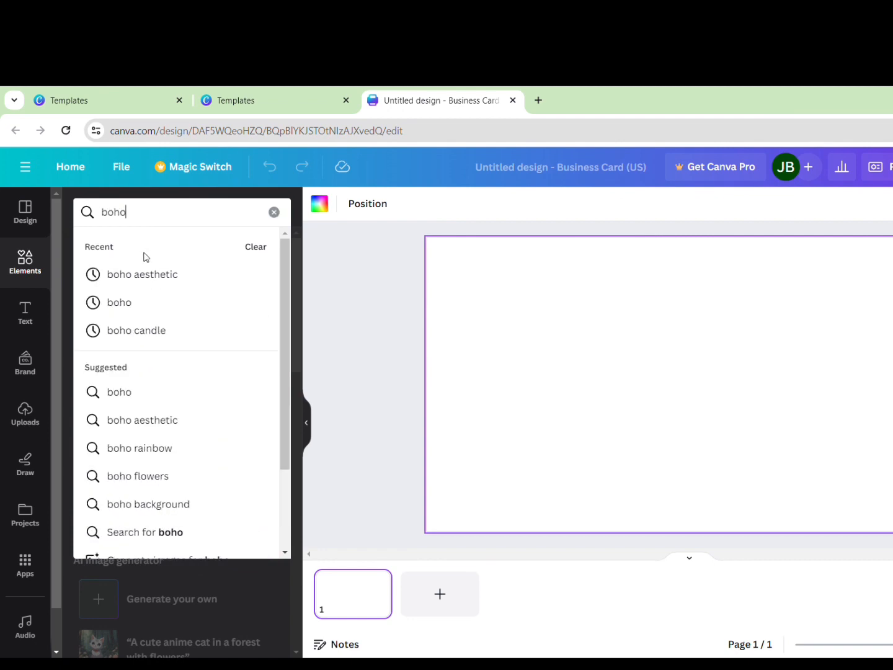
{"action": "left_click", "coordinate": [153, 277]}
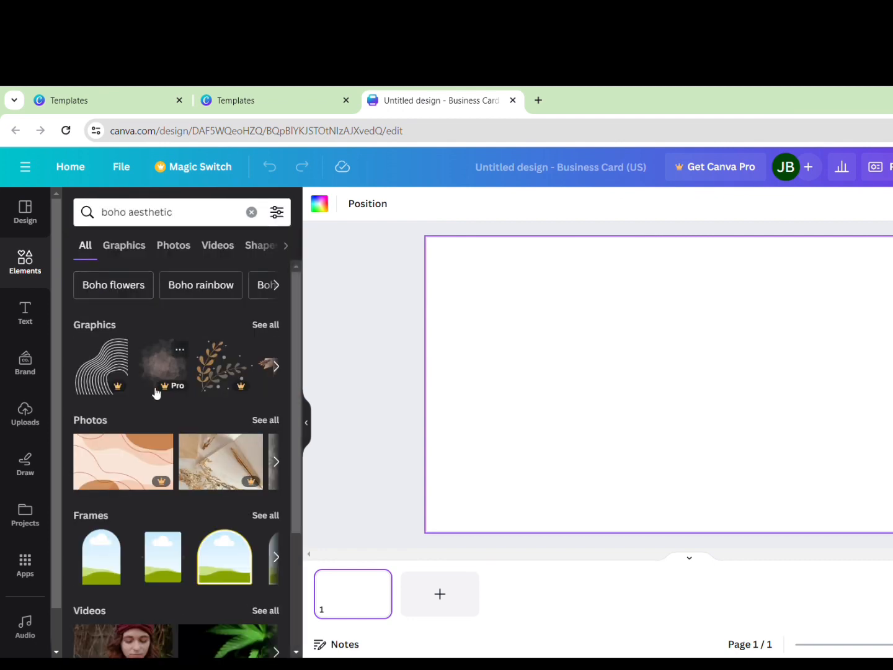
{"action": "left_click", "coordinate": [179, 250]}
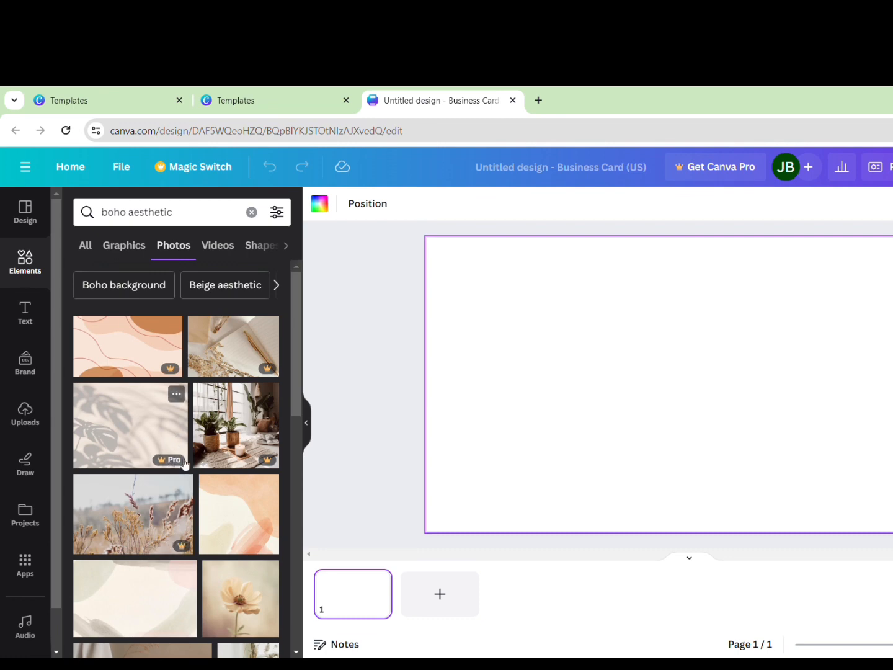
{"action": "scroll", "coordinate": [184, 462], "scroll_direction": "down", "scroll_amount": 3}
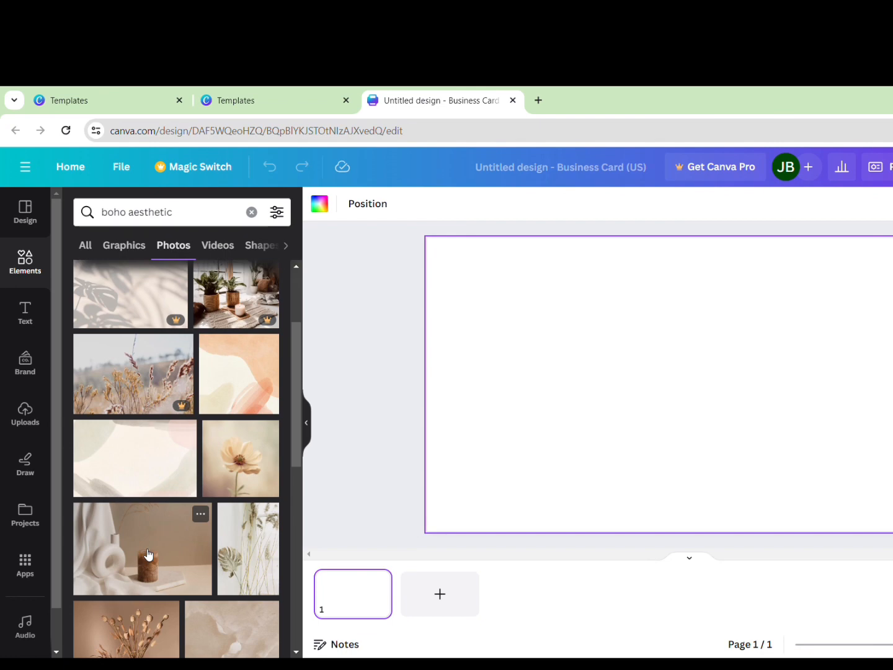
{"action": "left_click", "coordinate": [148, 554]}
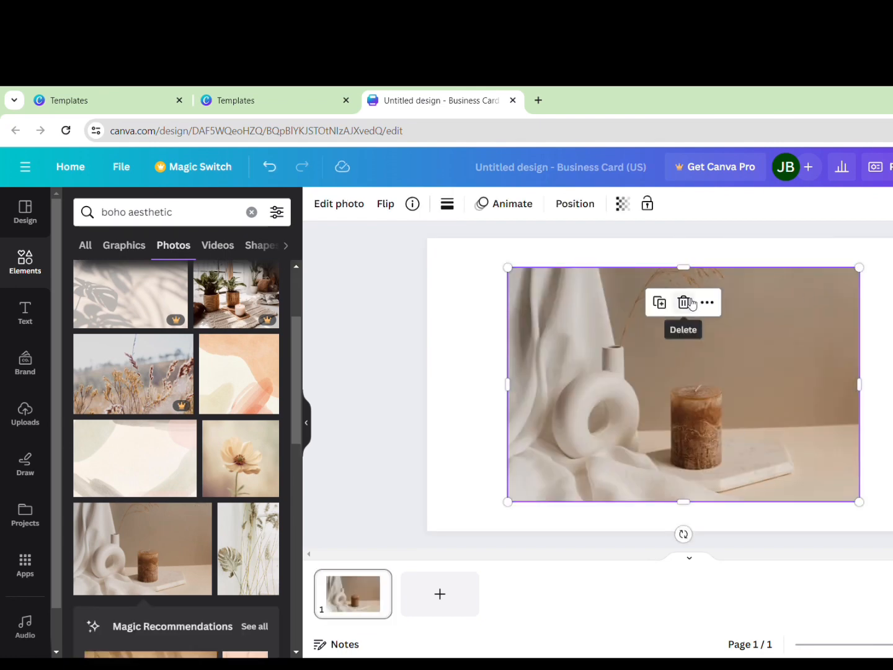
Replace the candle photo with the cream watercolour photo, stretched to fill the card
{"action": "left_click", "coordinate": [684, 303]}
{"action": "left_click", "coordinate": [120, 445]}
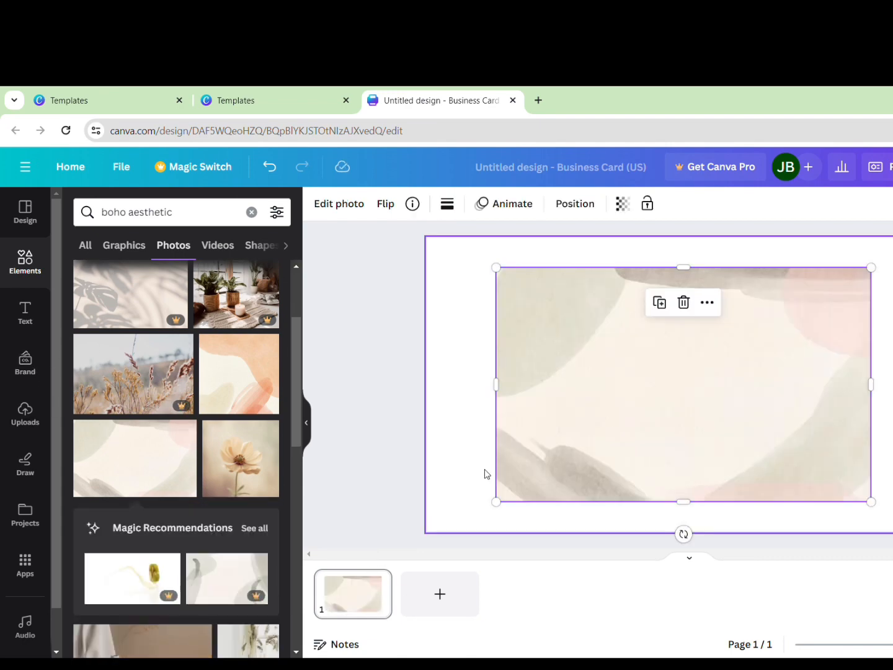
{"action": "left_click_drag", "start_coordinate": [505, 398], "coordinate": [439, 404]}
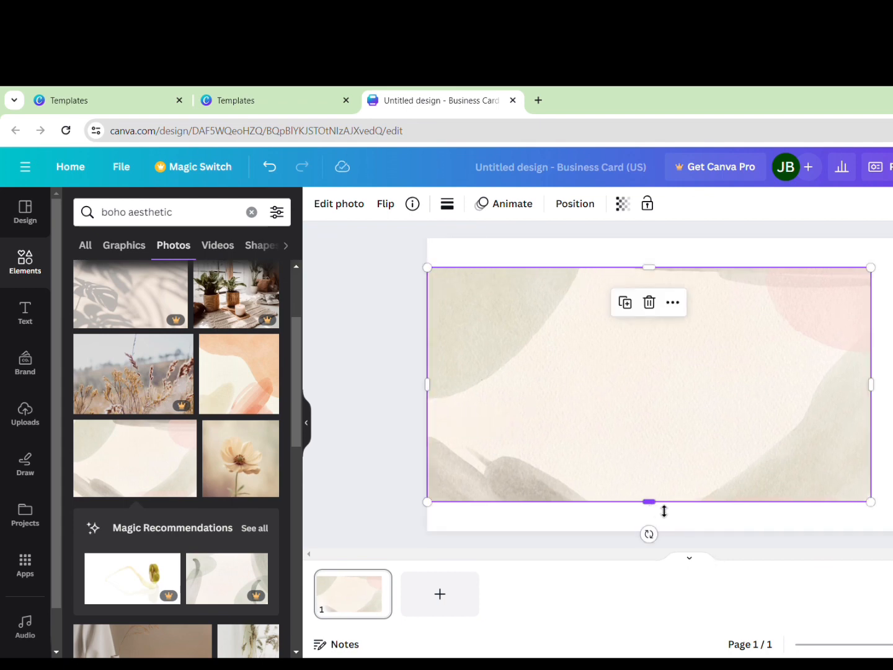
{"action": "left_click_drag", "start_coordinate": [664, 510], "coordinate": [667, 533]}
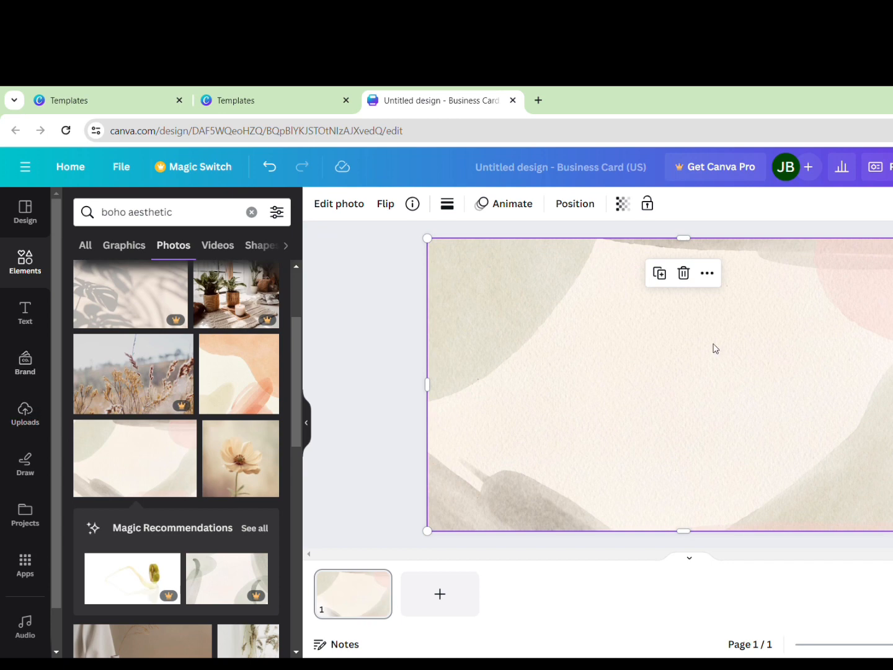
Add the Sparkle neon text as 'Boho Candles', with Candles at size 35, centred
{"action": "left_click", "coordinate": [39, 316]}
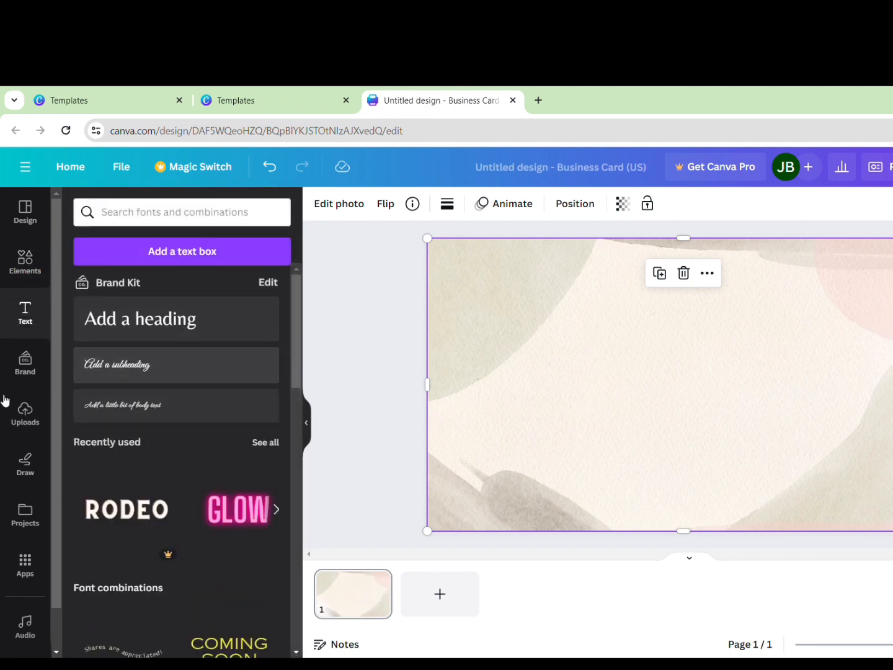
{"action": "scroll", "coordinate": [150, 546], "scroll_direction": "down", "scroll_amount": 3}
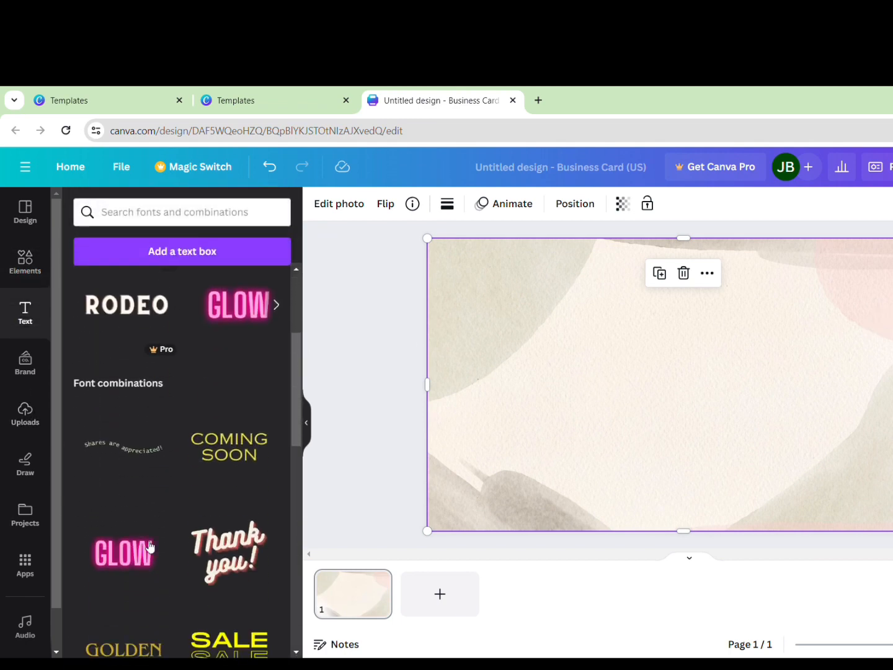
{"action": "scroll", "coordinate": [150, 546], "scroll_direction": "down", "scroll_amount": 2}
{"action": "scroll", "coordinate": [150, 546], "scroll_direction": "down", "scroll_amount": 1}
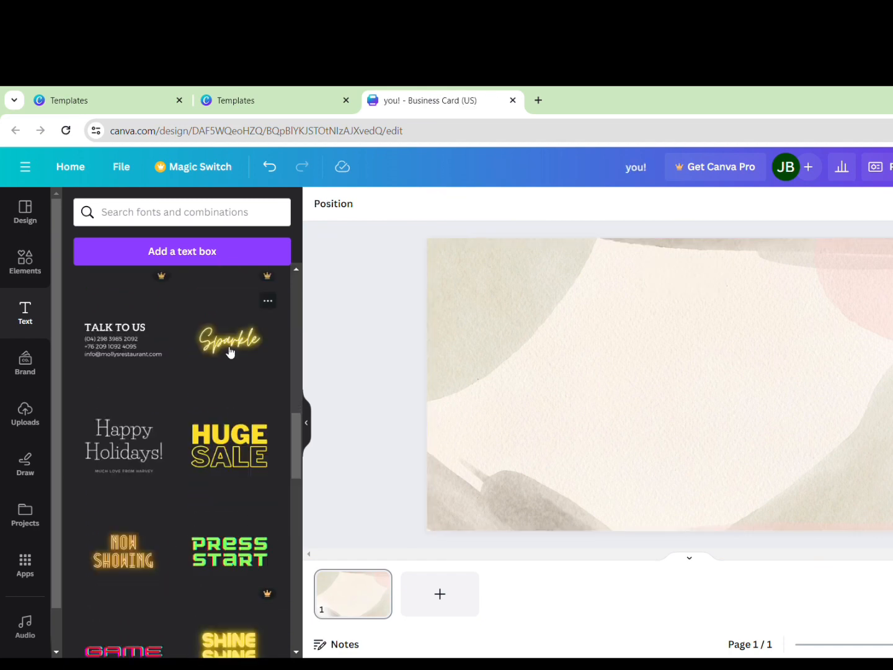
{"action": "left_click", "coordinate": [231, 352]}
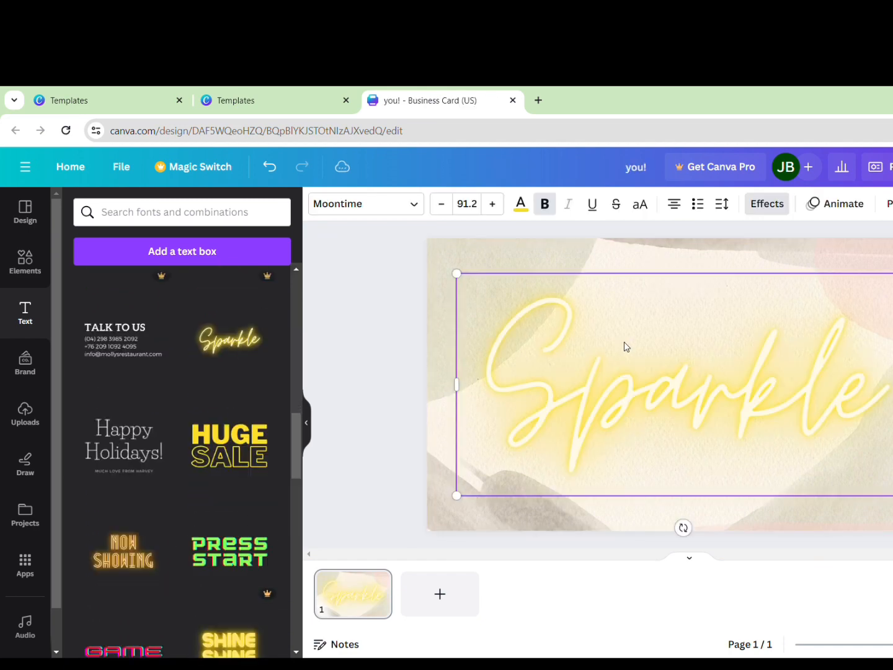
{"action": "double_click", "coordinate": [750, 370]}
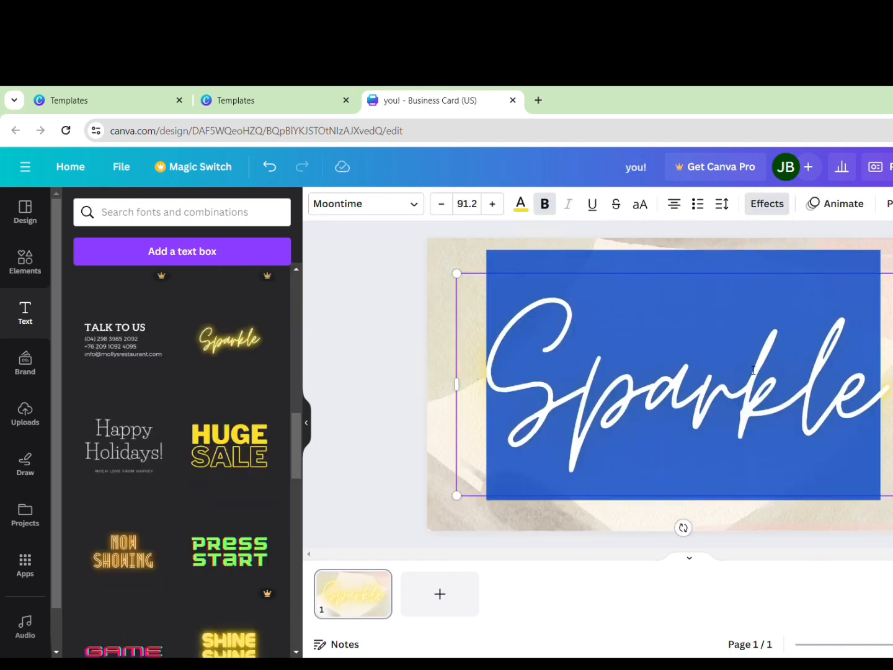
{"action": "type", "text": "Boho "}
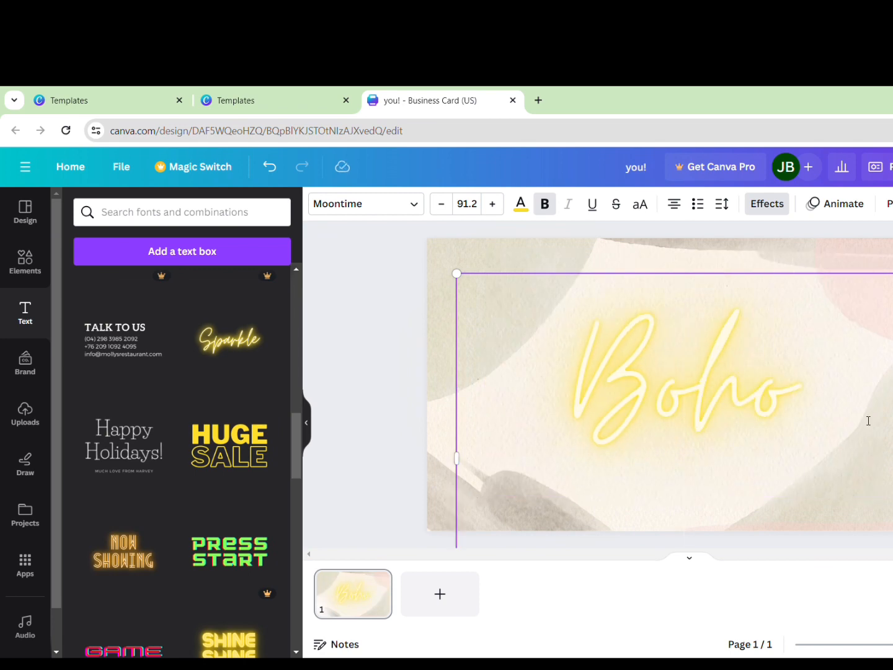
{"action": "type", "text": "Candles"}
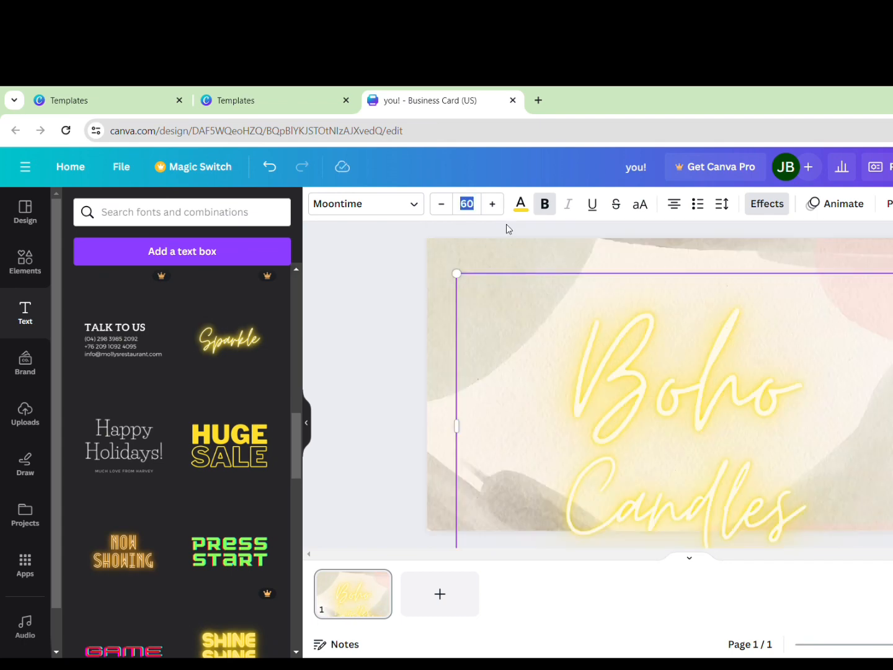
{"action": "type", "text": "35"}
{"action": "key", "text": "Return"}
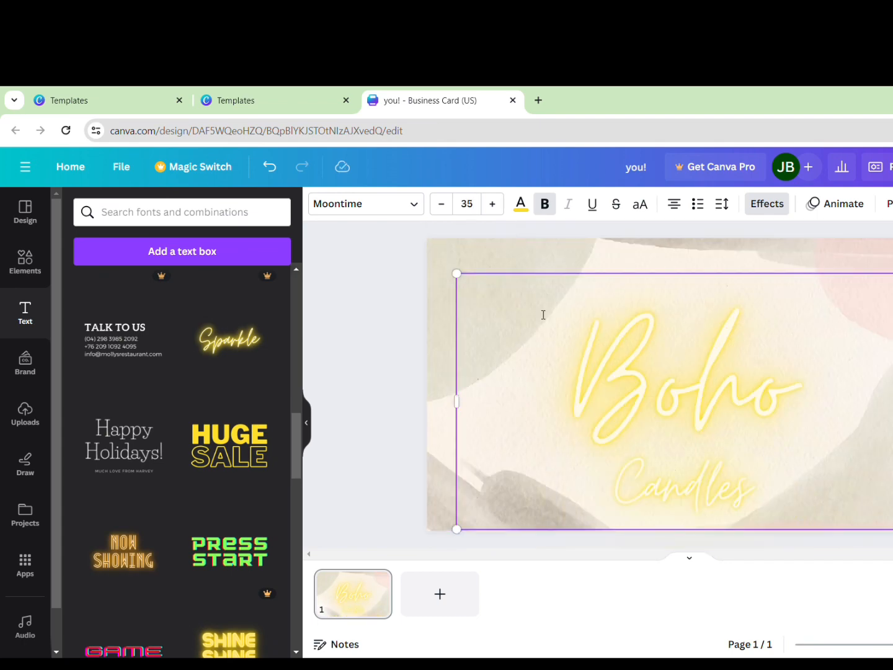
{"action": "left_click_drag", "start_coordinate": [749, 394], "coordinate": [703, 371]}
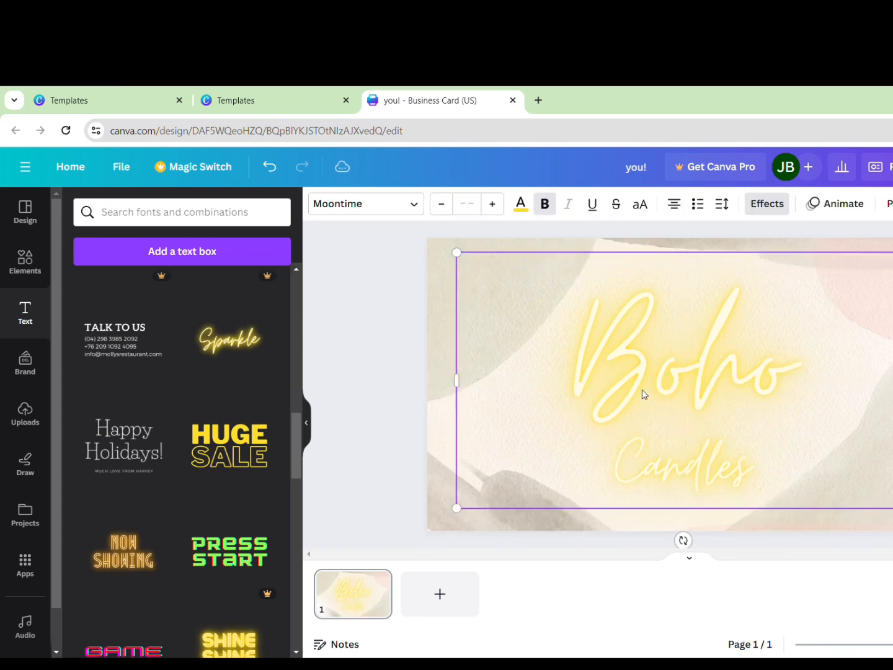
Recolour the Boho Candles text to the blush pink photo colour #f4e2da
{"action": "left_click", "coordinate": [521, 203]}
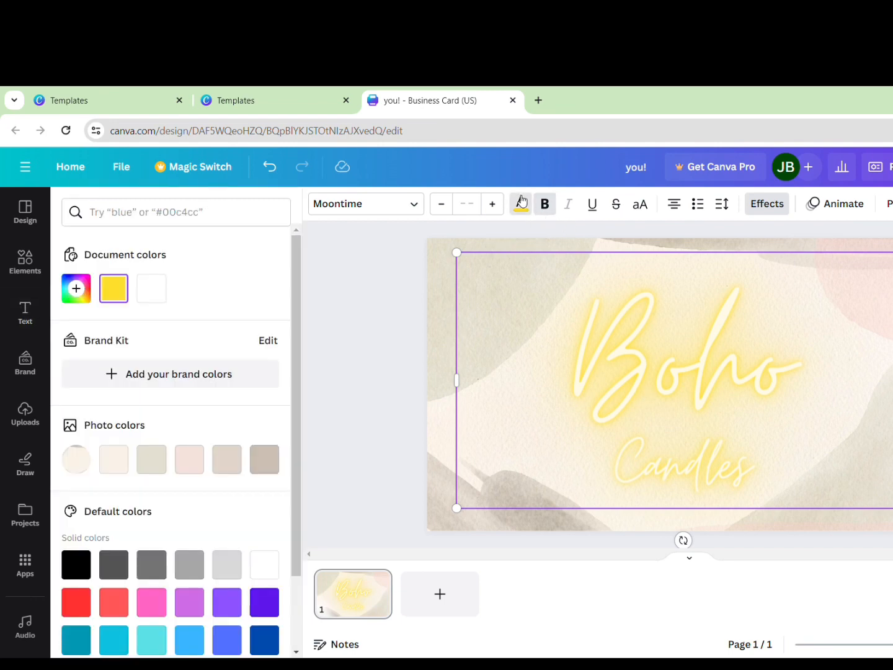
{"action": "left_click", "coordinate": [204, 467]}
{"action": "left_click", "coordinate": [810, 397]}
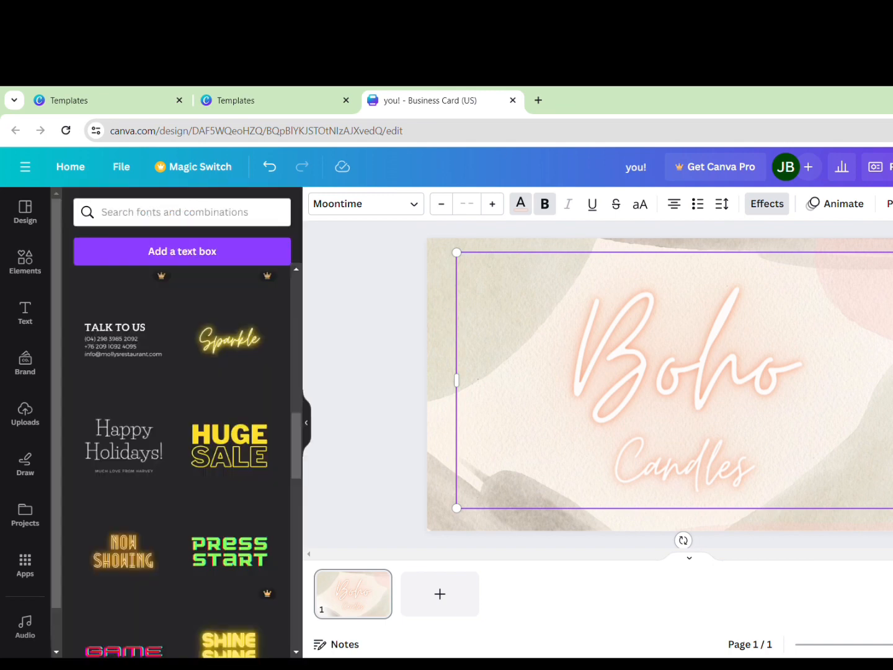
{"action": "left_click", "coordinate": [891, 391]}
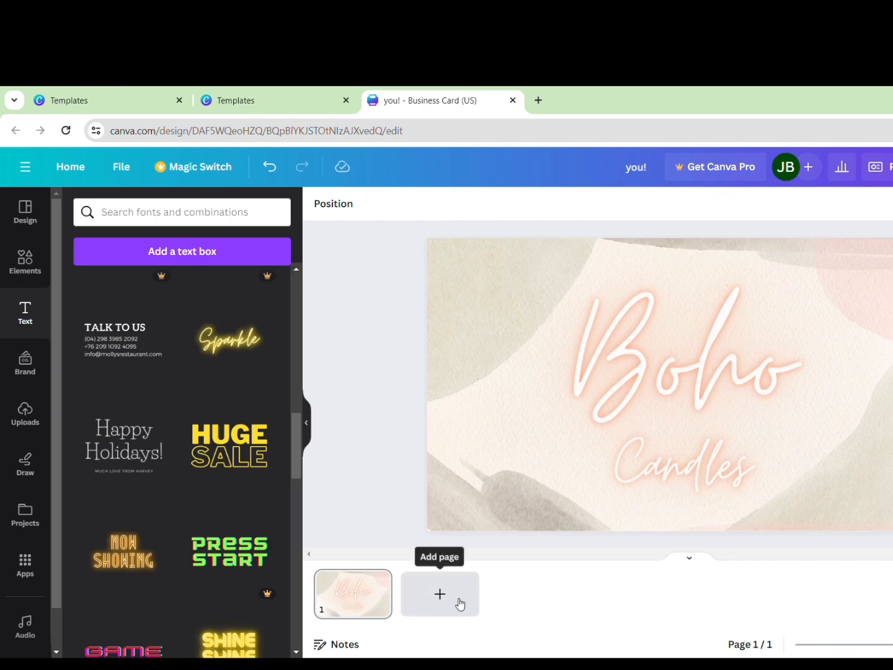
{"action": "left_click", "coordinate": [439, 594]}
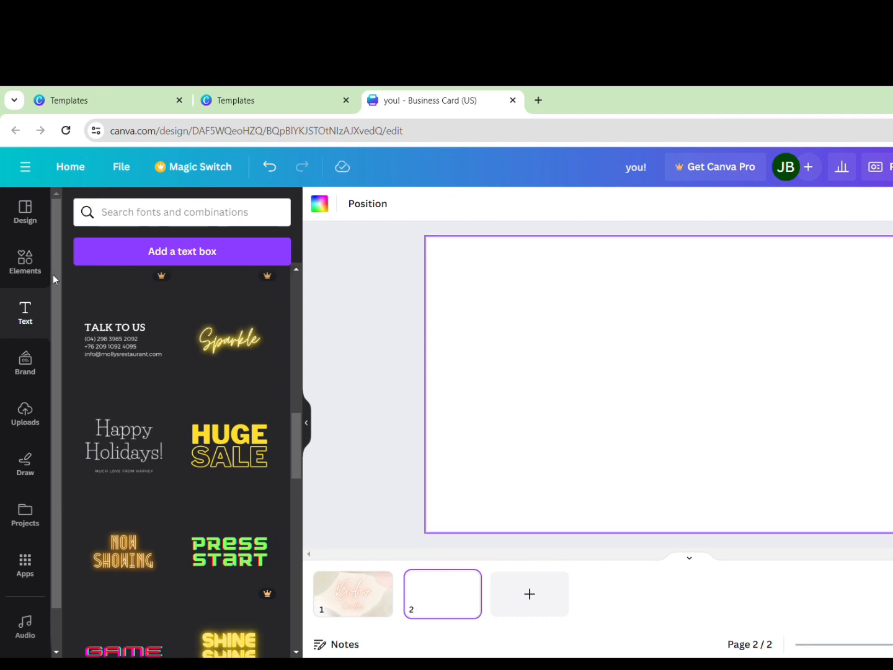
{"action": "left_click", "coordinate": [26, 260]}
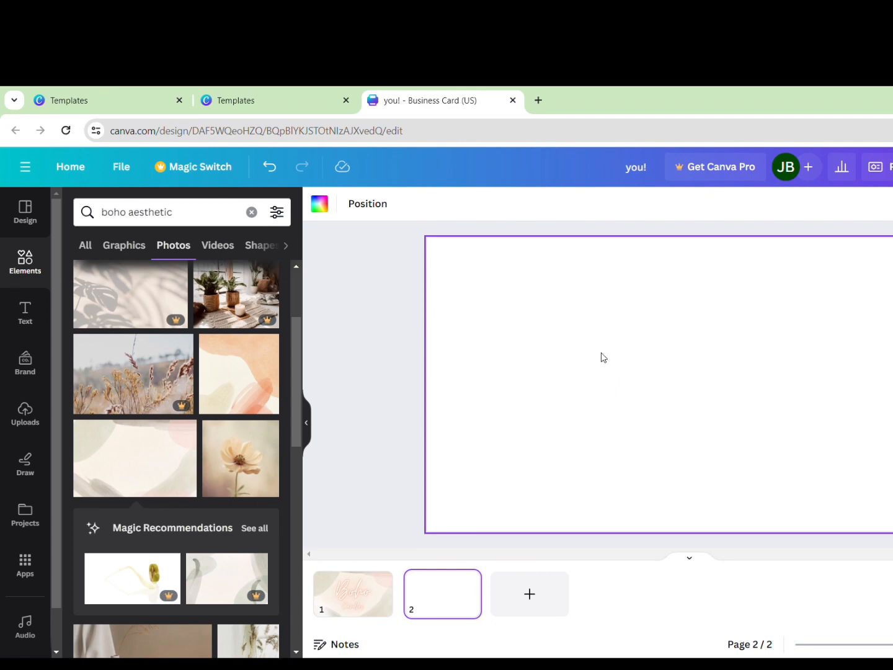
{"action": "left_click", "coordinate": [23, 323]}
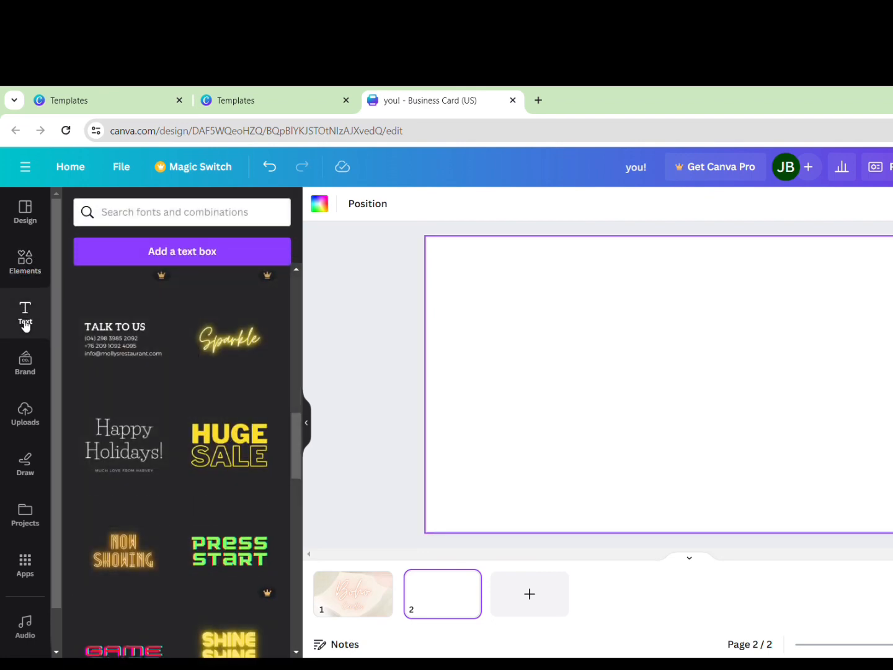
{"action": "scroll", "coordinate": [165, 346], "scroll_direction": "down", "scroll_amount": 5}
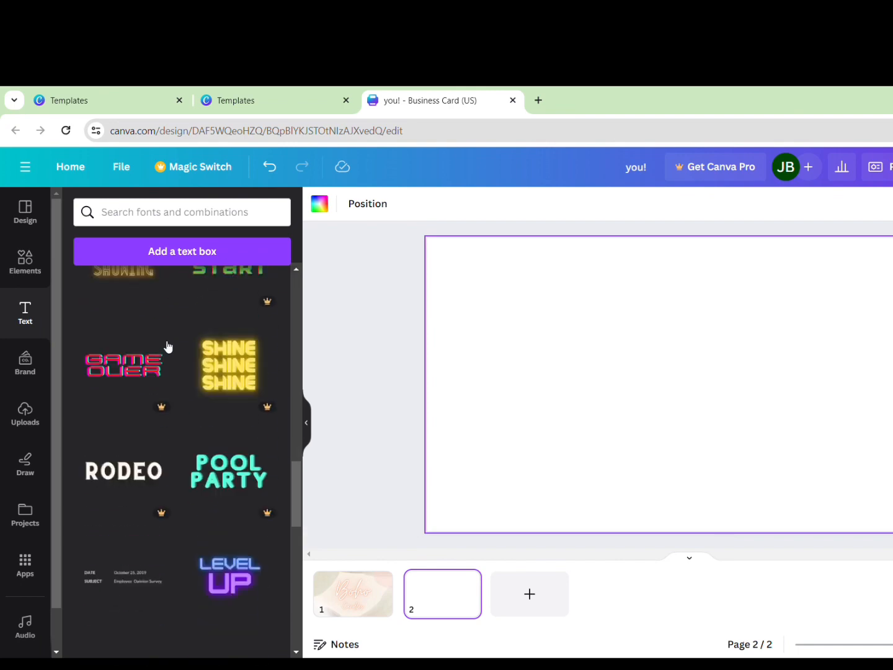
{"action": "scroll", "coordinate": [165, 346], "scroll_direction": "up", "scroll_amount": 15}
{"action": "scroll", "coordinate": [167, 346], "scroll_direction": "up", "scroll_amount": 3}
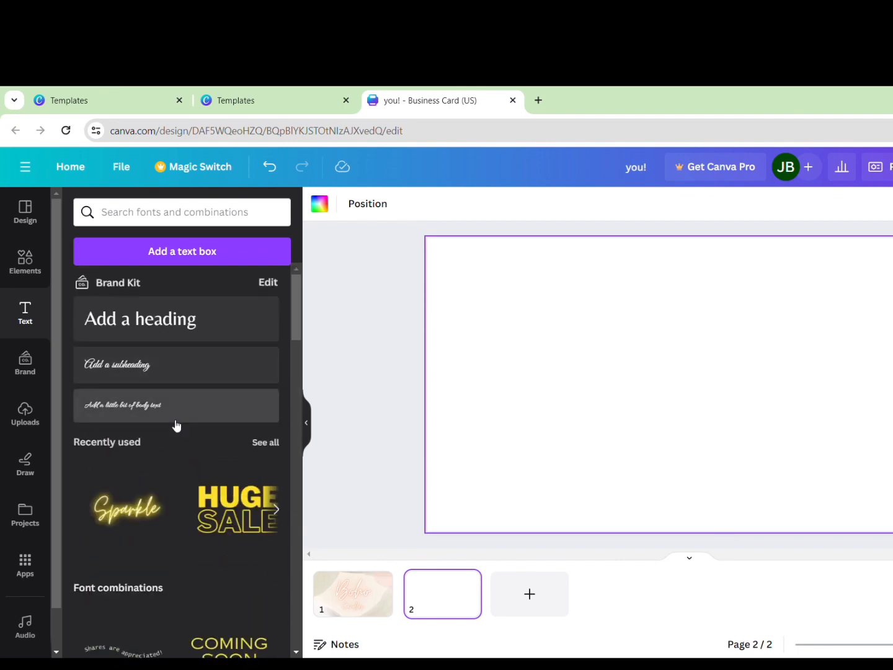
Add a subheading with the person's name, set in Lora at size 17
{"action": "left_click", "coordinate": [172, 368]}
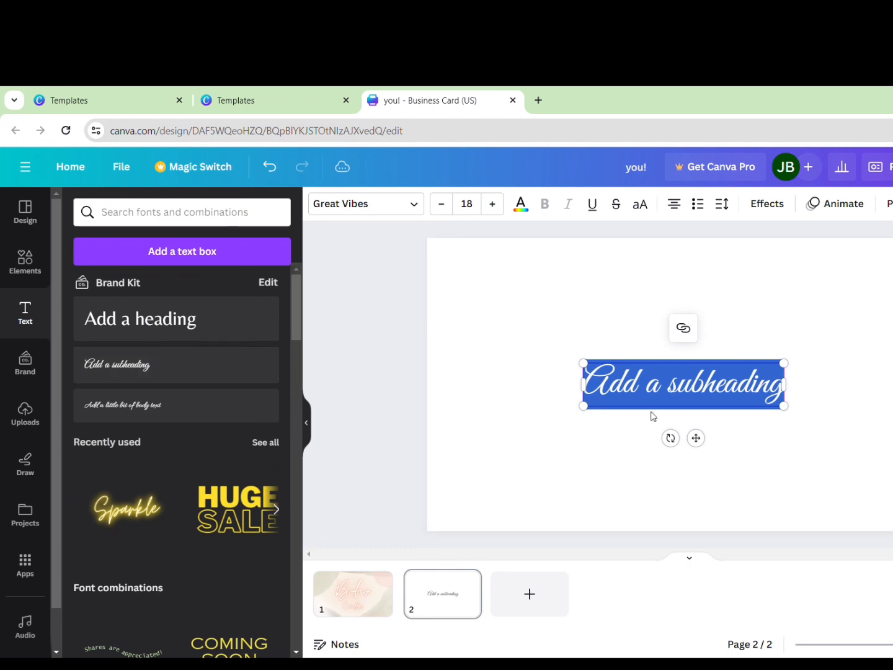
{"action": "type", "text": "Jane Sm"}
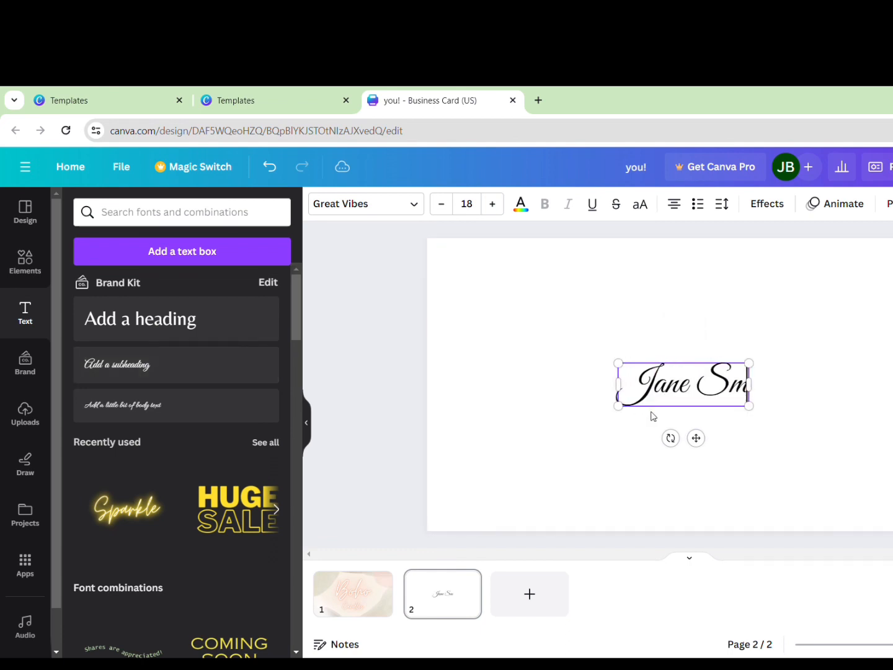
{"action": "type", "text": "ith"}
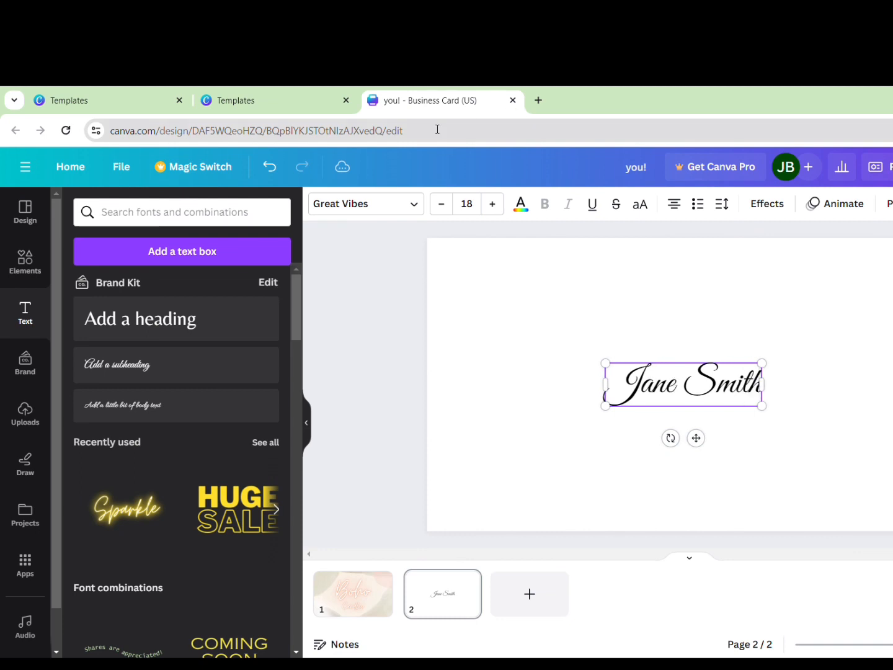
{"action": "left_click", "coordinate": [441, 204]}
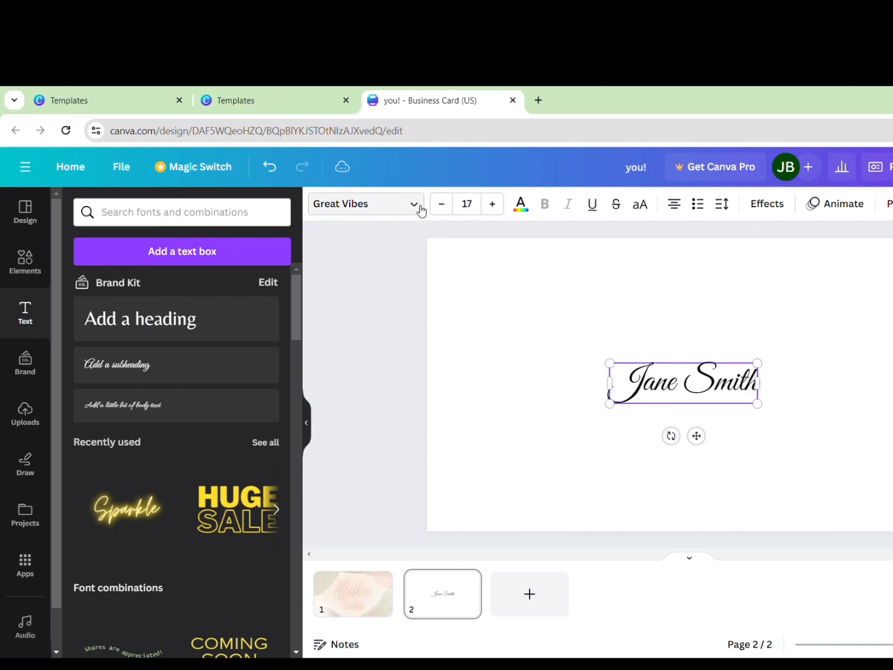
{"action": "left_click", "coordinate": [420, 209]}
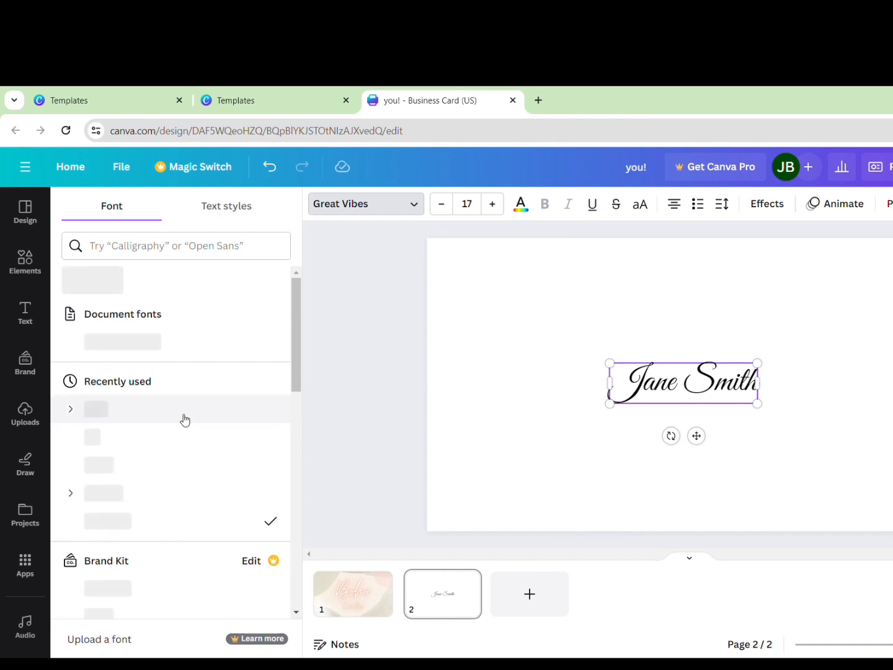
{"action": "left_click_drag", "start_coordinate": [297, 321], "coordinate": [293, 342]}
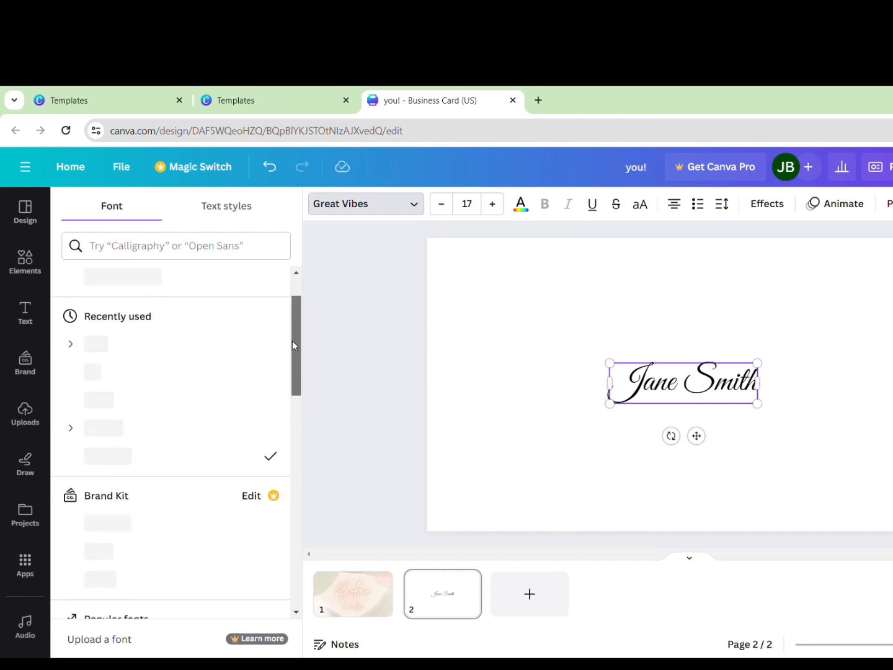
{"action": "scroll", "coordinate": [163, 357], "scroll_direction": "up", "scroll_amount": 1}
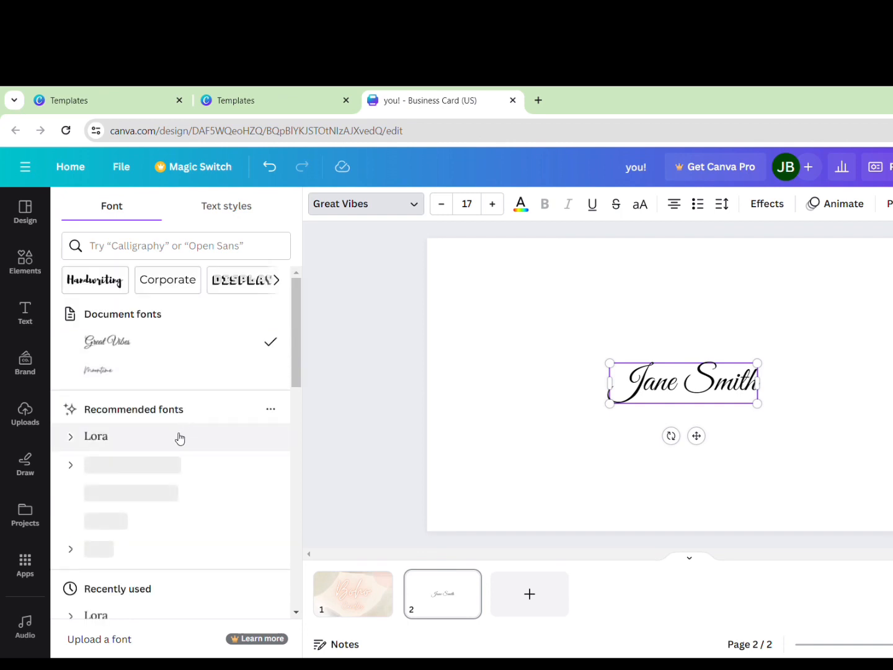
{"action": "left_click", "coordinate": [177, 435]}
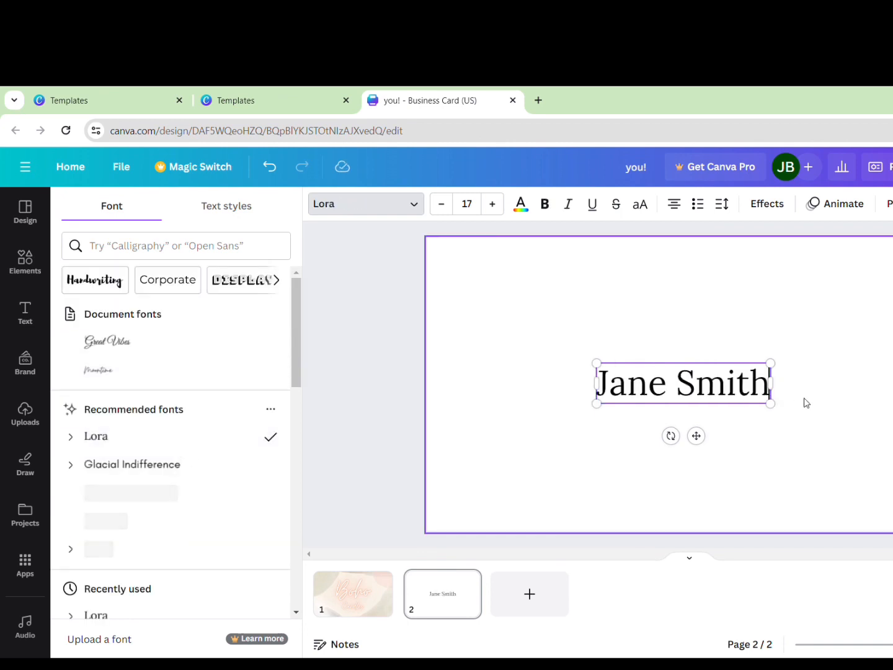
{"action": "left_click", "coordinate": [714, 388]}
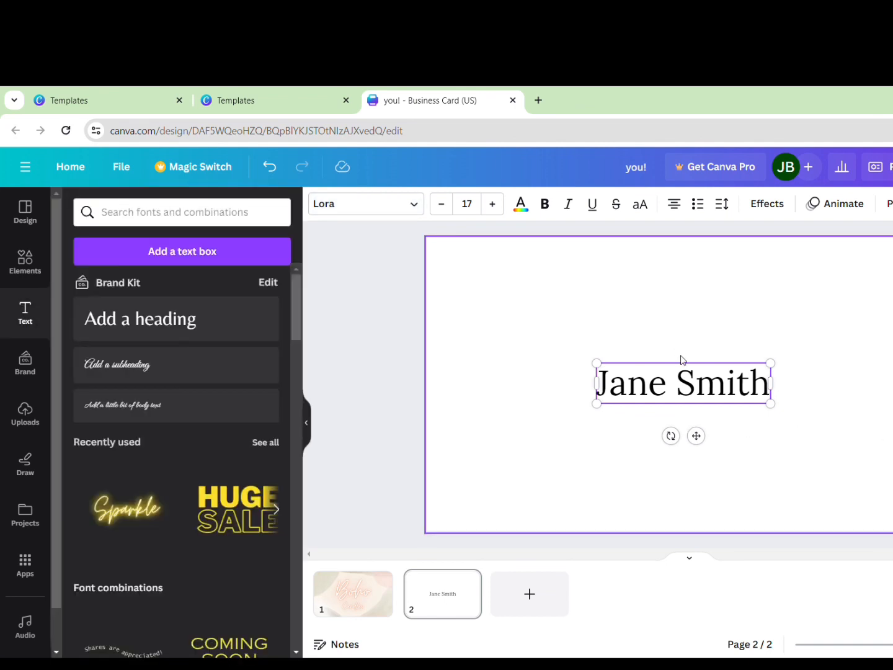
Position the name at the top centre and add a new placeholder subheading
{"action": "left_click", "coordinate": [779, 460]}
{"action": "left_click_drag", "start_coordinate": [696, 388], "coordinate": [695, 332]}
{"action": "double_click", "coordinate": [688, 335]}
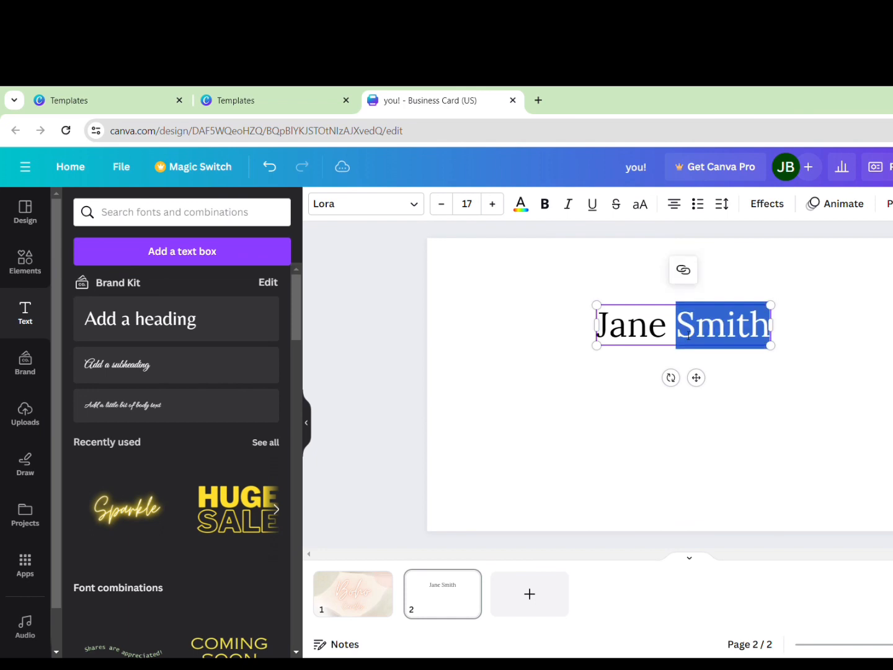
{"action": "left_click", "coordinate": [698, 337]}
{"action": "left_click", "coordinate": [786, 379]}
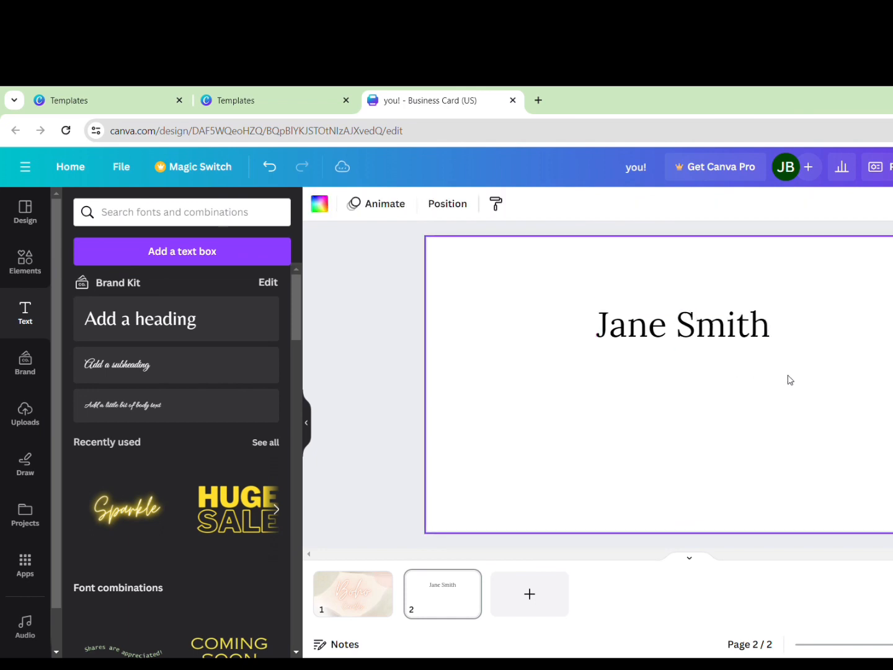
{"action": "left_click", "coordinate": [723, 342]}
{"action": "mouse_move", "coordinate": [714, 327]}
{"action": "left_mouse_down"}
{"action": "mouse_move", "coordinate": [700, 327]}
{"action": "mouse_move", "coordinate": [714, 327]}
{"action": "left_mouse_up"}
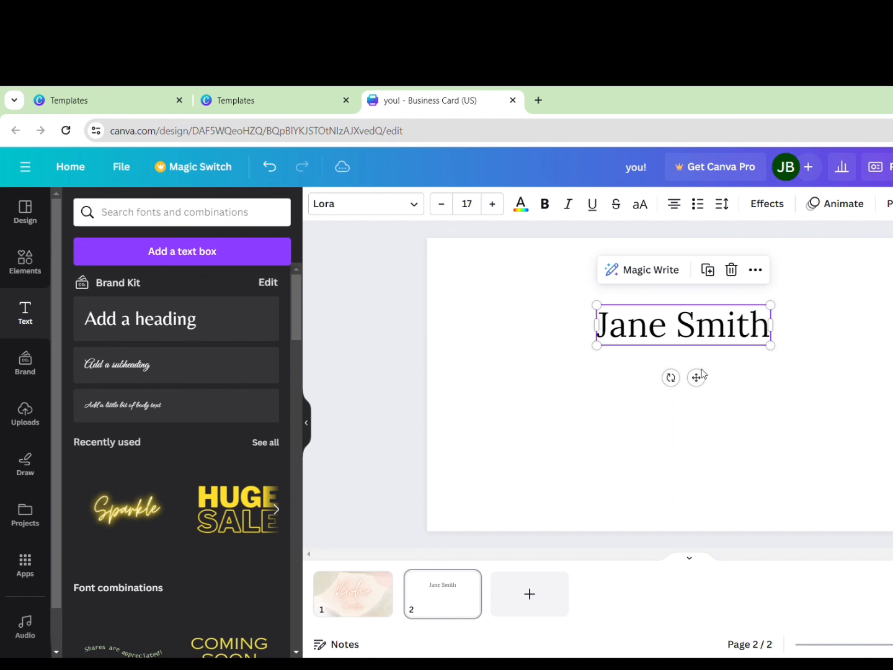
{"action": "left_click", "coordinate": [738, 392]}
{"action": "left_click", "coordinate": [156, 371]}
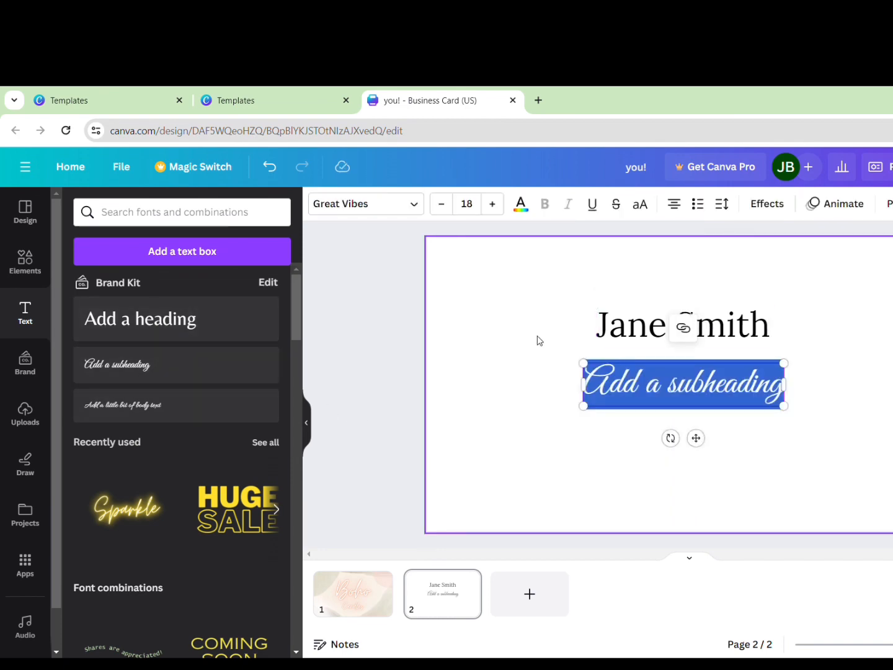
Type 'Candle Maker' in Lora at size 12 and place it under the name
{"action": "type", "text": "Candle M"}
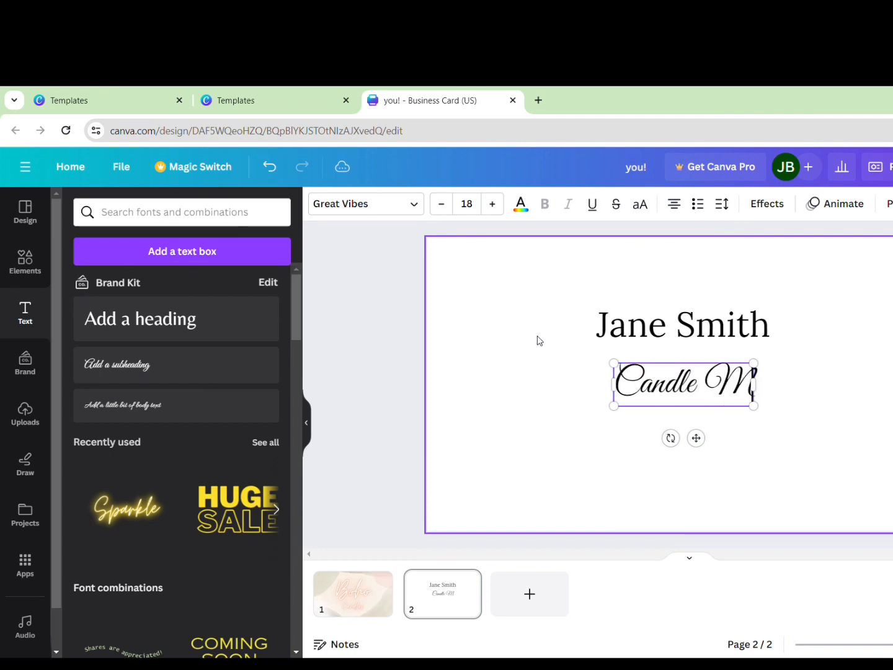
{"action": "type", "text": "aker"}
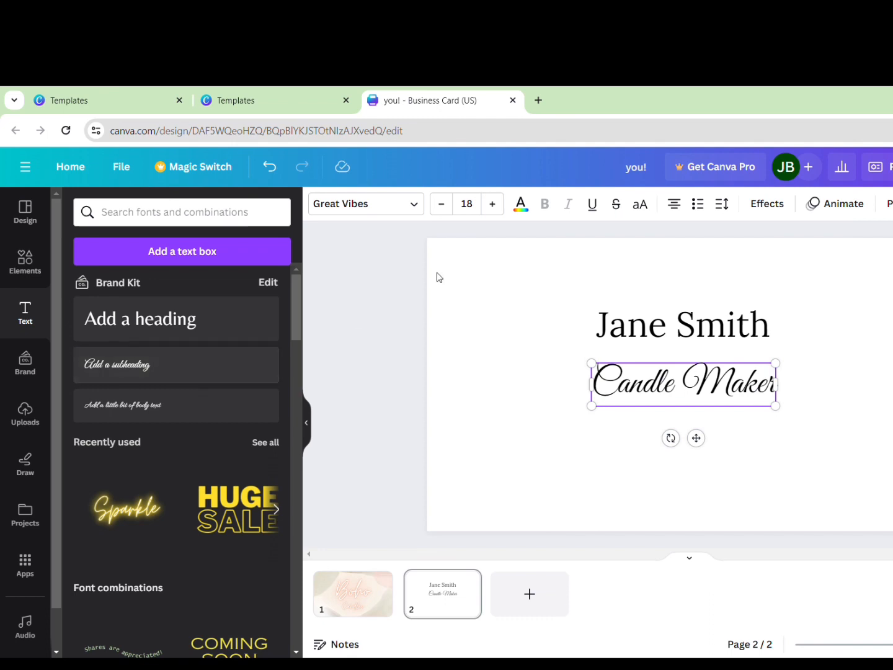
{"action": "left_click", "coordinate": [415, 211]}
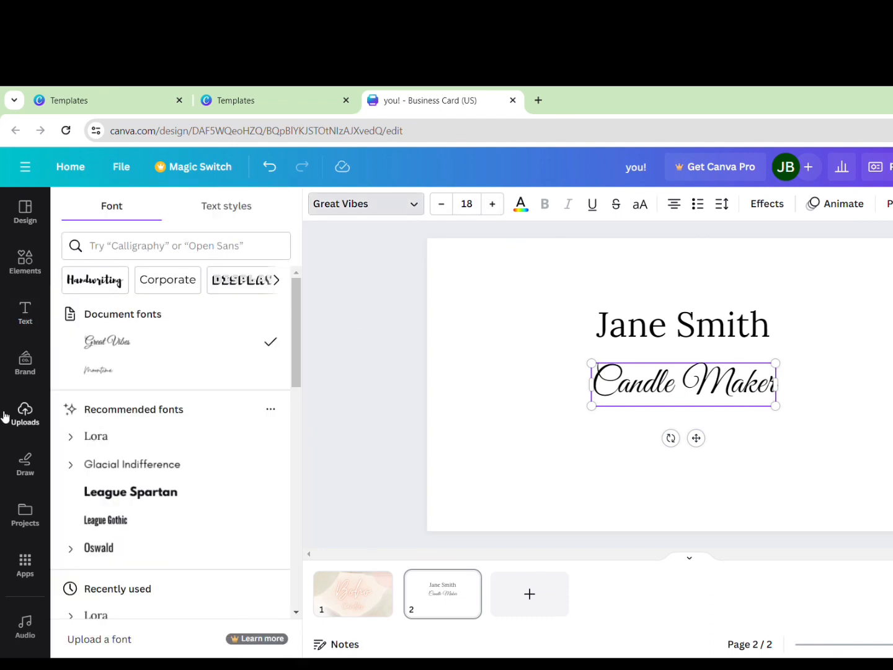
{"action": "left_click", "coordinate": [96, 464]}
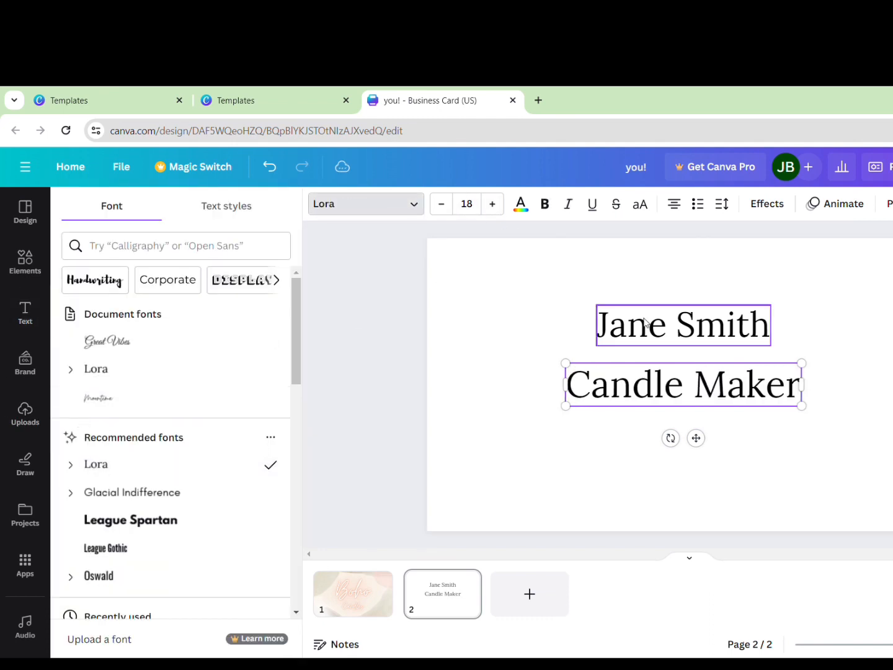
{"action": "left_click", "coordinate": [675, 321]}
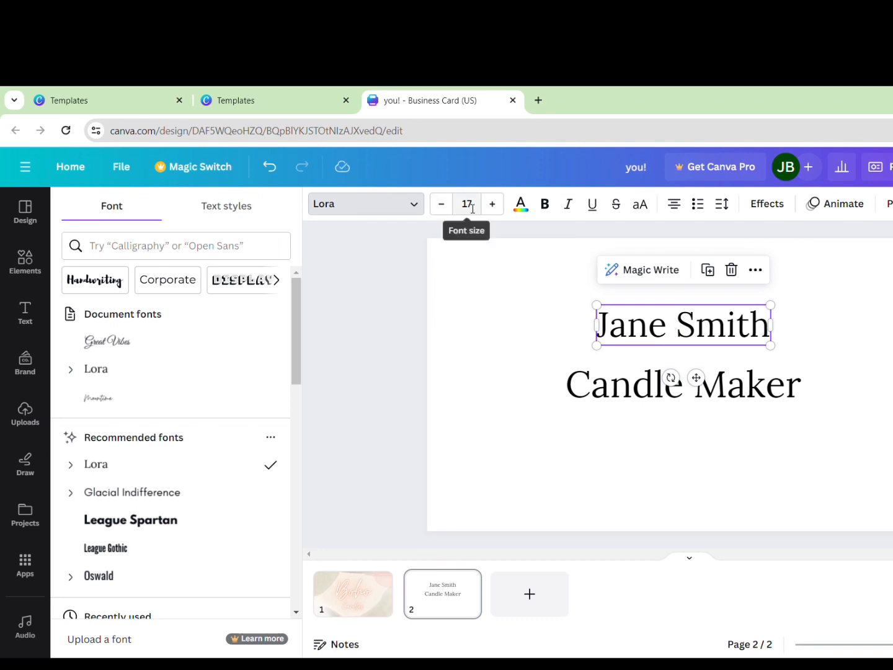
{"action": "left_click", "coordinate": [674, 379]}
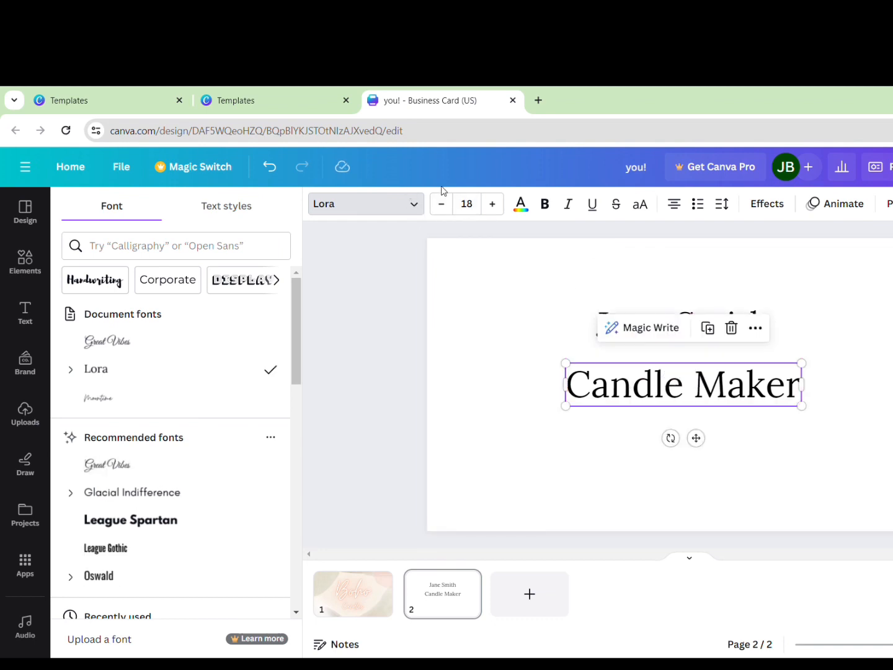
{"action": "left_click", "coordinate": [466, 205]}
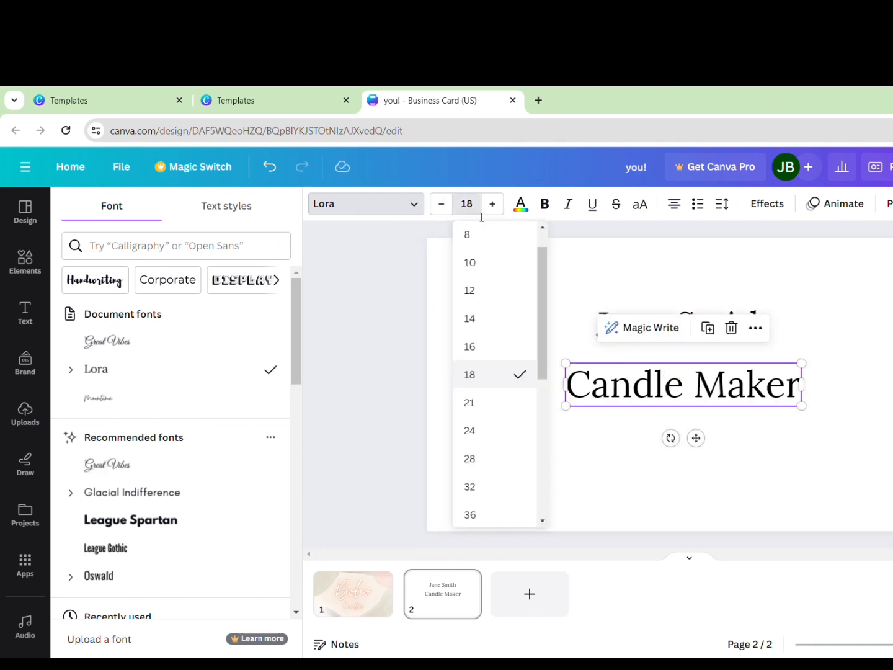
{"action": "type", "text": "12"}
{"action": "key", "text": "Return"}
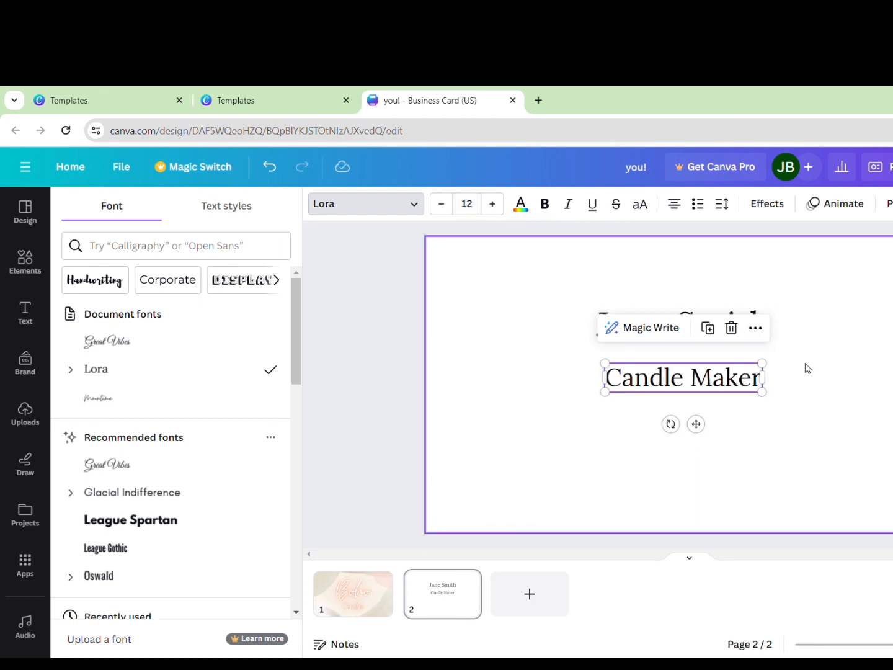
{"action": "left_click", "coordinate": [697, 401]}
{"action": "left_click_drag", "start_coordinate": [697, 385], "coordinate": [692, 366]}
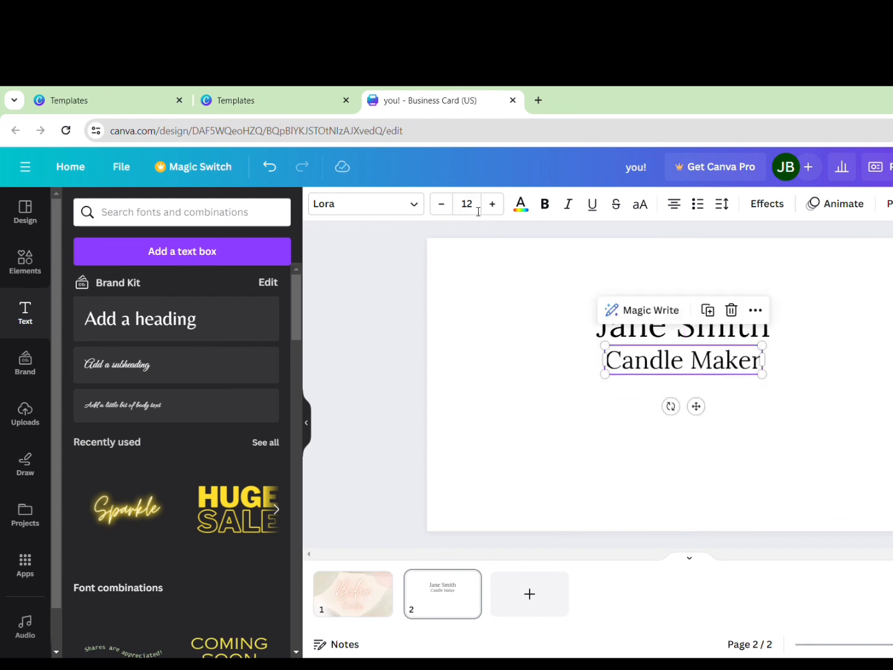
Shrink the Candle Maker text to size 8
{"action": "left_click", "coordinate": [450, 210]}
{"action": "left_click", "coordinate": [450, 210]}
{"action": "left_click", "coordinate": [451, 211]}
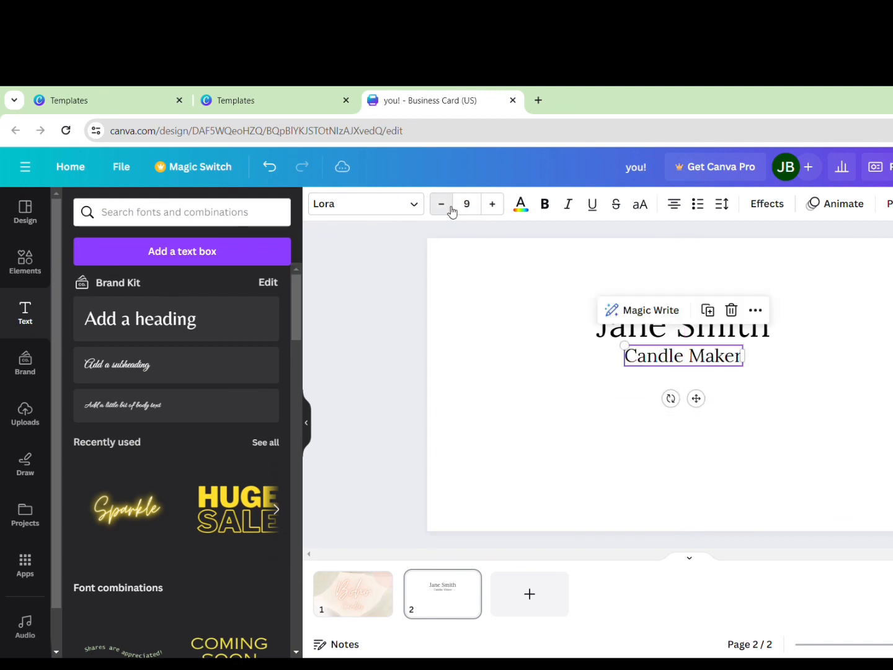
{"action": "left_click", "coordinate": [452, 212]}
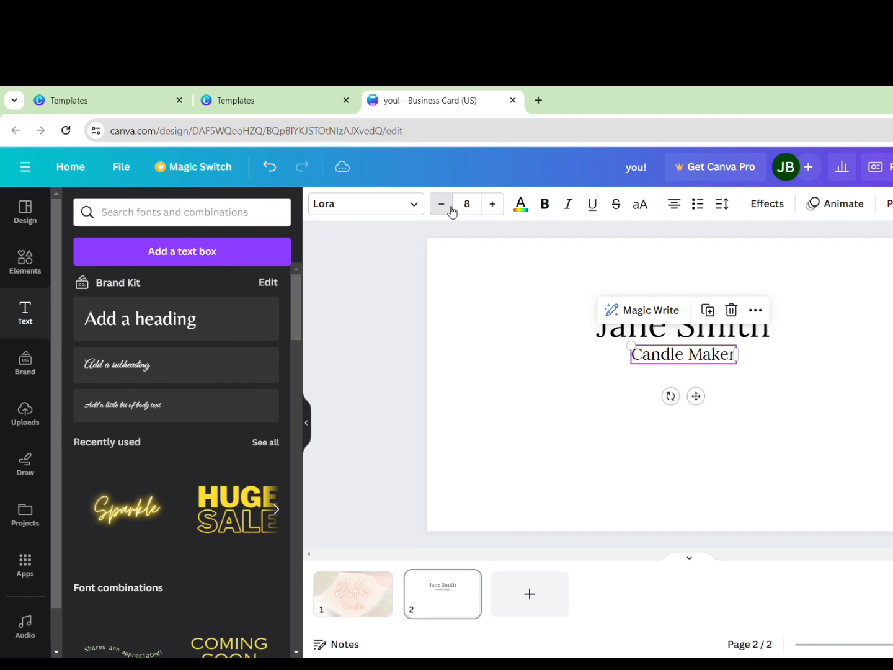
{"action": "left_click", "coordinate": [451, 211]}
{"action": "left_click", "coordinate": [493, 204]}
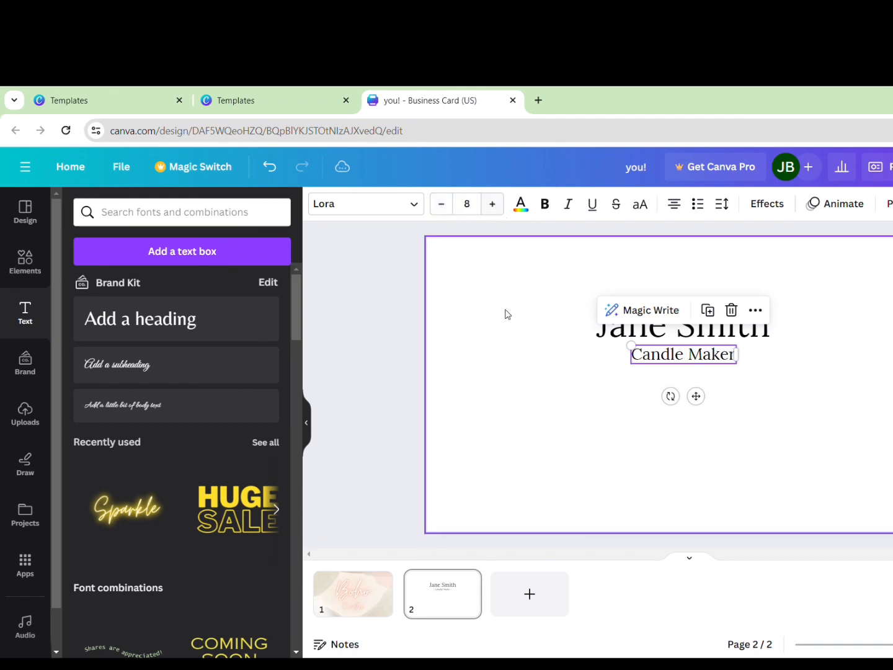
{"action": "left_click", "coordinate": [520, 361]}
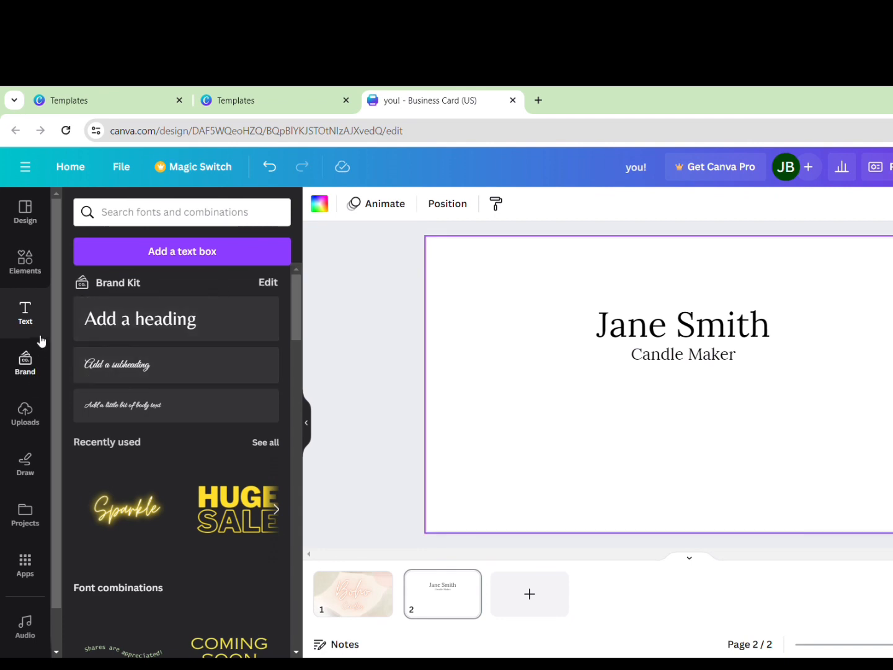
Search elements for 'line' and add a straight line stretched across the card back
{"action": "left_click", "coordinate": [36, 281]}
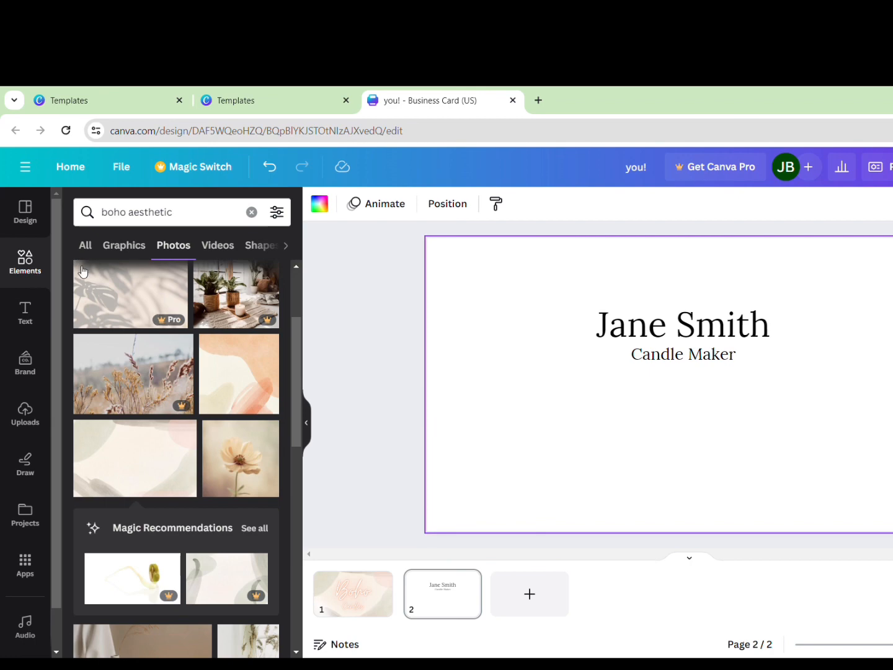
{"action": "left_click", "coordinate": [85, 245]}
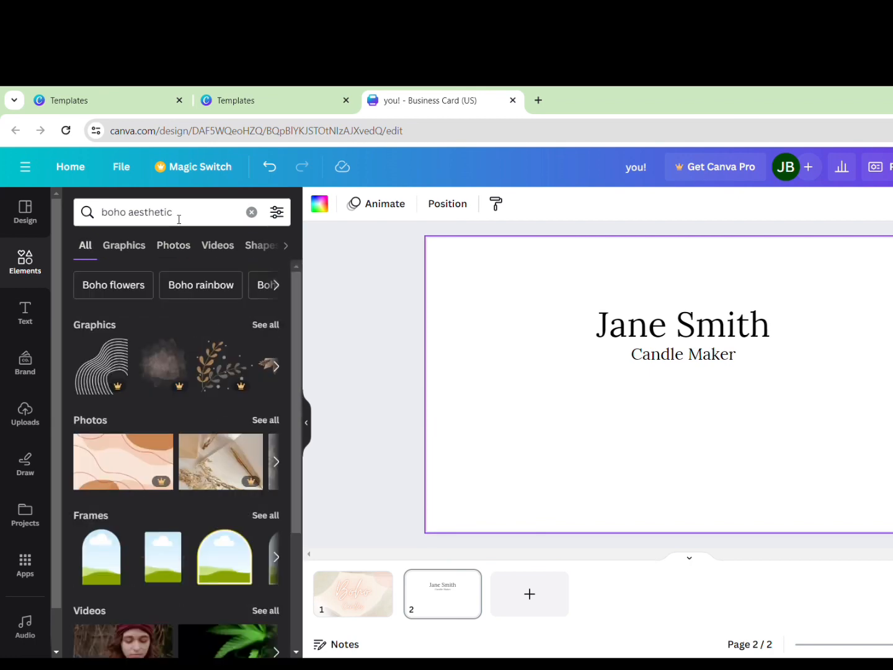
{"action": "left_click_drag", "start_coordinate": [176, 214], "coordinate": [103, 219]}
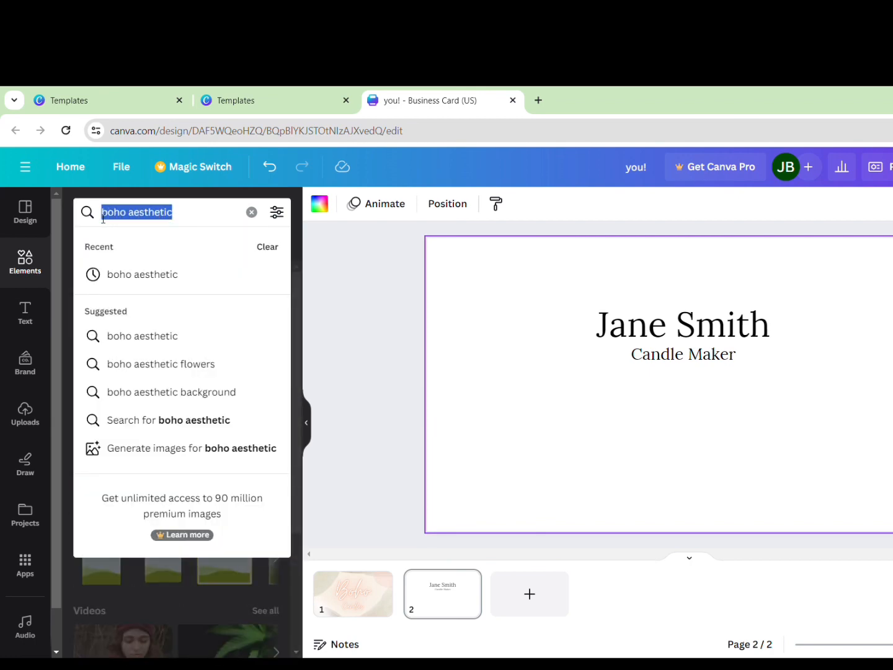
{"action": "type", "text": "lie"}
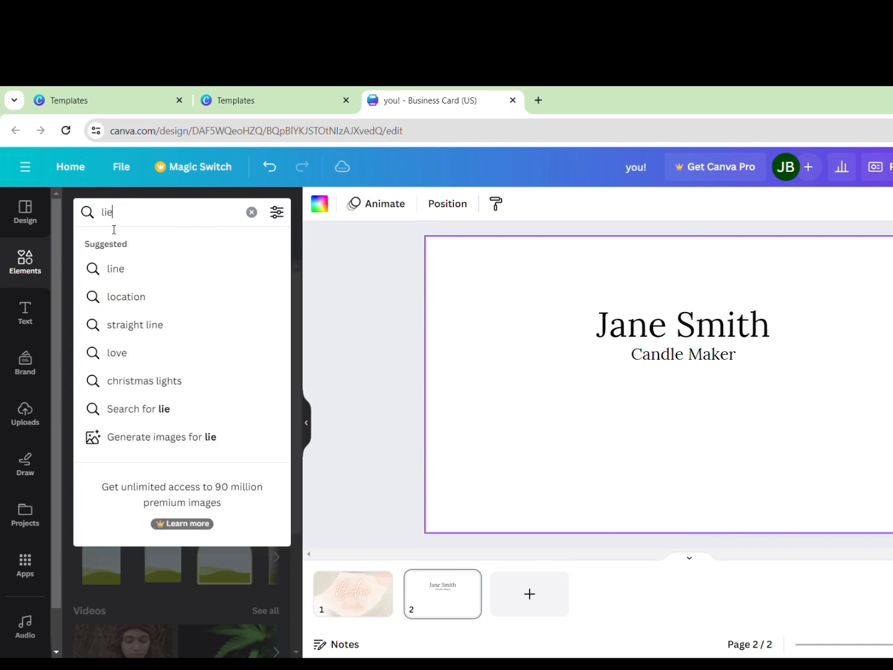
{"action": "key", "text": "BackSpace"}
{"action": "type", "text": "n"}
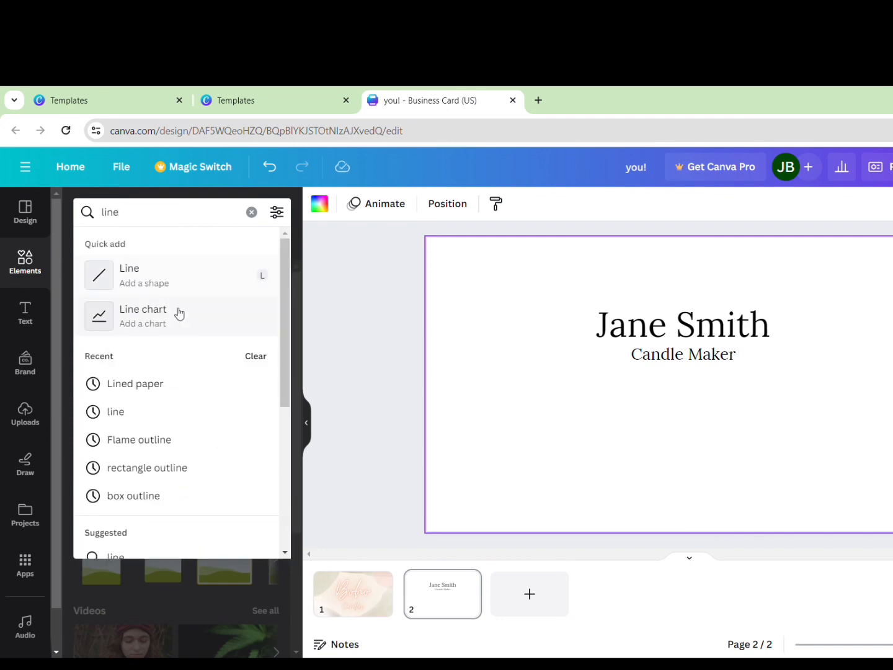
{"action": "left_click", "coordinate": [184, 283]}
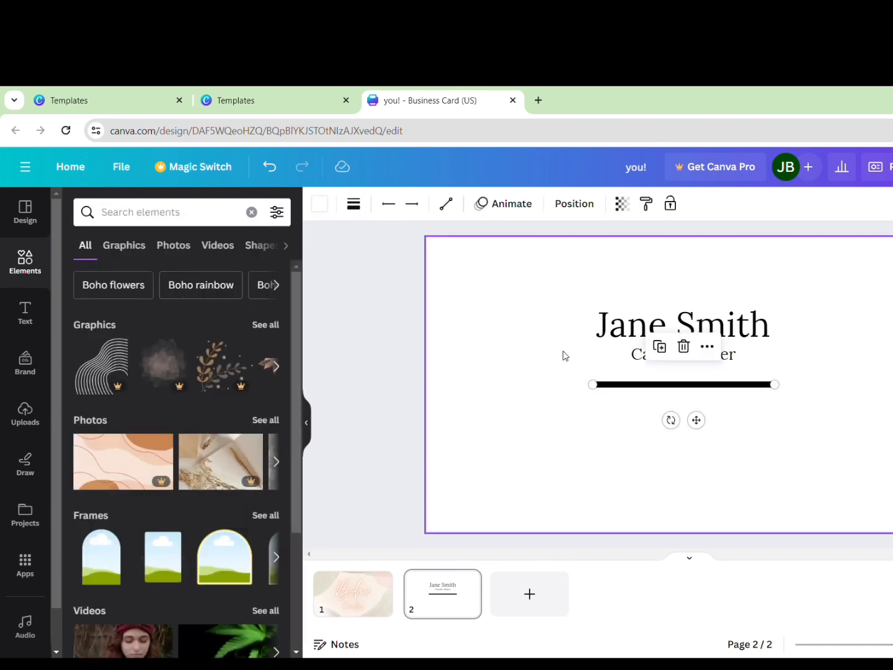
{"action": "left_click_drag", "start_coordinate": [603, 394], "coordinate": [484, 395]}
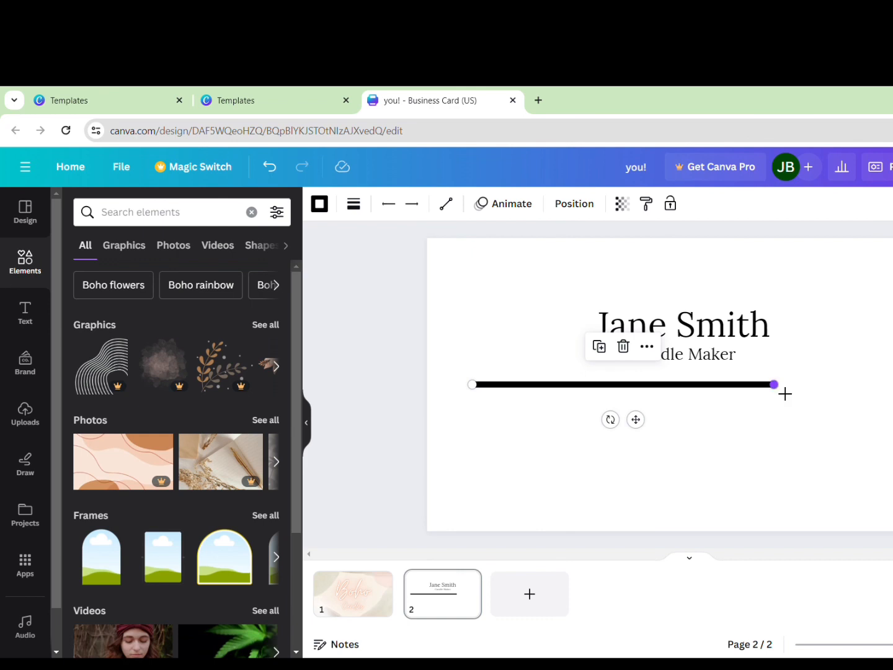
{"action": "left_click_drag", "start_coordinate": [783, 393], "coordinate": [891, 394]}
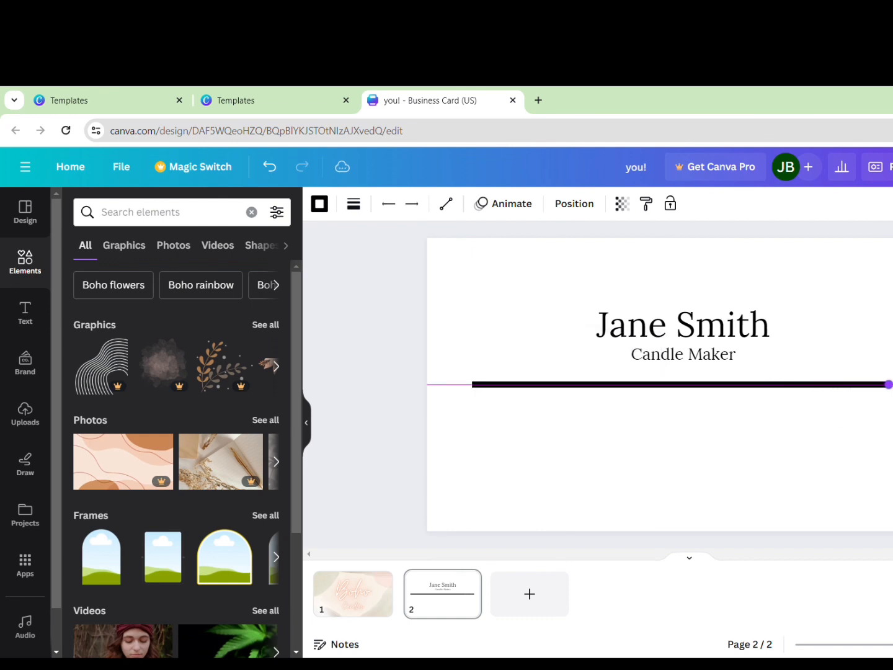
{"action": "left_click_drag", "start_coordinate": [889, 384], "coordinate": [889, 384]}
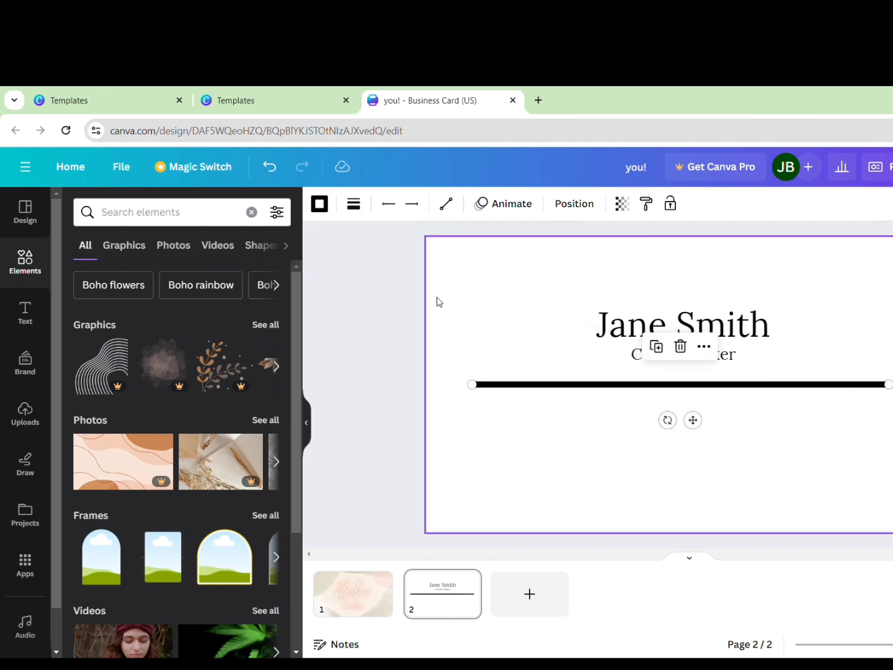
Set the divider line's weight to 1
{"action": "left_click", "coordinate": [355, 206]}
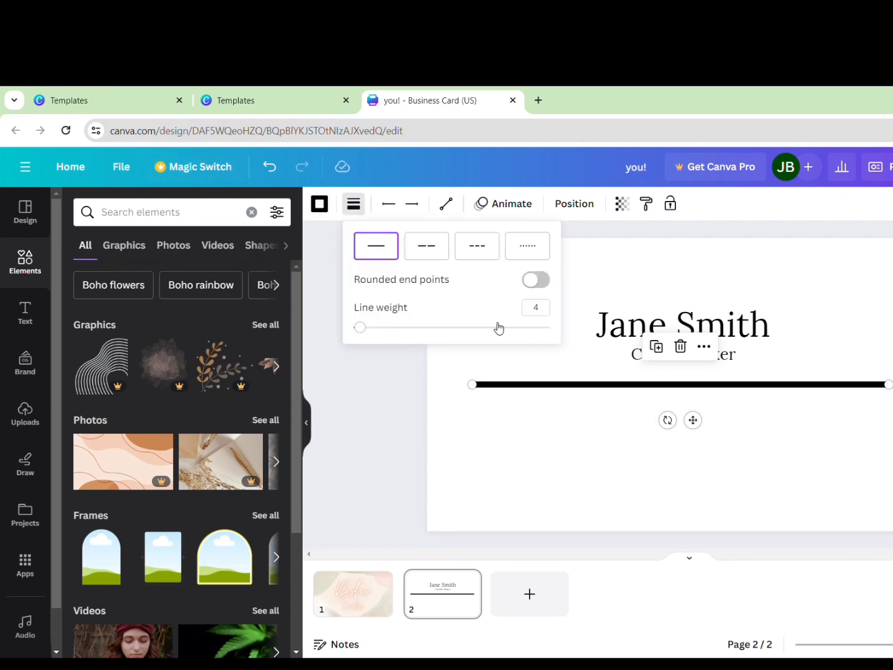
{"action": "left_click", "coordinate": [536, 307]}
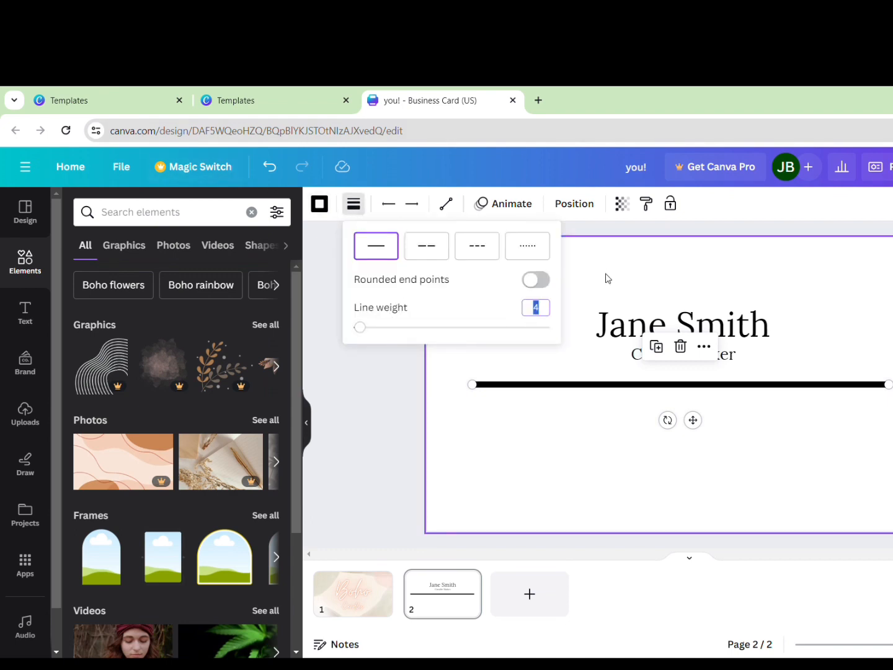
{"action": "type", "text": "1"}
{"action": "key", "text": "Return"}
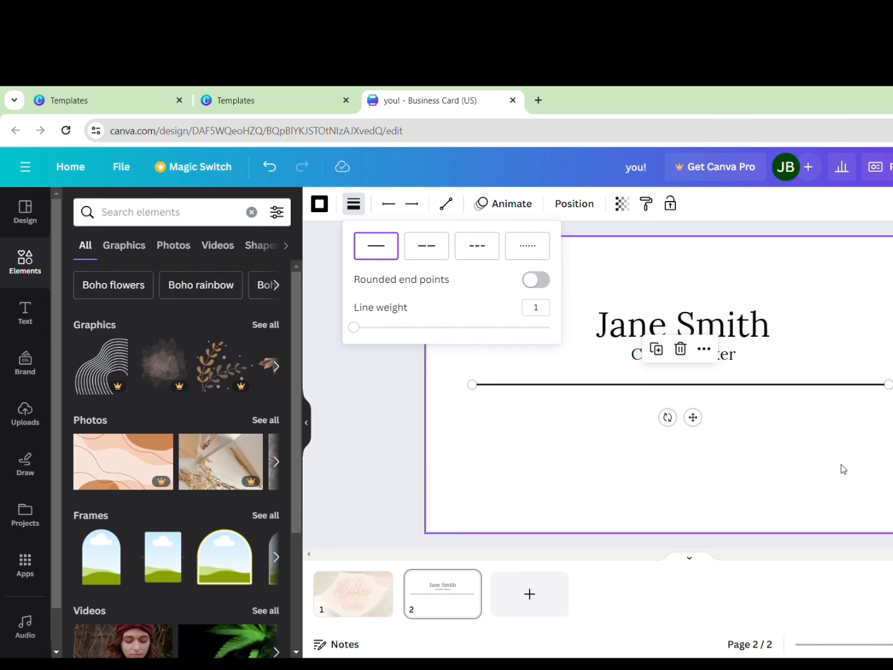
{"action": "left_click", "coordinate": [823, 443]}
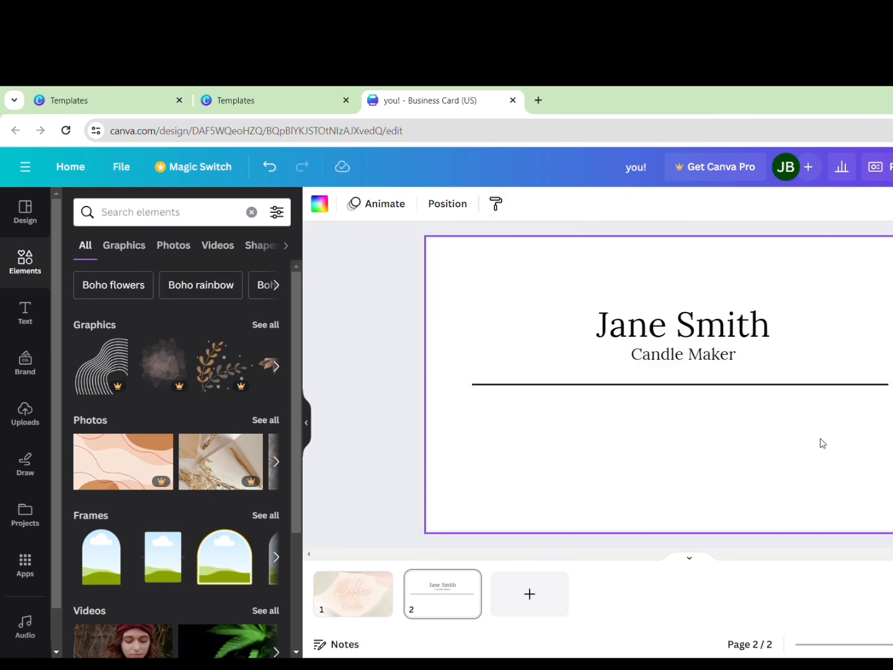
{"action": "left_click", "coordinate": [725, 385]}
{"action": "left_click", "coordinate": [25, 312]}
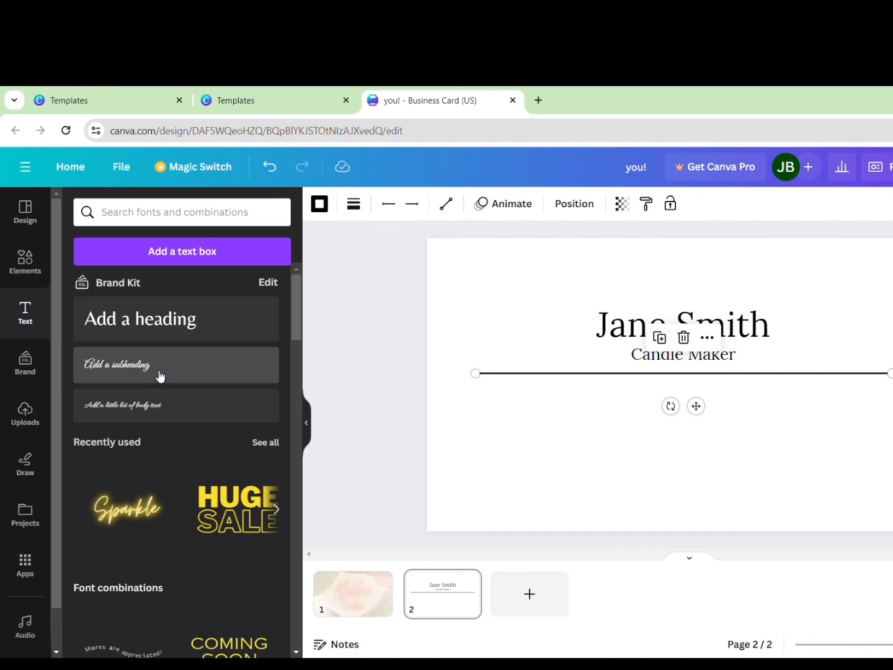
Add 'Check us out on social media!' in Lora size 7, centred below the divider
{"action": "left_click", "coordinate": [160, 377]}
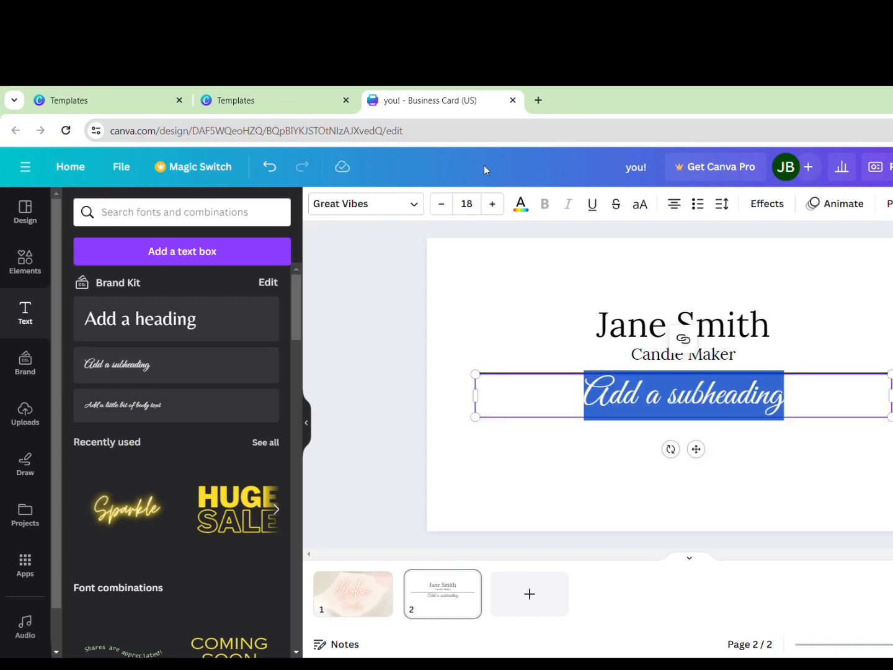
{"action": "left_click", "coordinate": [477, 207]}
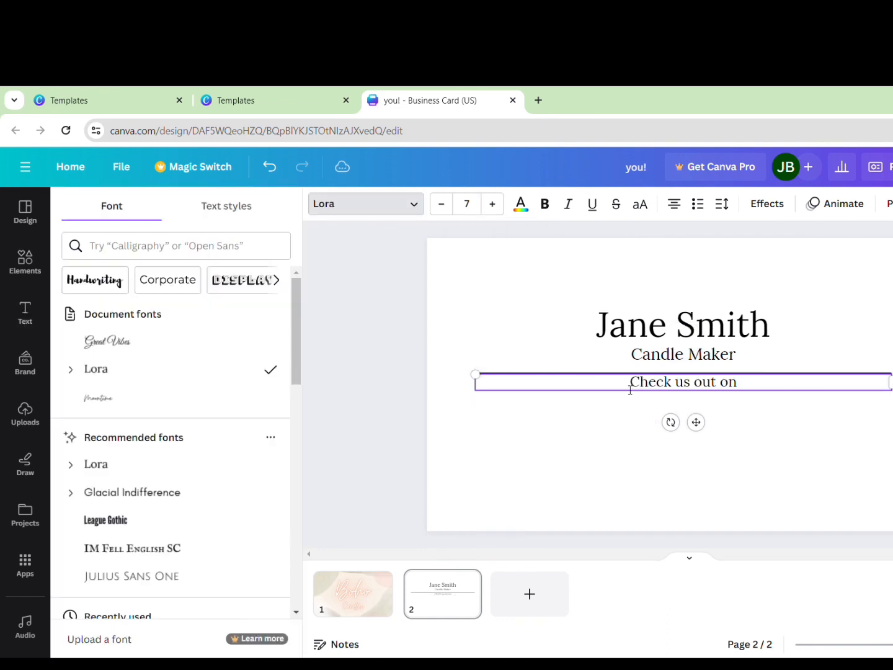
{"action": "type", "text": "soci"}
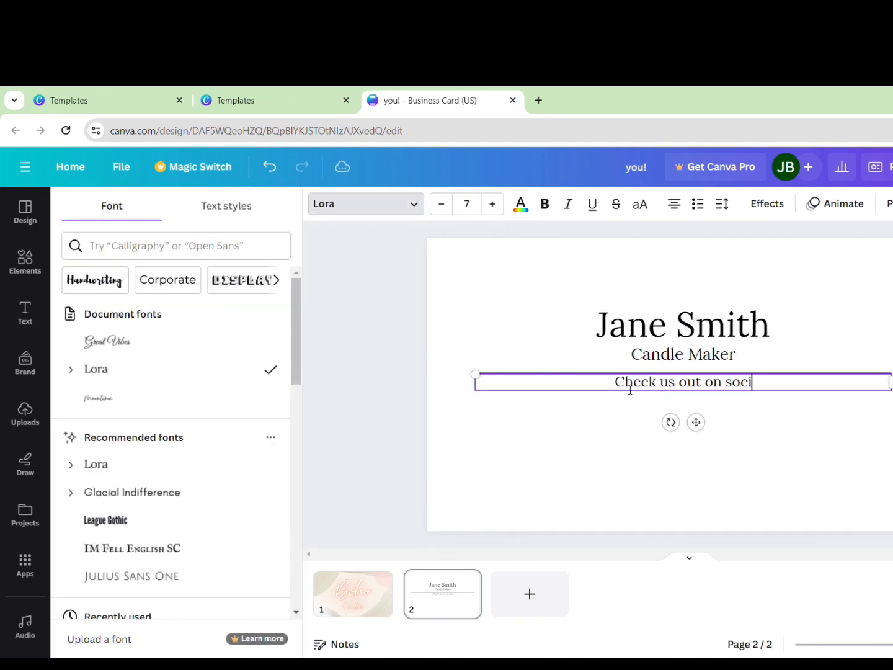
{"action": "type", "text": "al media"}
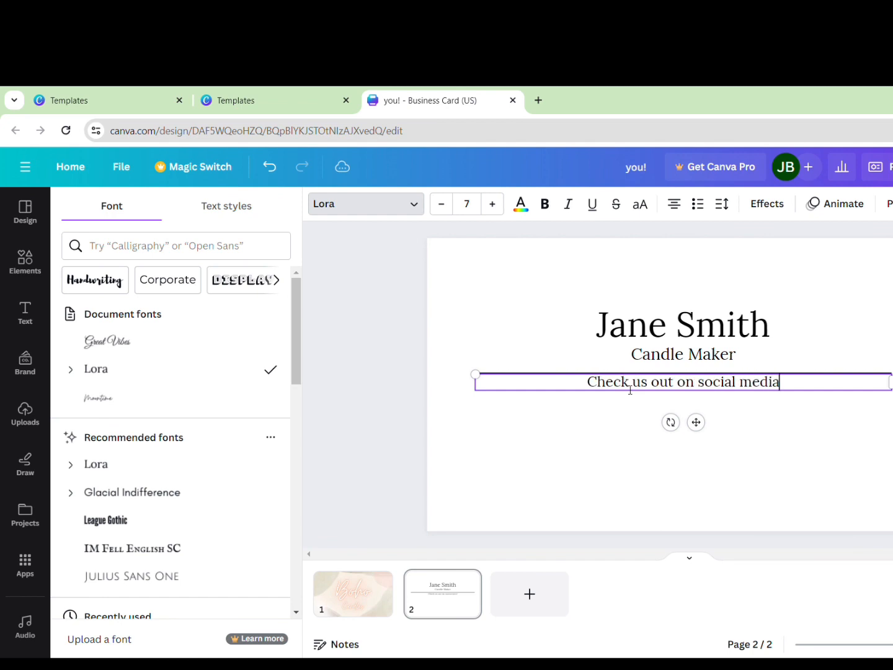
{"action": "type", "text": "!"}
{"action": "left_click", "coordinate": [682, 437]}
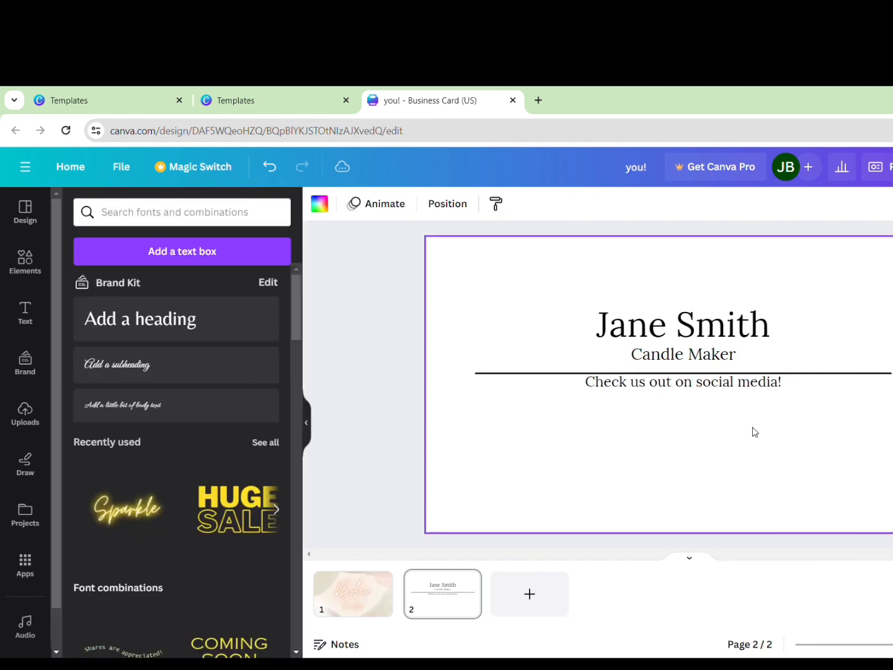
{"action": "left_click_drag", "start_coordinate": [729, 381], "coordinate": [729, 402]}
{"action": "left_click", "coordinate": [746, 434]}
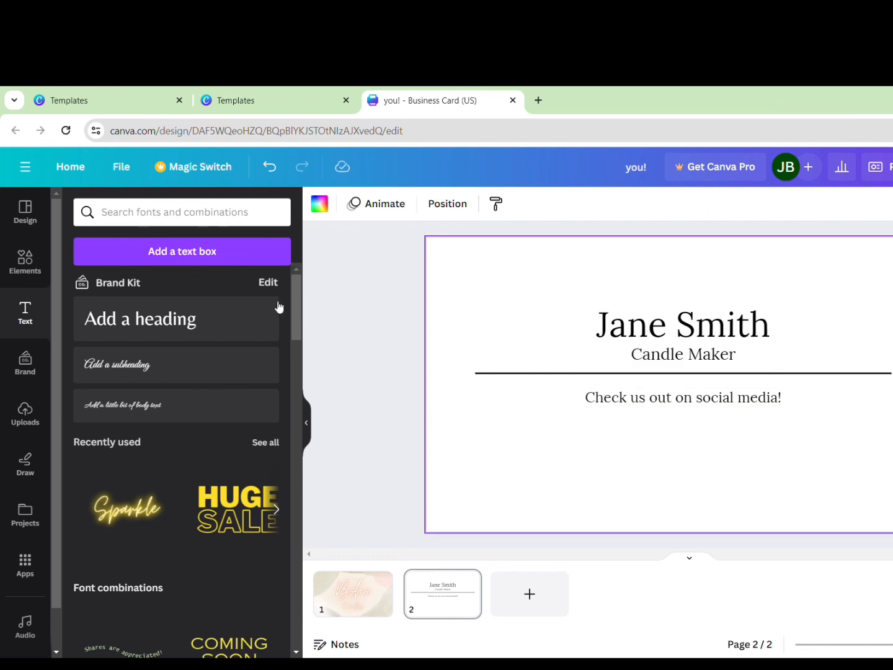
Search elements for 'insta', filter to Graphics, and add the orange Instagram graphic
{"action": "left_click", "coordinate": [22, 263]}
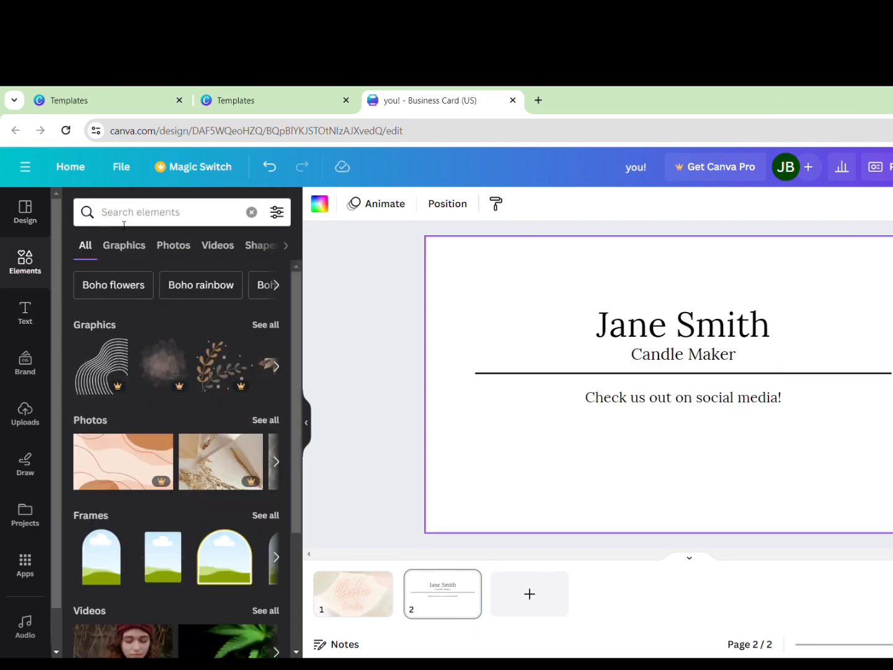
{"action": "left_click", "coordinate": [170, 224]}
{"action": "type", "text": "i"}
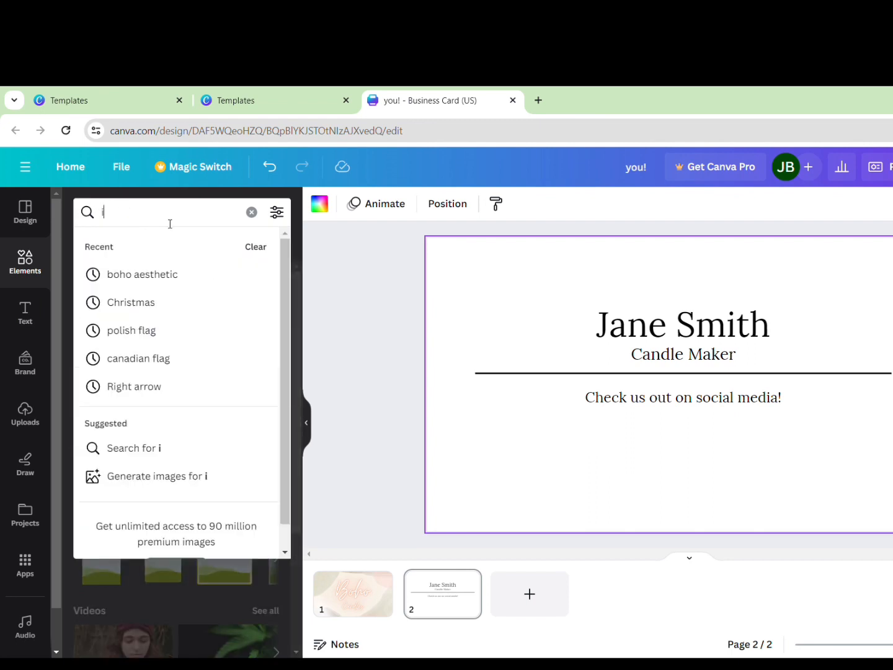
{"action": "type", "text": "nsta"}
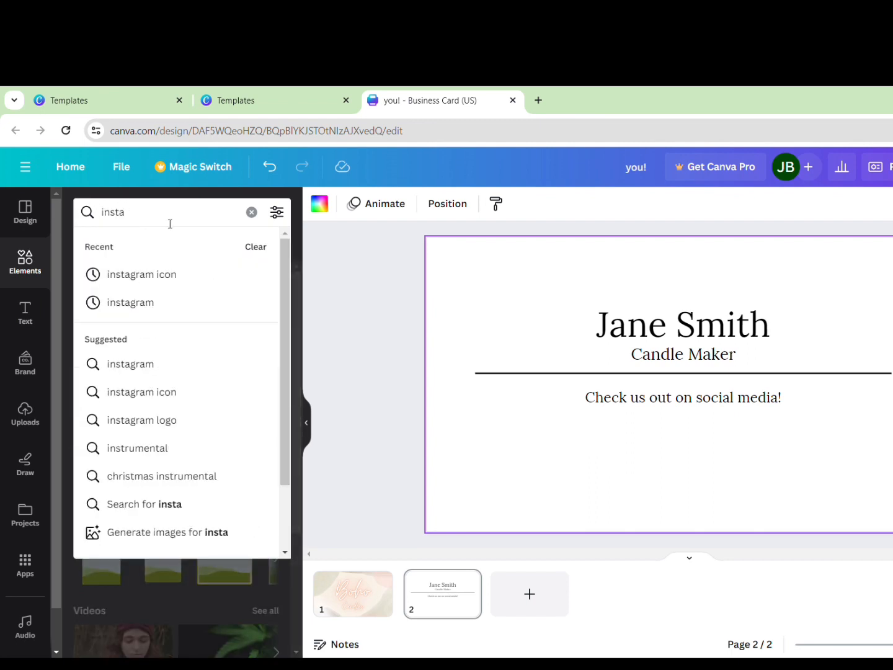
{"action": "left_click", "coordinate": [178, 282]}
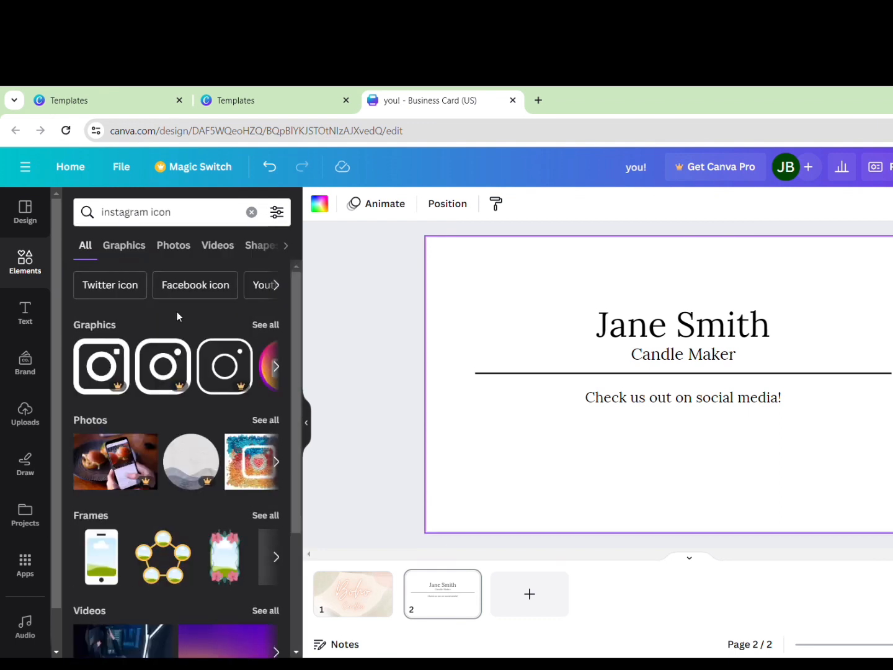
{"action": "left_click", "coordinate": [124, 246]}
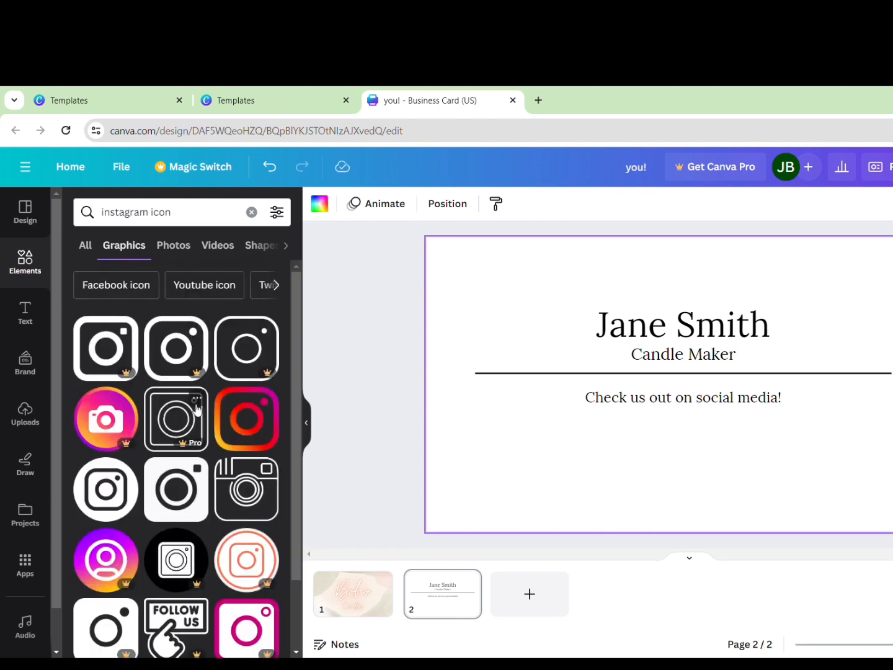
{"action": "left_click", "coordinate": [258, 427]}
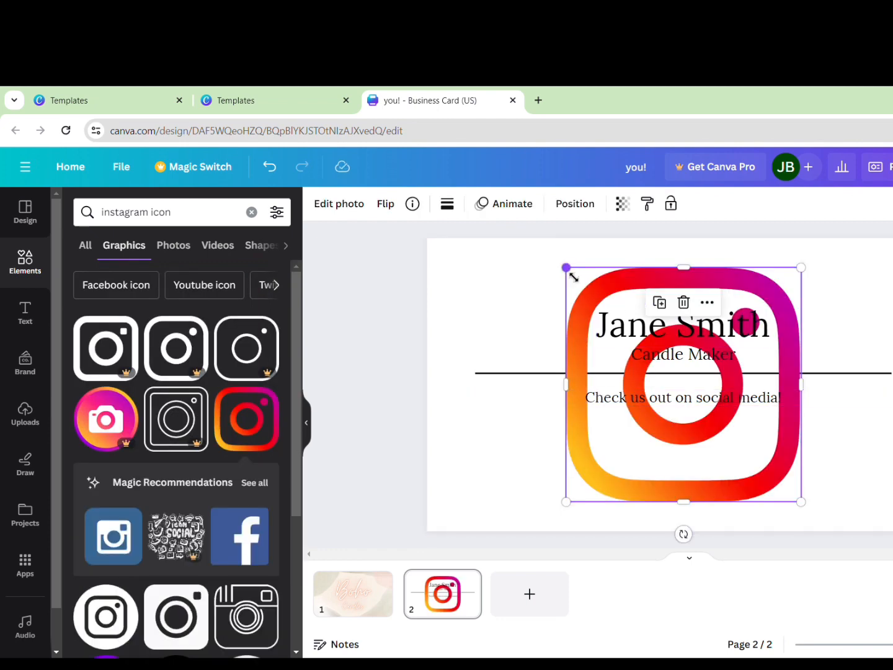
Shrink the Instagram graphic to a tiny icon beneath the social media line
{"action": "left_click_drag", "start_coordinate": [566, 267], "coordinate": [602, 436]}
{"action": "left_click", "coordinate": [832, 505]}
{"action": "left_click", "coordinate": [640, 435]}
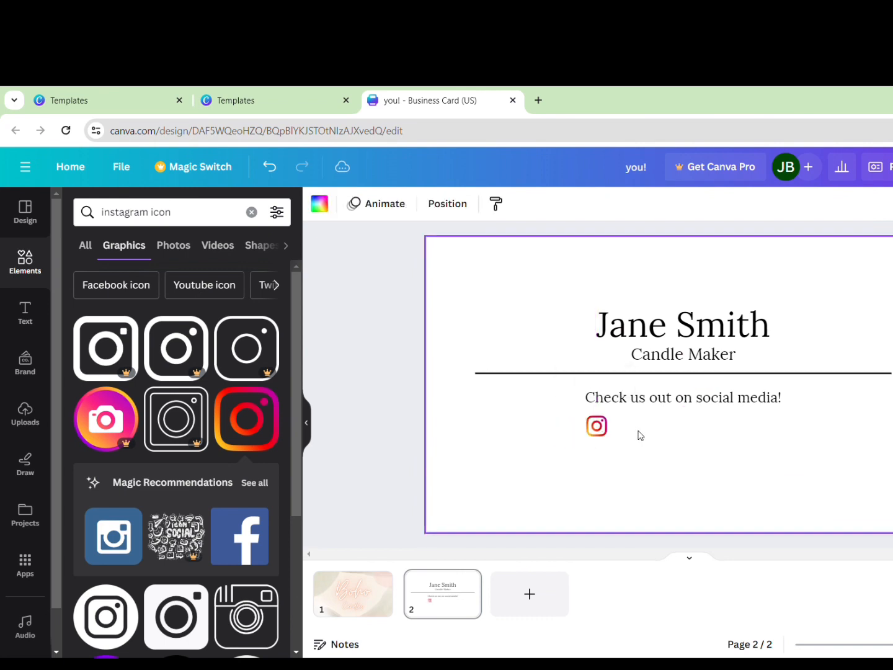
{"action": "left_click", "coordinate": [88, 251]}
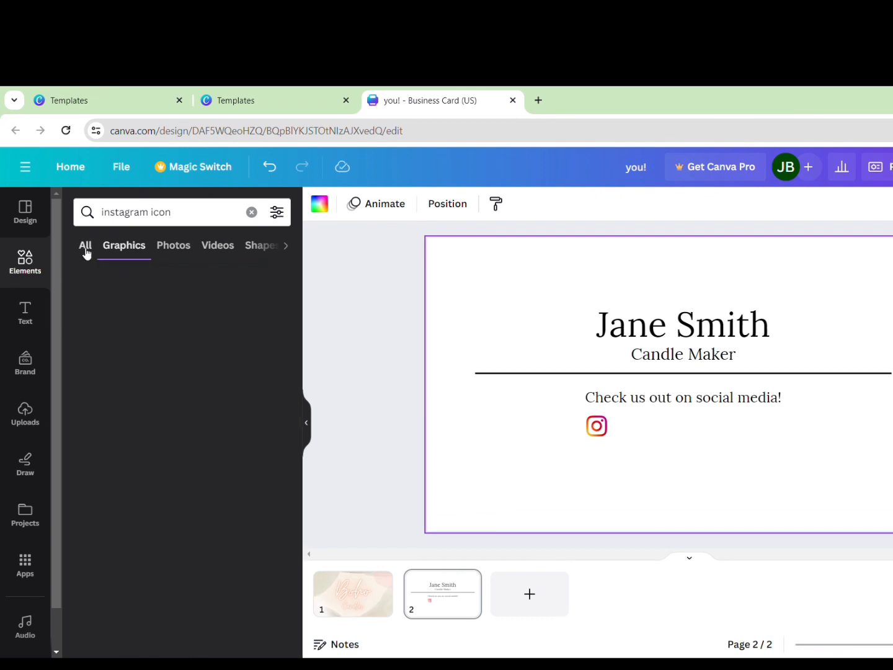
Add a subheading text box set to size 7 in the Lora font
{"action": "left_click", "coordinate": [26, 313]}
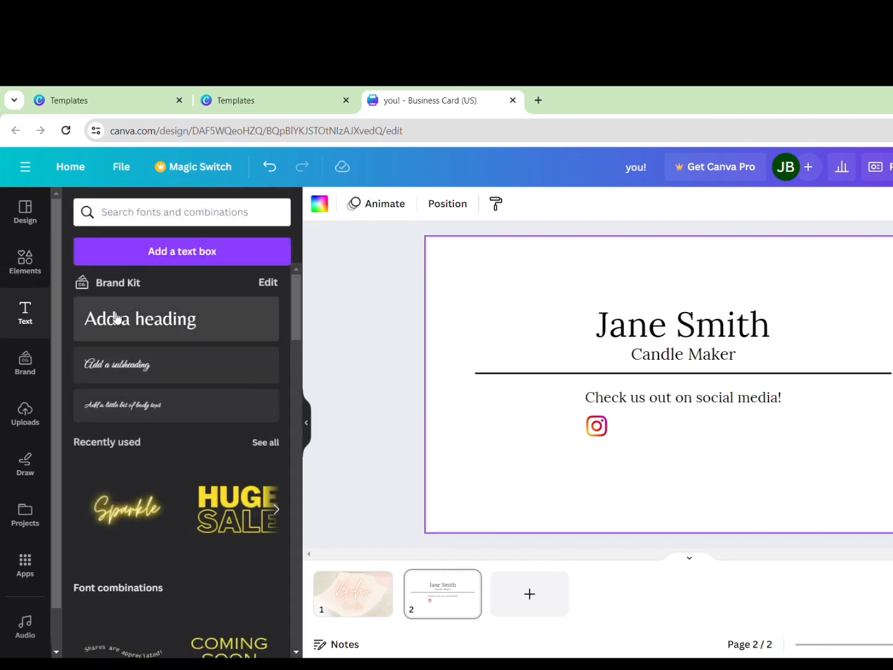
{"action": "left_click", "coordinate": [133, 363]}
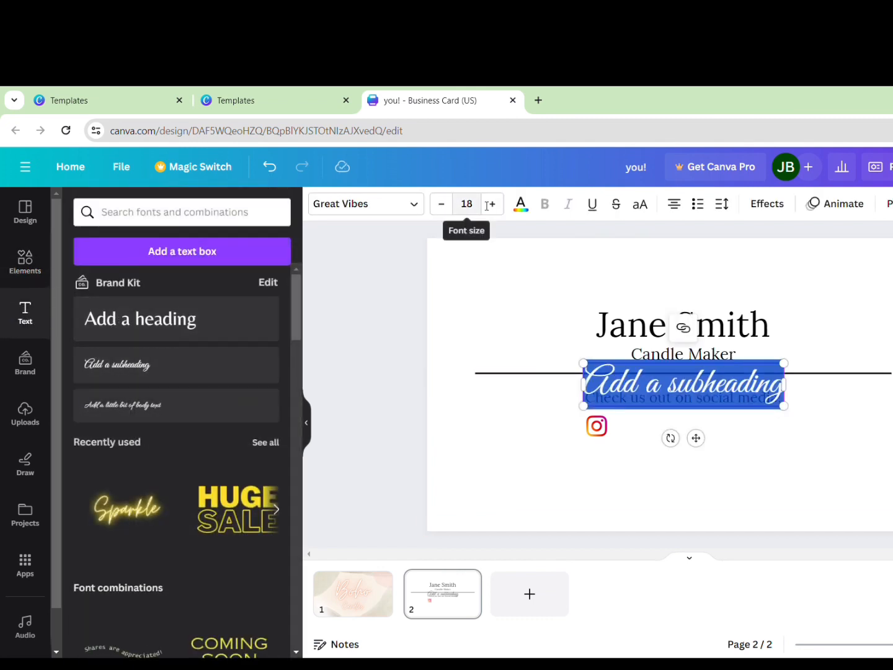
{"action": "left_click", "coordinate": [467, 205]}
{"action": "type", "text": "7"}
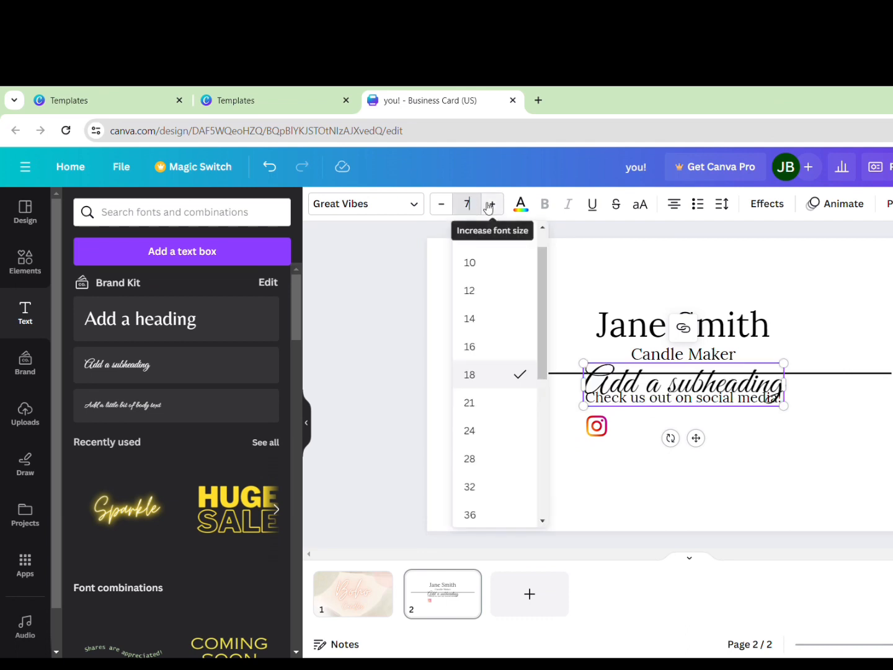
{"action": "key", "text": "Return"}
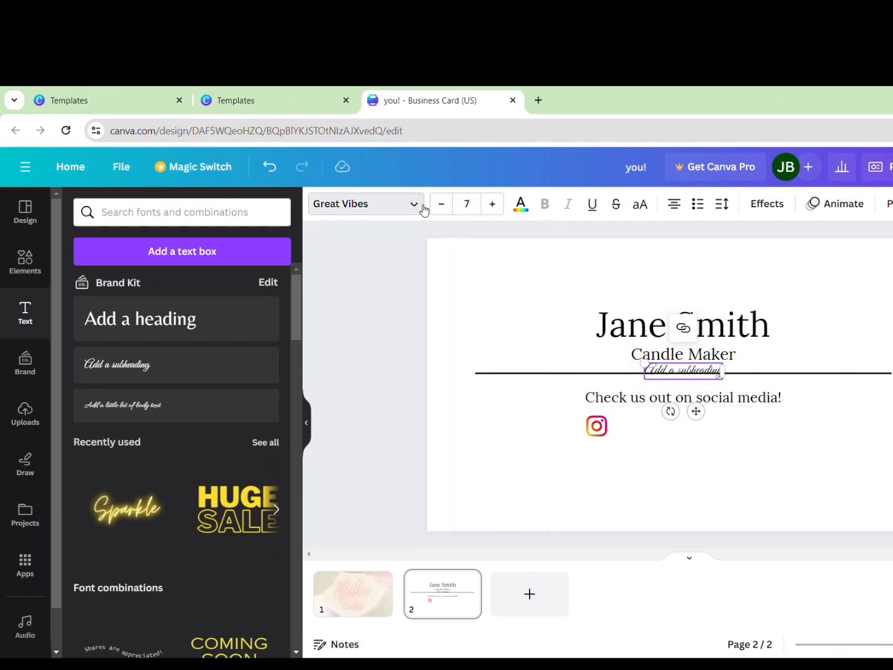
{"action": "left_click", "coordinate": [423, 207]}
{"action": "left_click", "coordinate": [192, 383]}
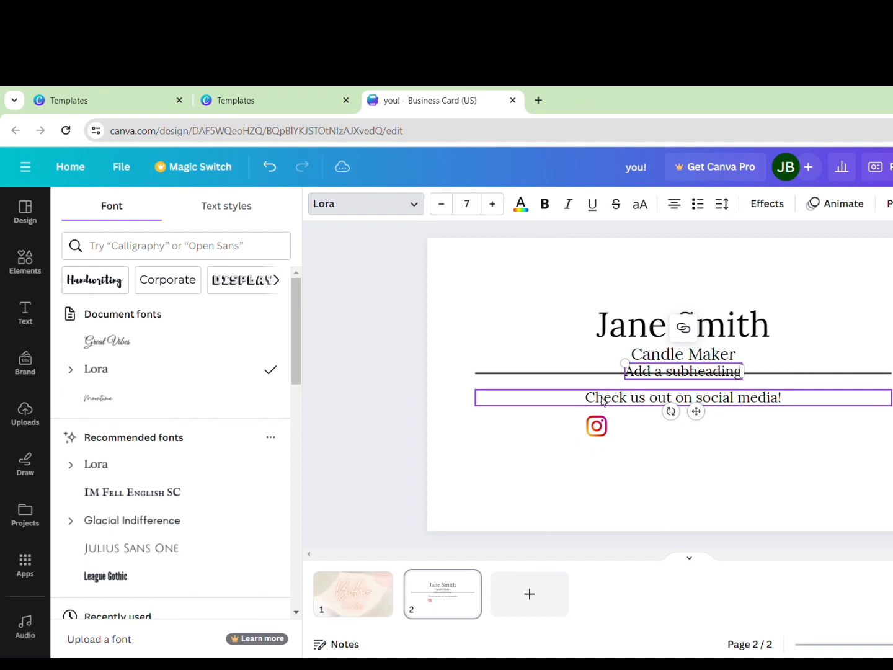
{"action": "left_click", "coordinate": [768, 418]}
Move the subheading beside the Instagram icon and change it to 'Instagram: boho.candles.co'
{"action": "left_click_drag", "start_coordinate": [693, 378], "coordinate": [684, 436]}
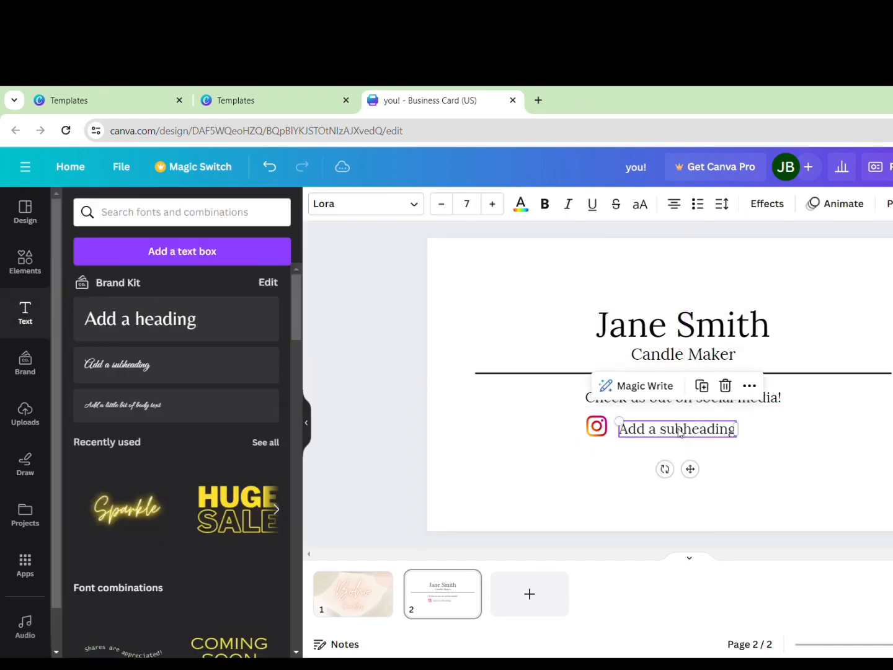
{"action": "double_click", "coordinate": [683, 432]}
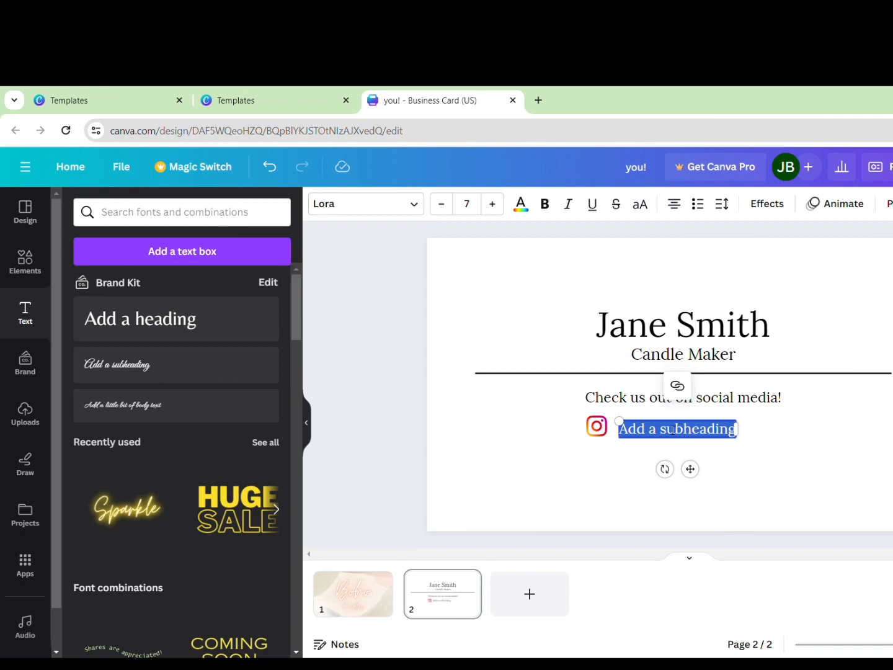
{"action": "key", "text": "BackSpace"}
{"action": "type", "text": "Ins"}
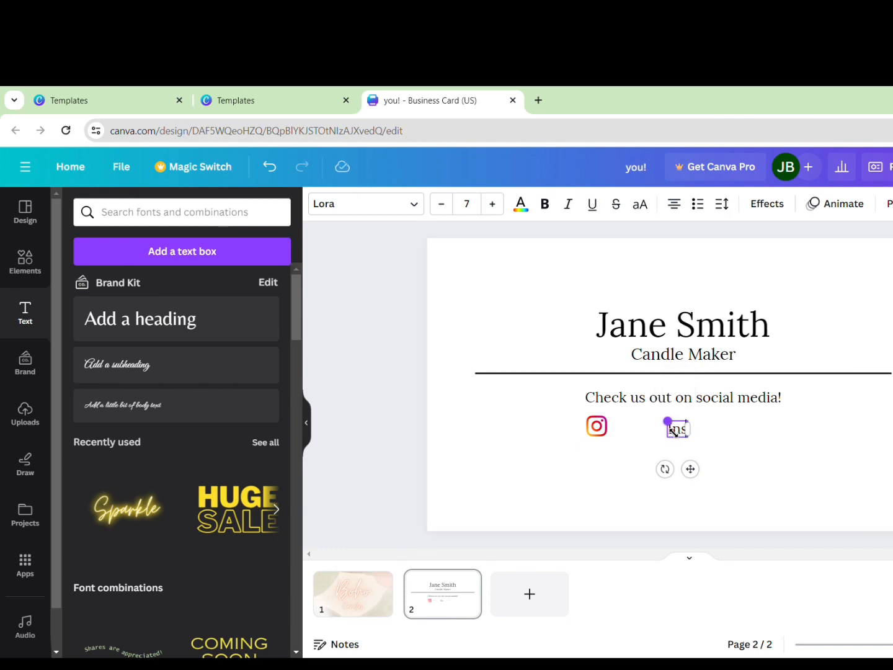
{"action": "type", "text": "tagram"}
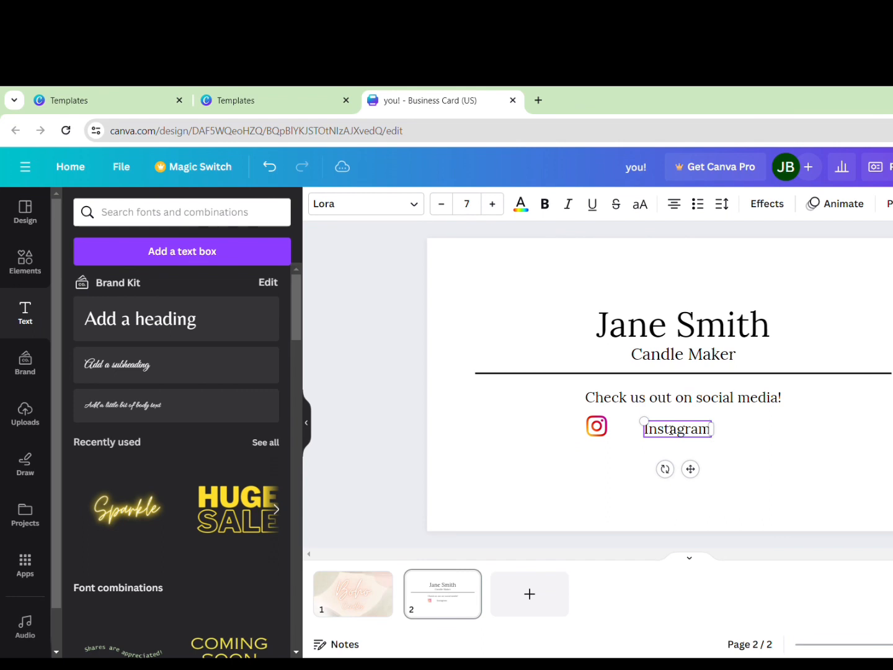
{"action": "type", "text": ":"}
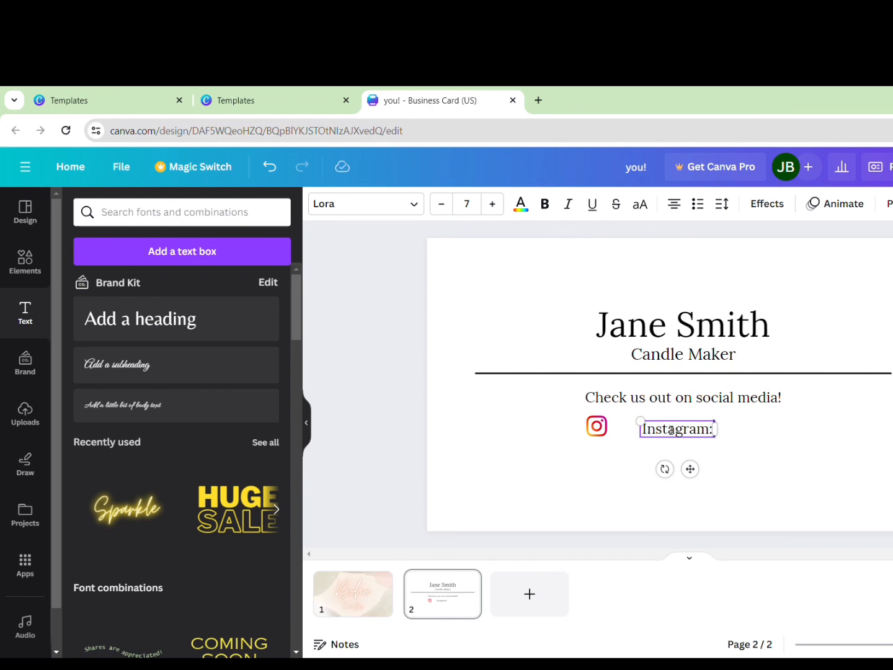
{"action": "type", "text": " Boho"}
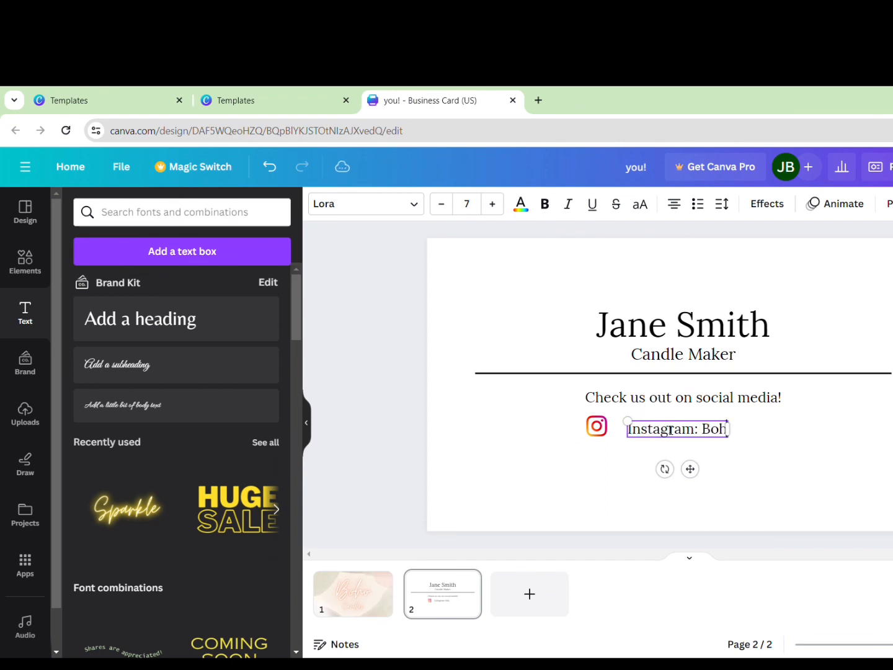
{"action": "key", "text": "BackSpace"}
{"action": "key", "text": "BackSpace"}
{"action": "key", "text": "BackSpace"}
{"action": "key", "text": "BackSpace"}
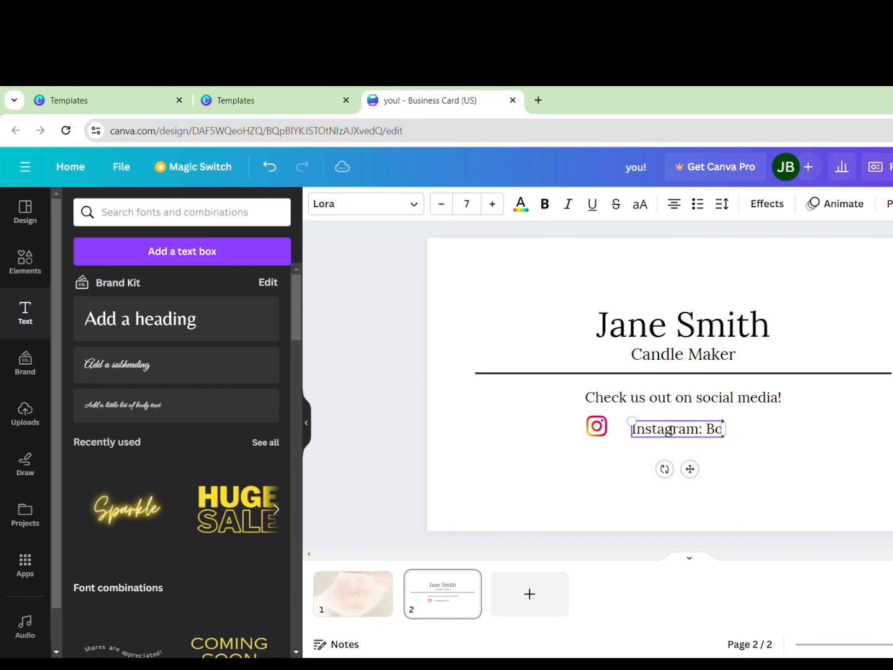
{"action": "type", "text": "boho"}
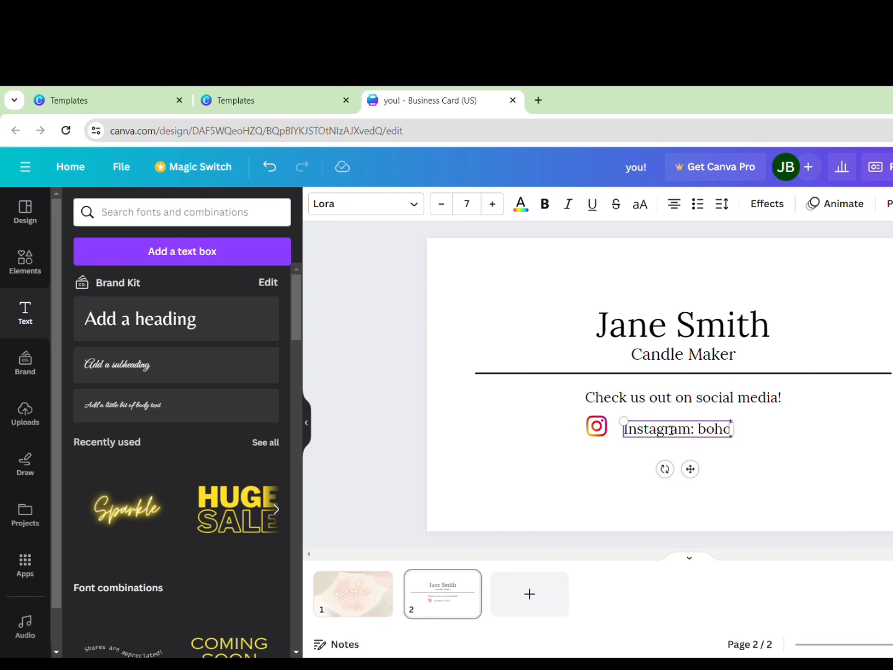
{"action": "type", "text": ".candle"}
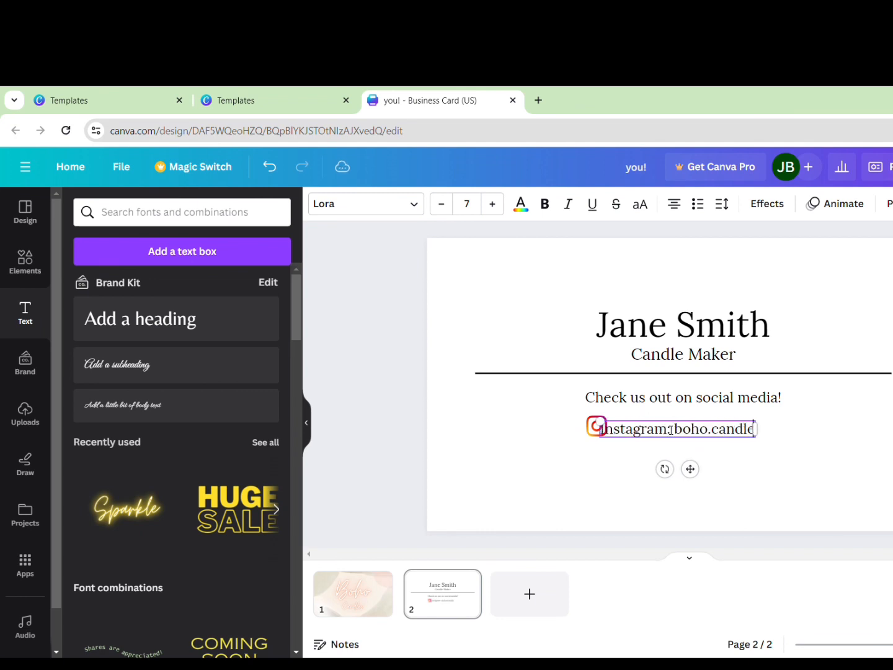
{"action": "type", "text": "s.co"}
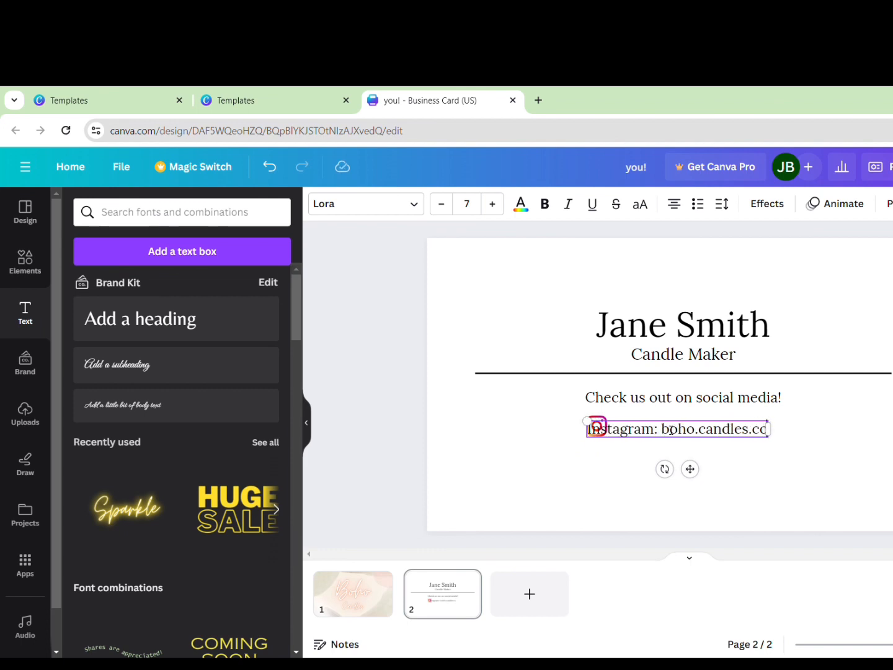
{"action": "left_click", "coordinate": [767, 469]}
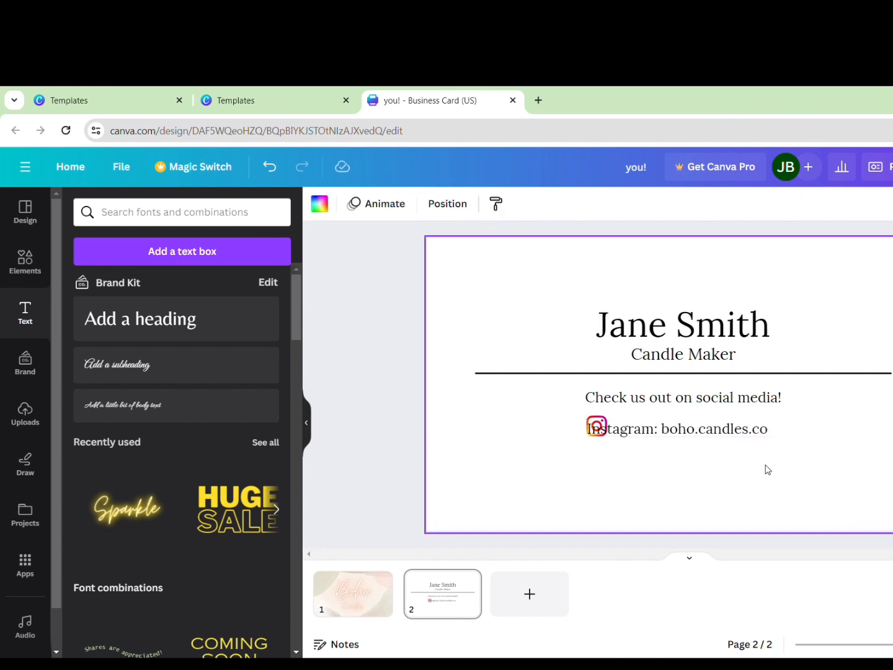
{"action": "left_click", "coordinate": [665, 443]}
Reduce the Instagram line to size 6 and align it just right of the icon
{"action": "left_click_drag", "start_coordinate": [662, 433], "coordinate": [690, 433]}
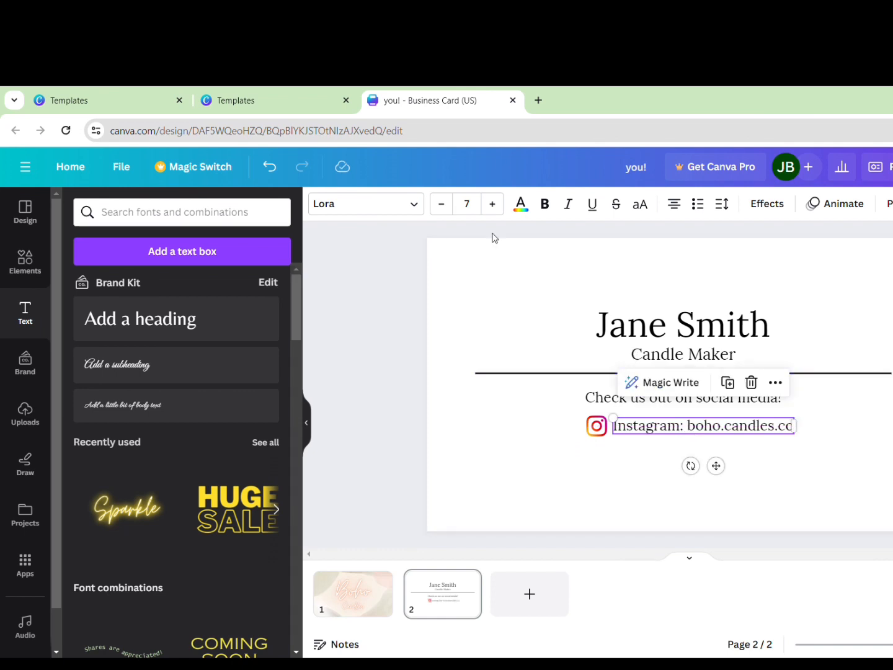
{"action": "left_click", "coordinate": [443, 203]}
{"action": "left_click", "coordinate": [616, 490]}
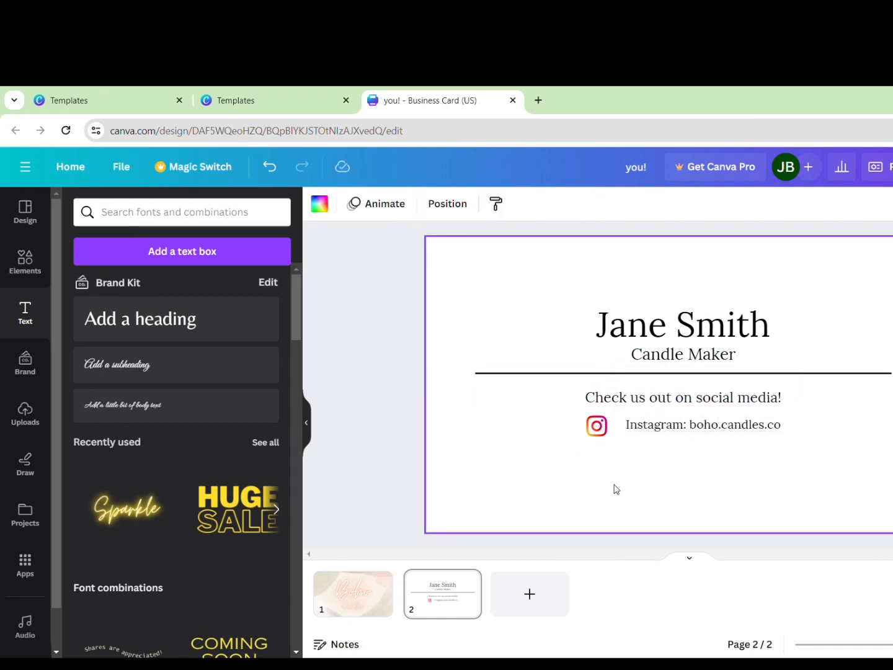
{"action": "left_click", "coordinate": [670, 432]}
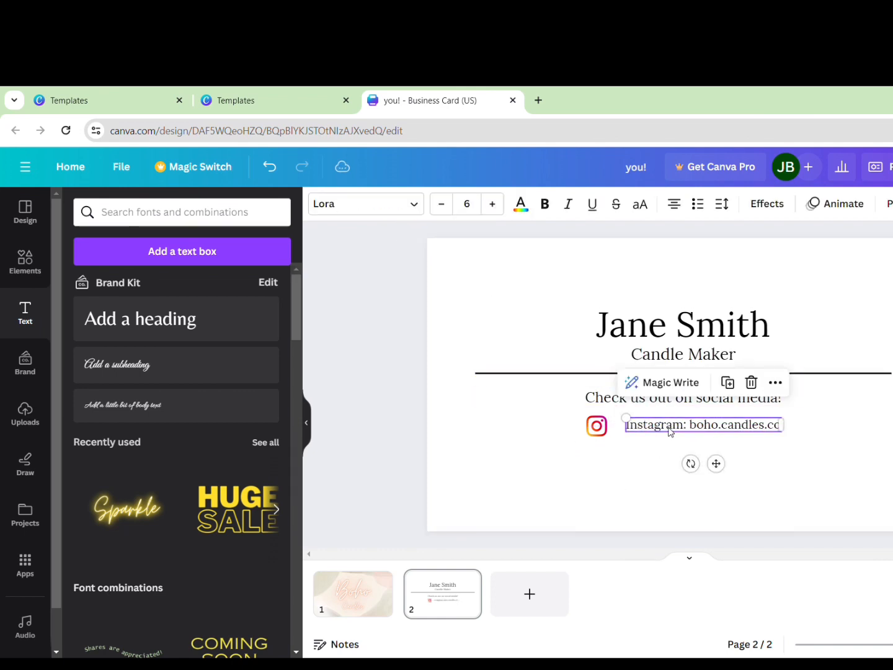
{"action": "left_click_drag", "start_coordinate": [671, 432], "coordinate": [662, 434]}
{"action": "left_click", "coordinate": [661, 455]}
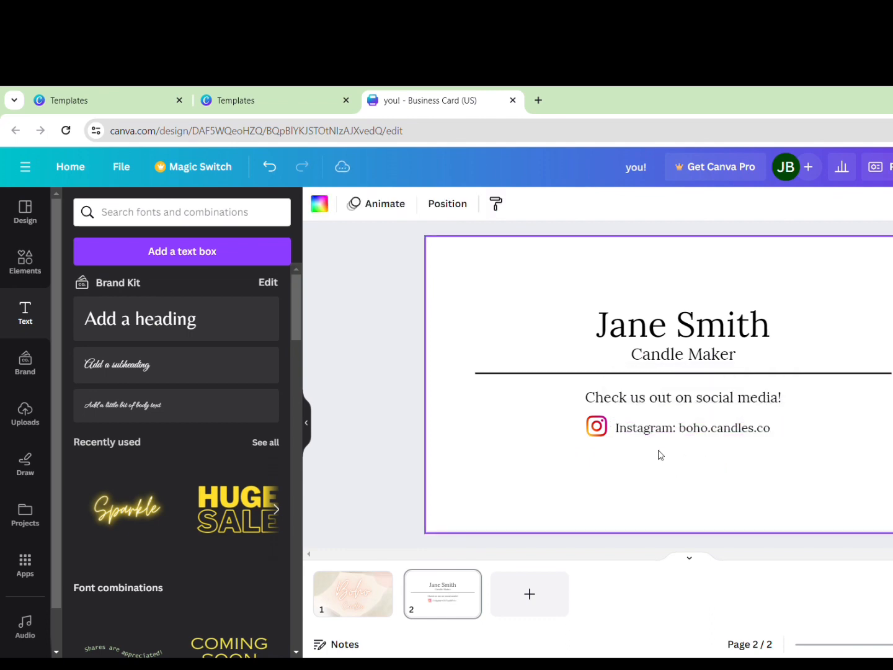
{"action": "left_click", "coordinate": [594, 461]}
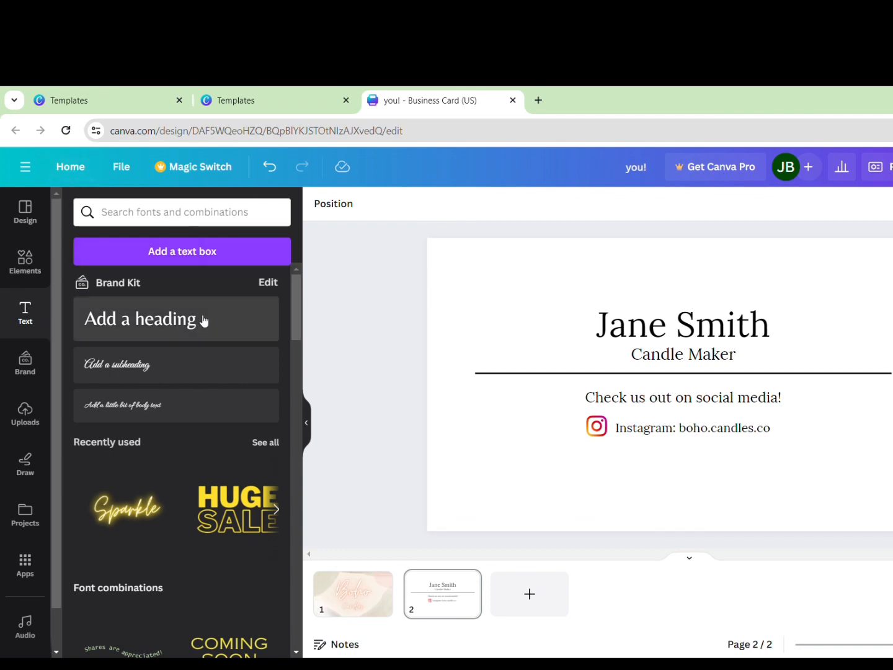
Add a stray subheading text box, then remove it from the card
{"action": "left_click", "coordinate": [25, 317]}
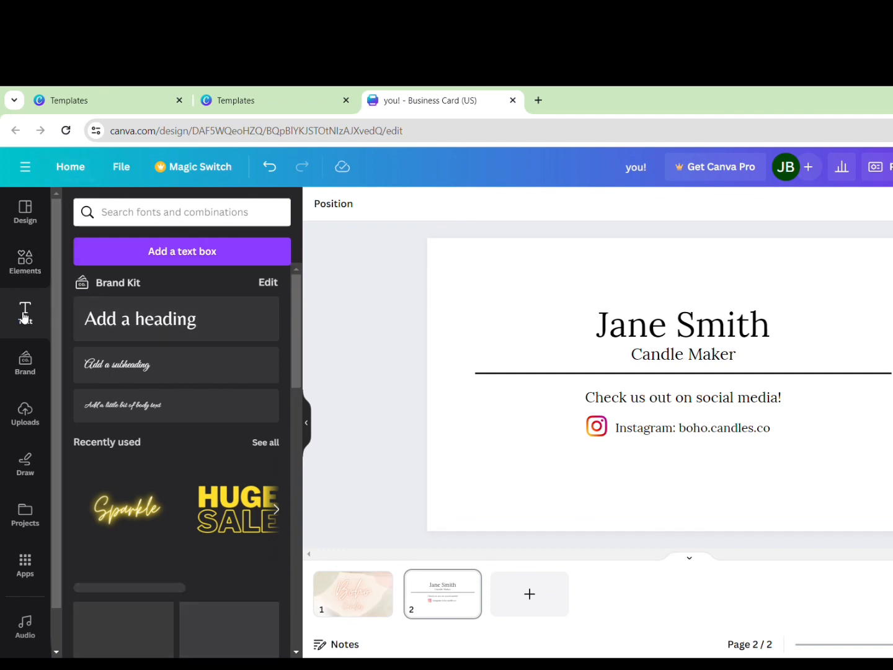
{"action": "left_click", "coordinate": [214, 364]}
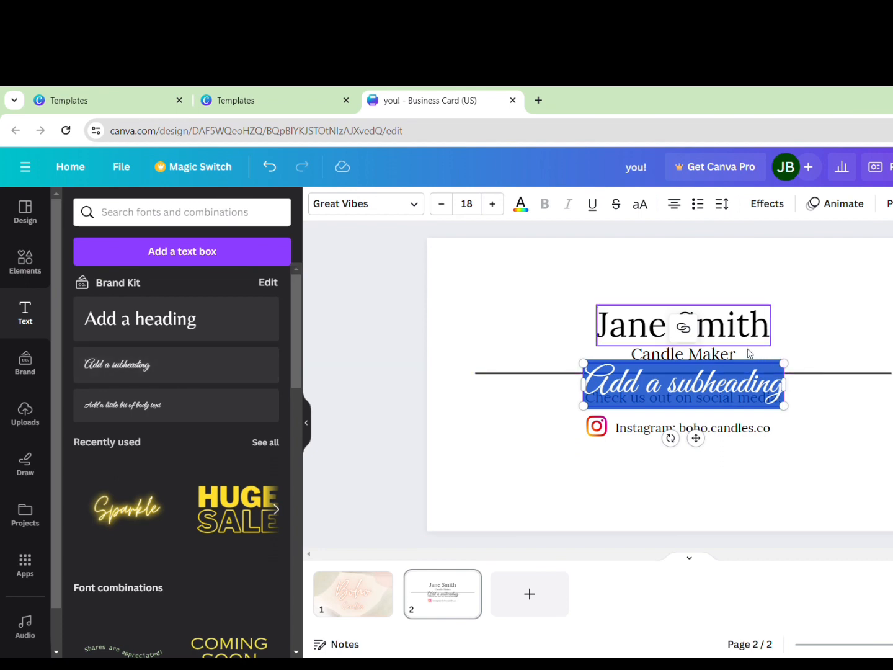
{"action": "key", "text": "BackSpace"}
{"action": "left_click", "coordinate": [869, 448]}
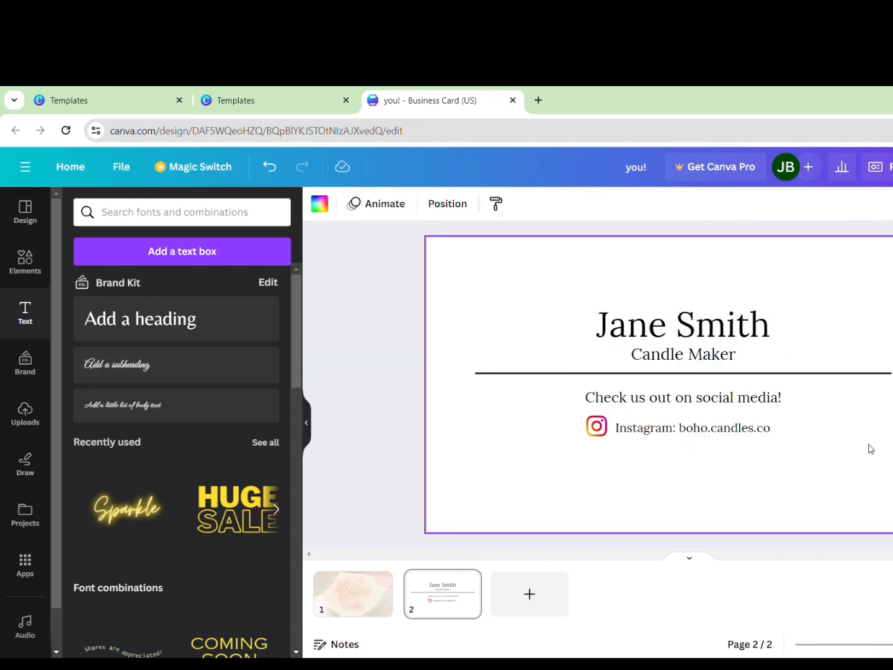
{"action": "left_click", "coordinate": [686, 433]}
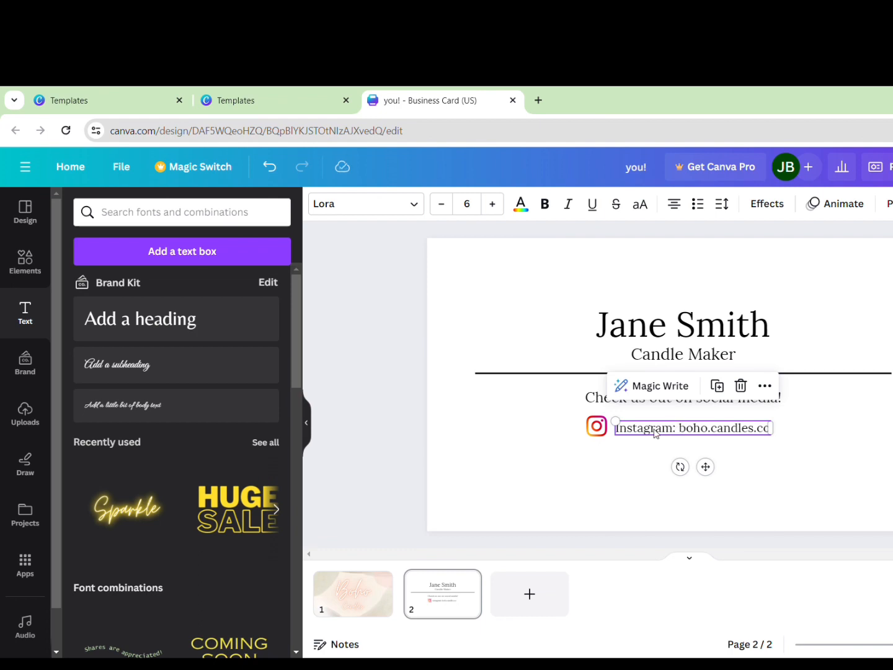
Copy the Instagram line and paste the duplicate just below it
{"action": "right_click", "coordinate": [655, 433]}
{"action": "left_click", "coordinate": [690, 299]}
{"action": "left_click", "coordinate": [614, 467]}
{"action": "right_click", "coordinate": [628, 465]}
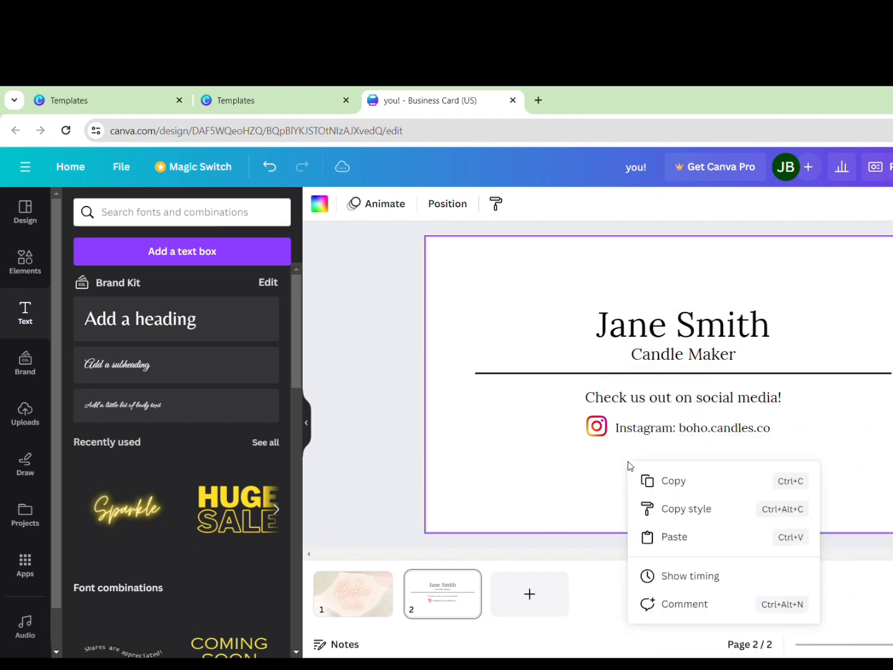
{"action": "left_click", "coordinate": [695, 537]}
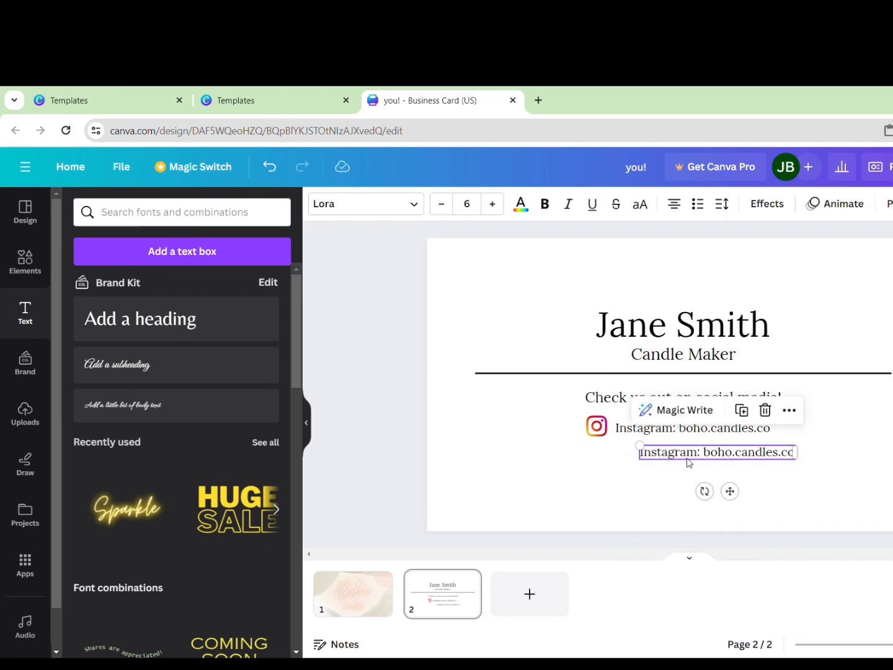
{"action": "left_click", "coordinate": [664, 486]}
{"action": "left_click", "coordinate": [703, 460]}
{"action": "left_click_drag", "start_coordinate": [704, 460], "coordinate": [675, 461]}
Replace the copy with the phone number line and snap it under the Instagram line
{"action": "double_click", "coordinate": [675, 462]}
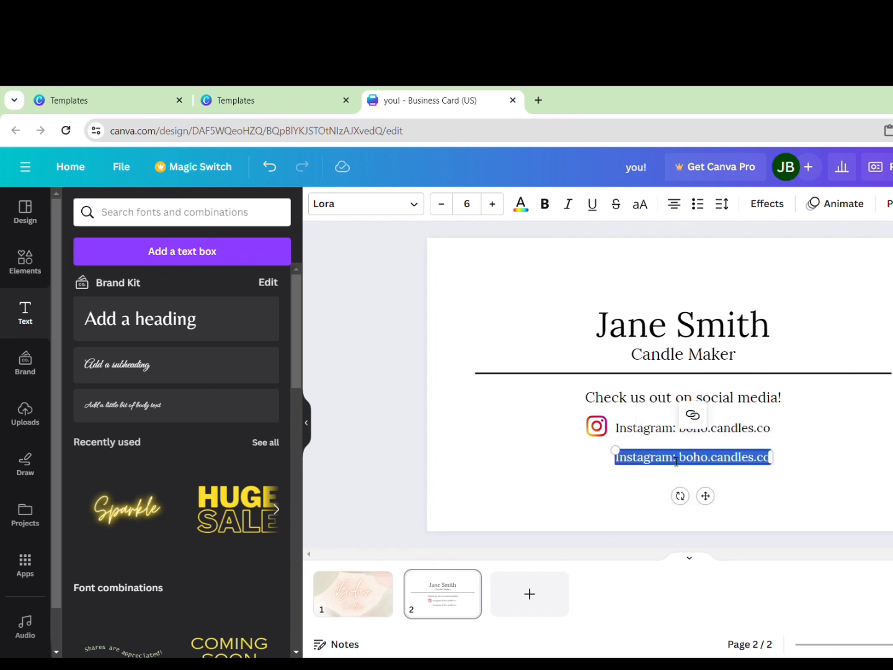
{"action": "type", "text": "Phone"}
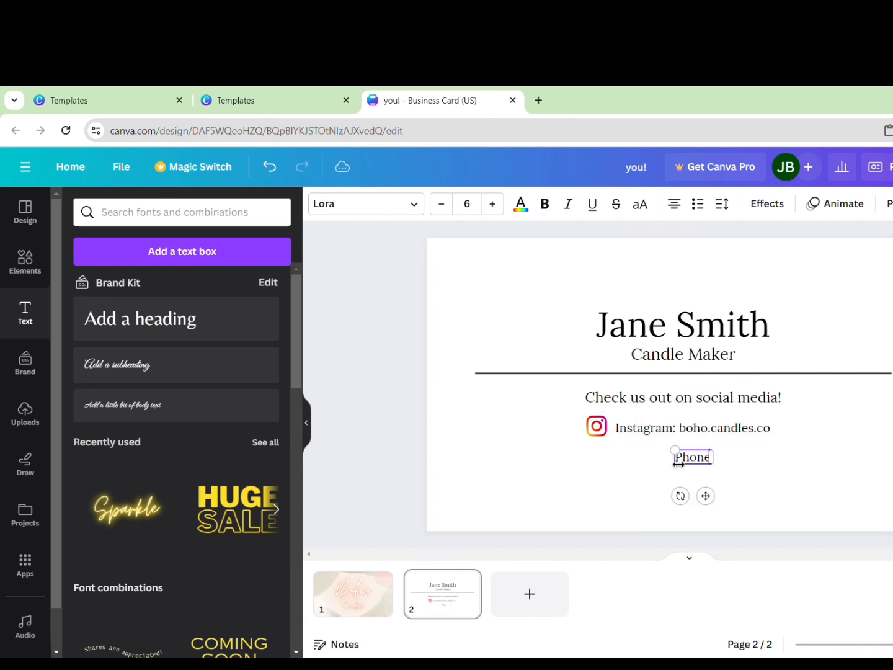
{"action": "type", "text": " numb"}
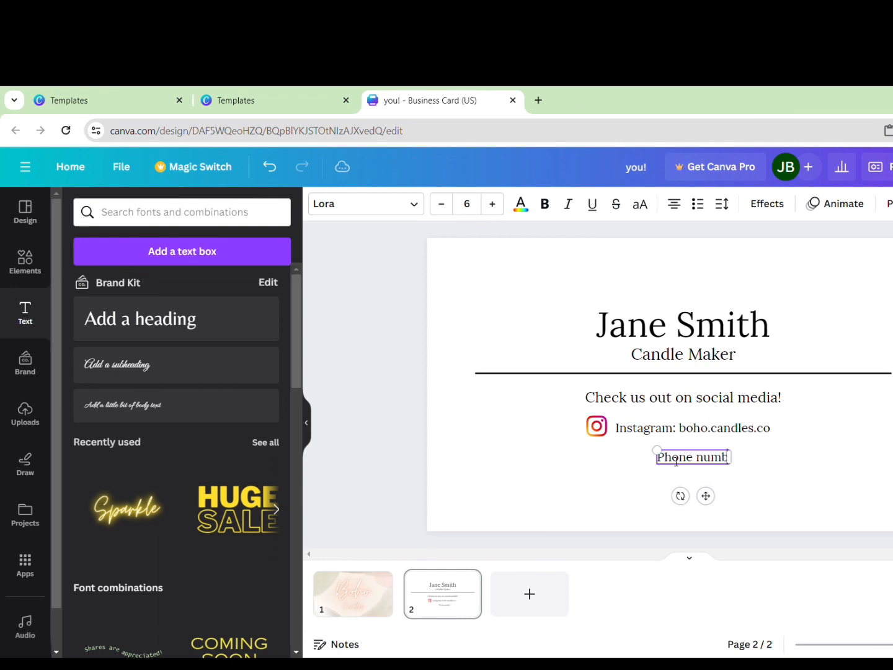
{"action": "type", "text": "er: 1"}
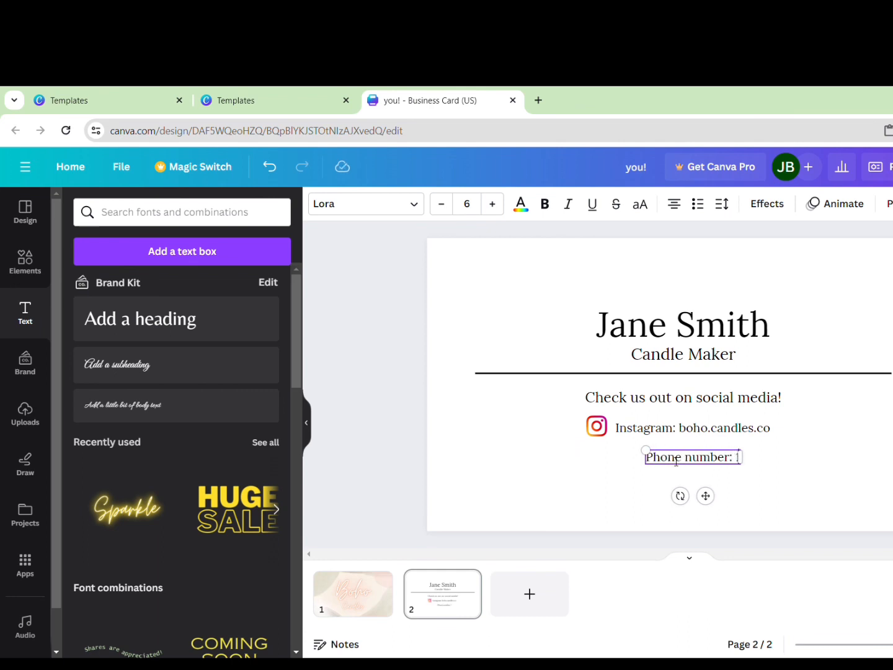
{"action": "type", "text": "23 456"}
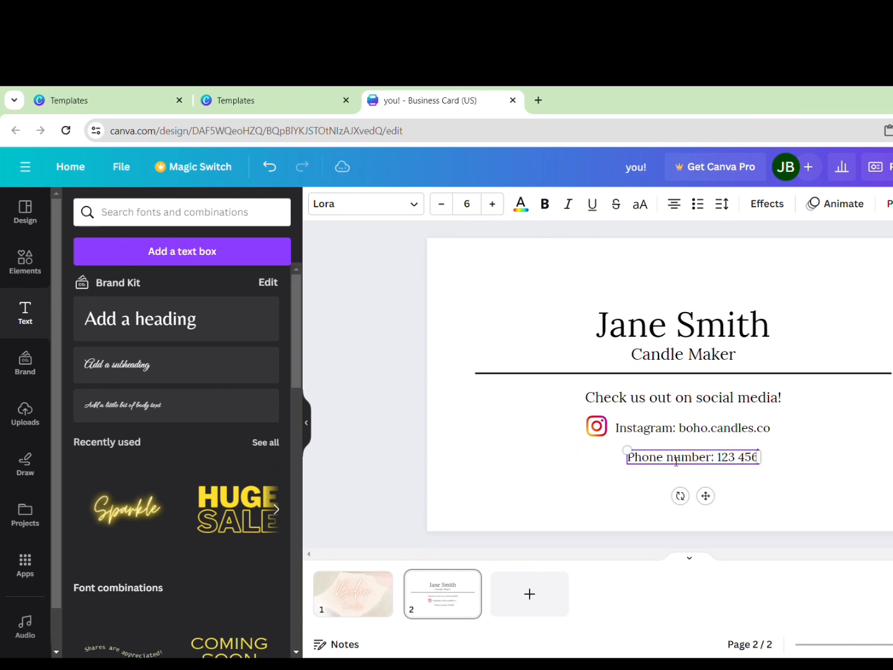
{"action": "type", "text": " 7890"}
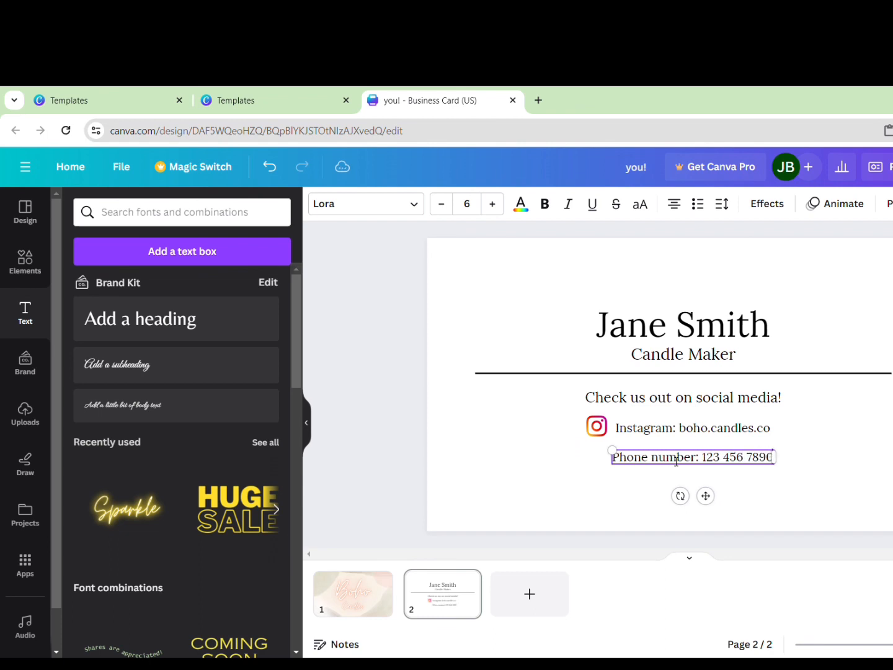
{"action": "left_click", "coordinate": [802, 479]}
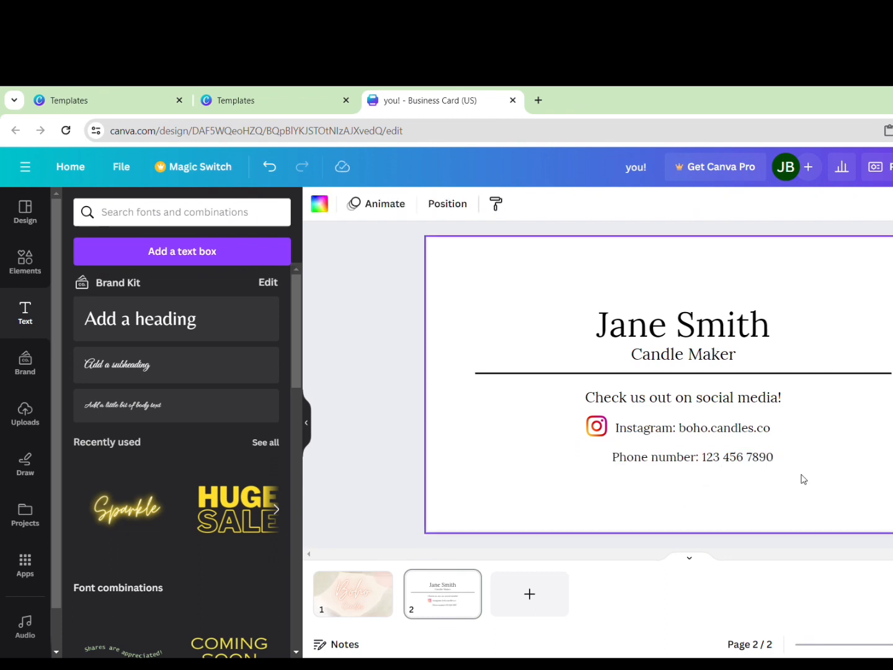
{"action": "left_click_drag", "start_coordinate": [671, 459], "coordinate": [648, 459]}
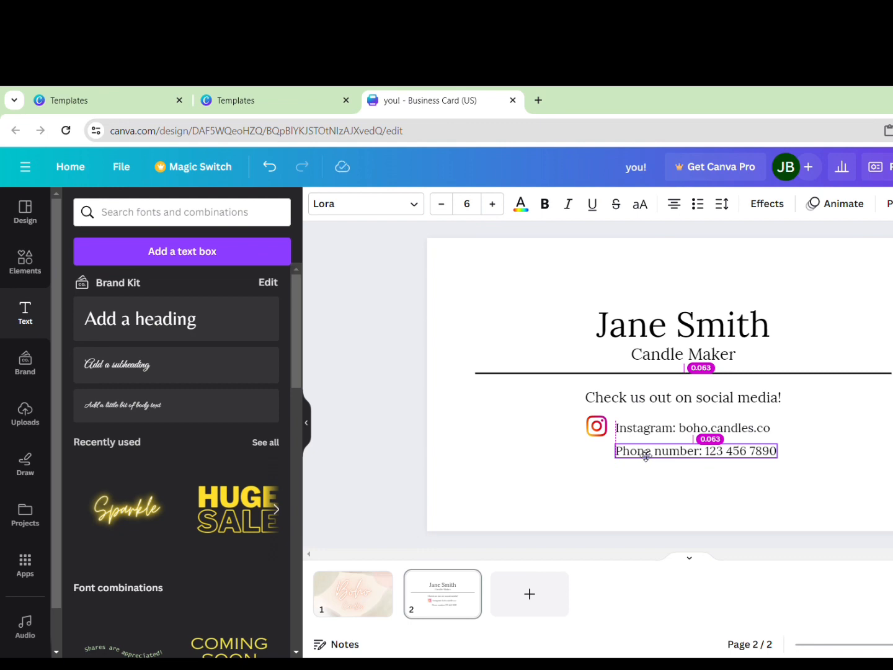
{"action": "left_click_drag", "start_coordinate": [646, 456], "coordinate": [646, 457]}
{"action": "left_click", "coordinate": [630, 488]}
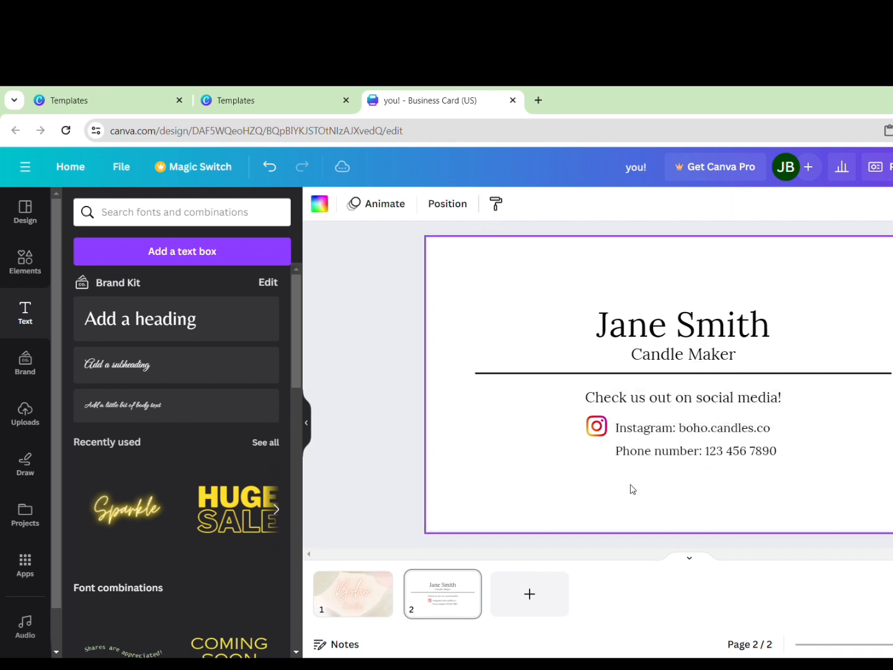
{"action": "left_click", "coordinate": [654, 459]}
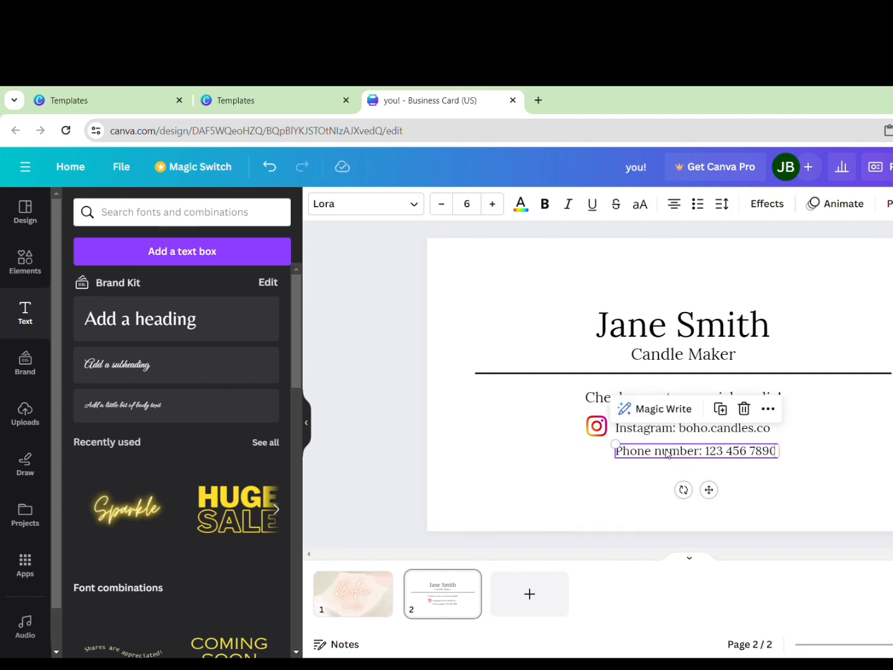
Duplicate the phone number line and move the copy just below it
{"action": "left_click", "coordinate": [720, 409]}
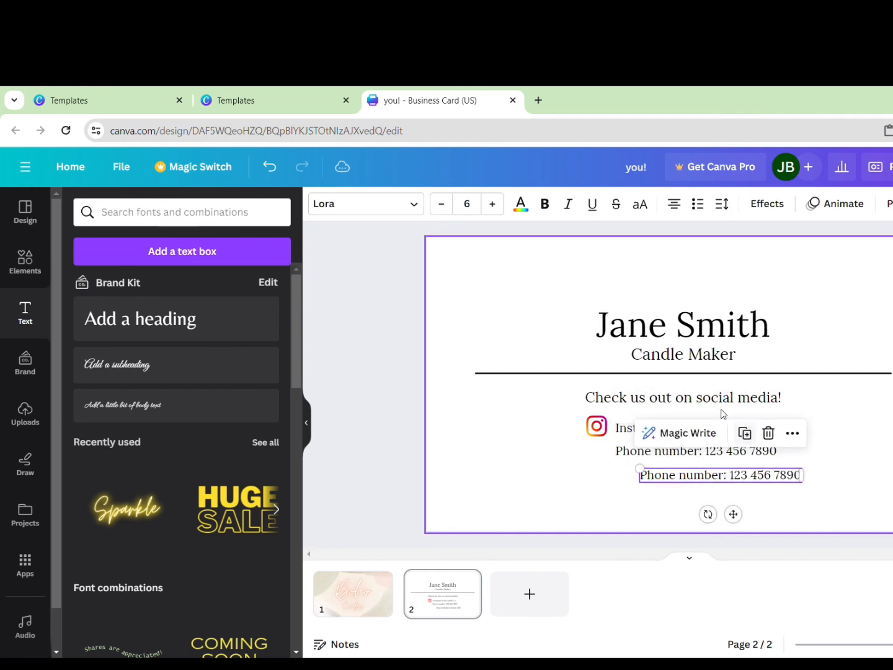
{"action": "left_click", "coordinate": [688, 476]}
{"action": "left_click", "coordinate": [654, 510]}
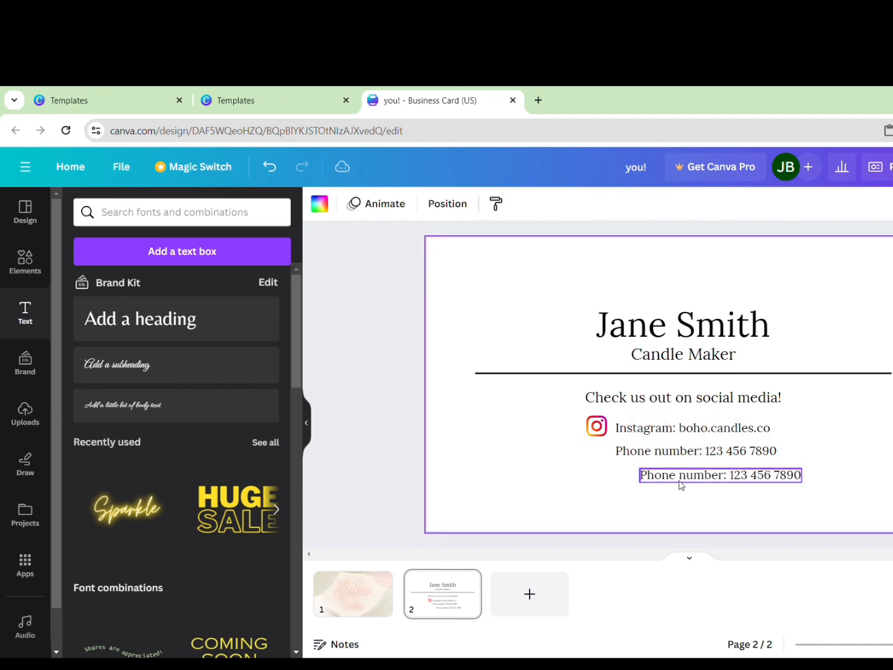
{"action": "left_click_drag", "start_coordinate": [680, 484], "coordinate": [659, 475]}
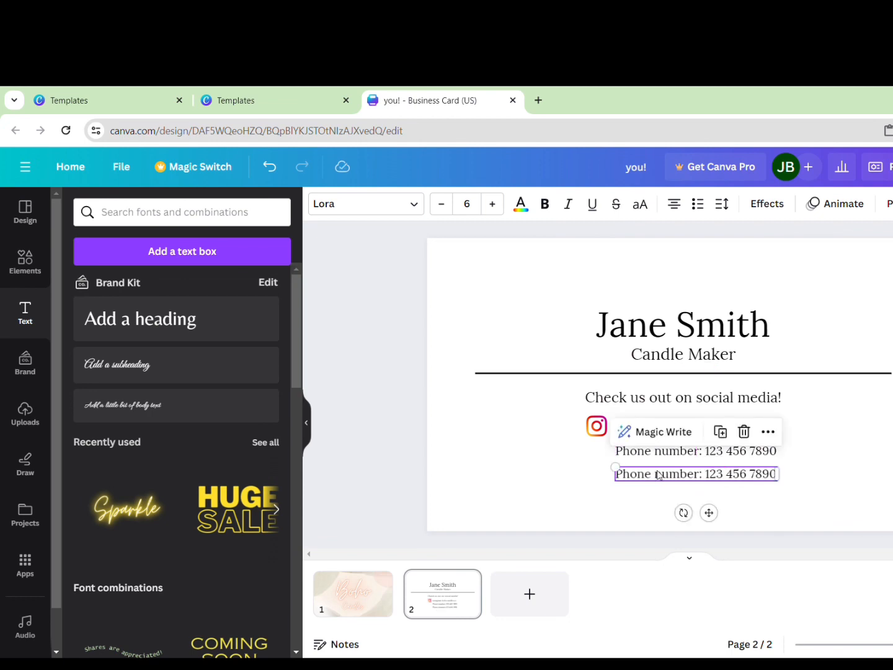
Replace the copy's text with the business email line and align it under the phone number
{"action": "double_click", "coordinate": [660, 476]}
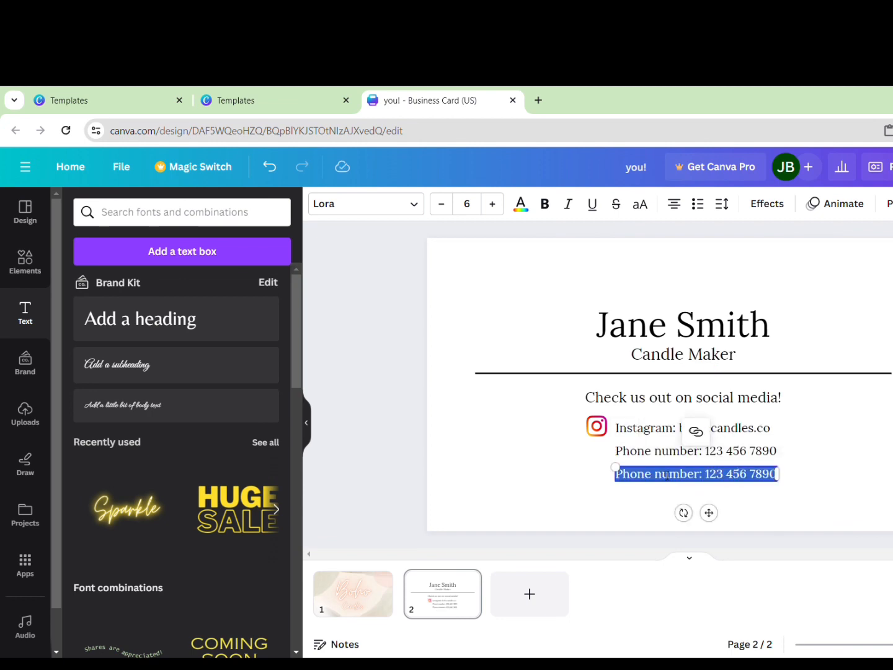
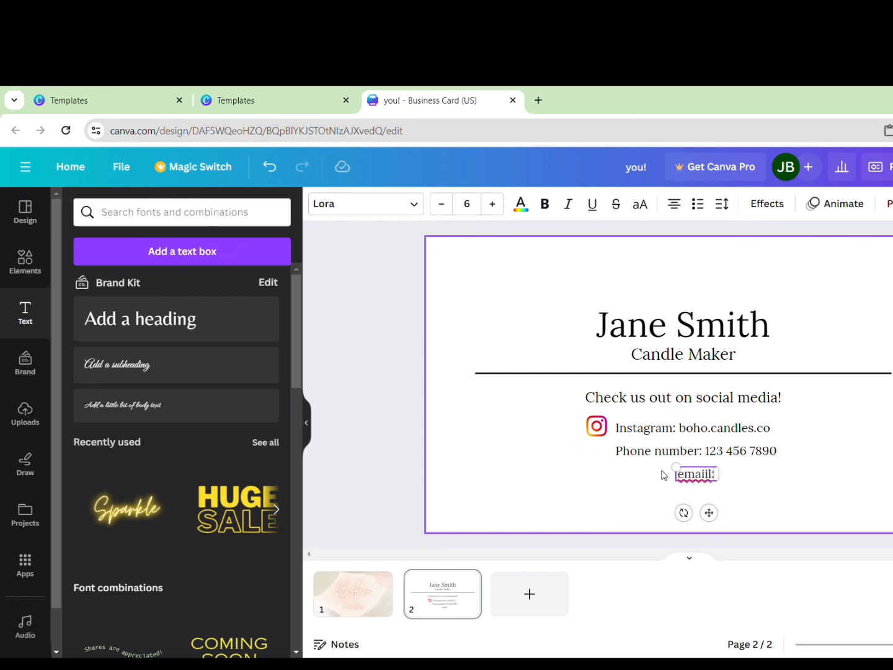
{"action": "key", "text": "BackSpace"}
{"action": "key", "text": "BackSpace"}
{"action": "key", "text": "BackSpace"}
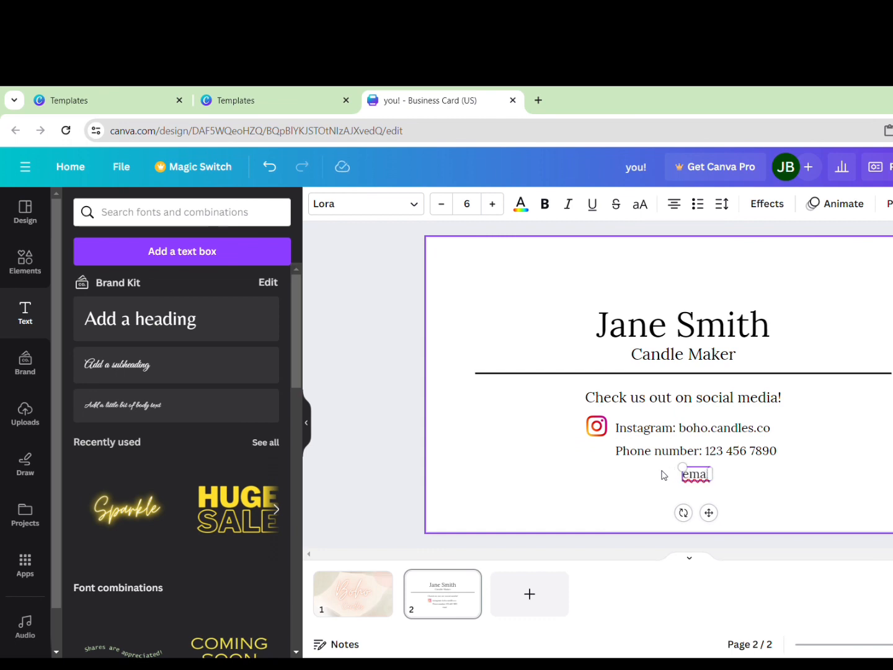
{"action": "key", "text": "BackSpace"}
{"action": "key", "text": "BackSpace"}
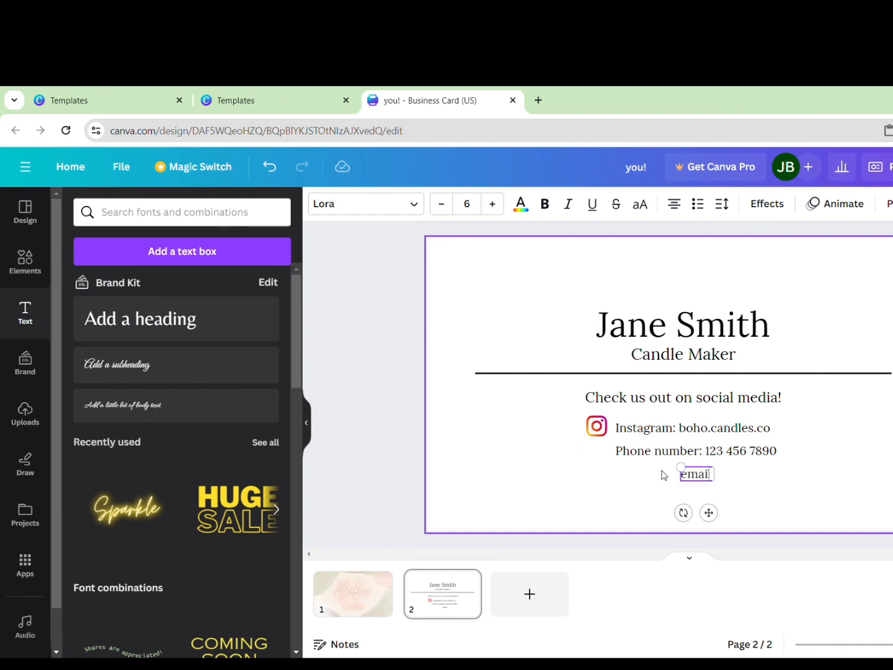
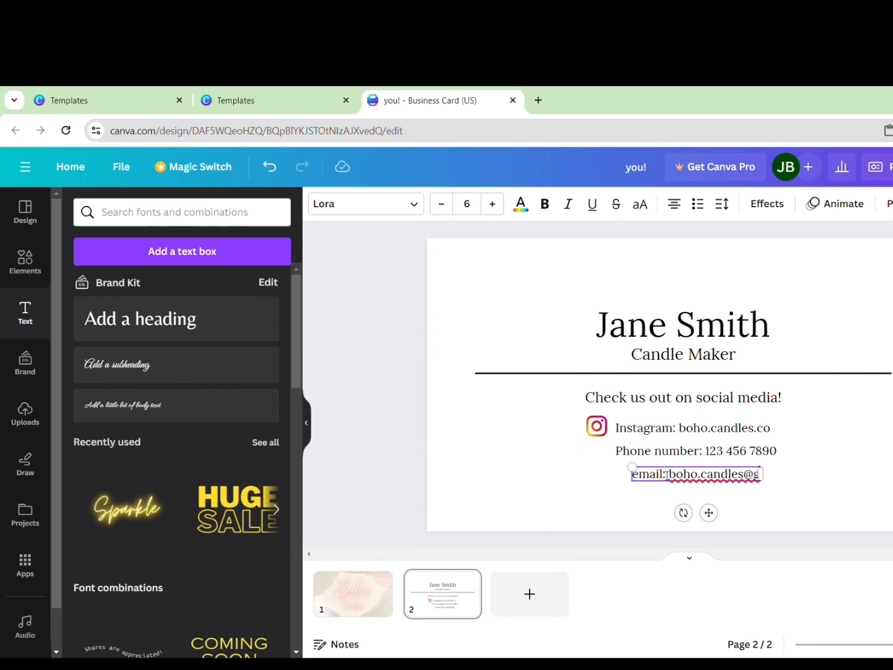
{"action": "key", "text": "BackSpace"}
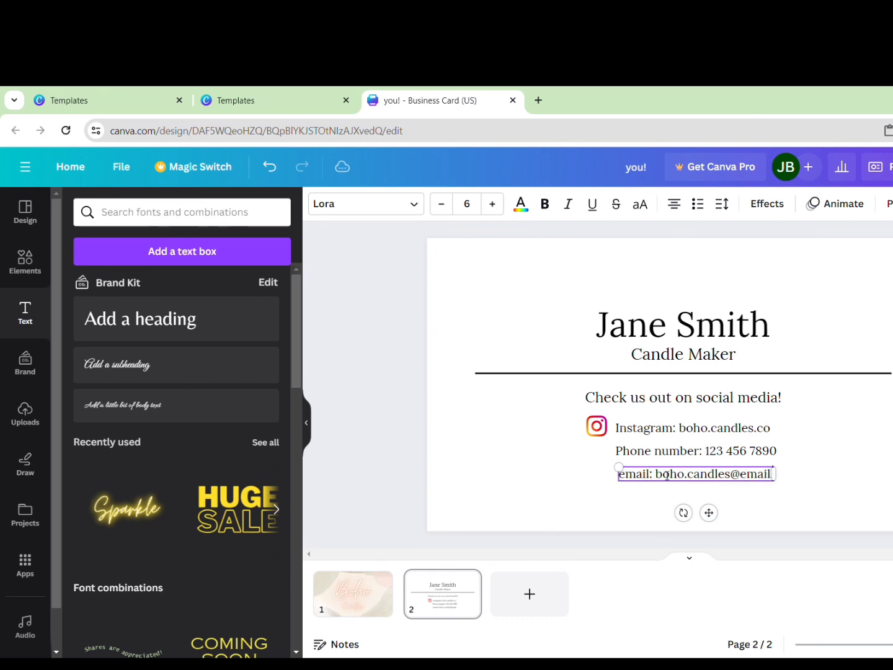
{"action": "left_click", "coordinate": [805, 471]}
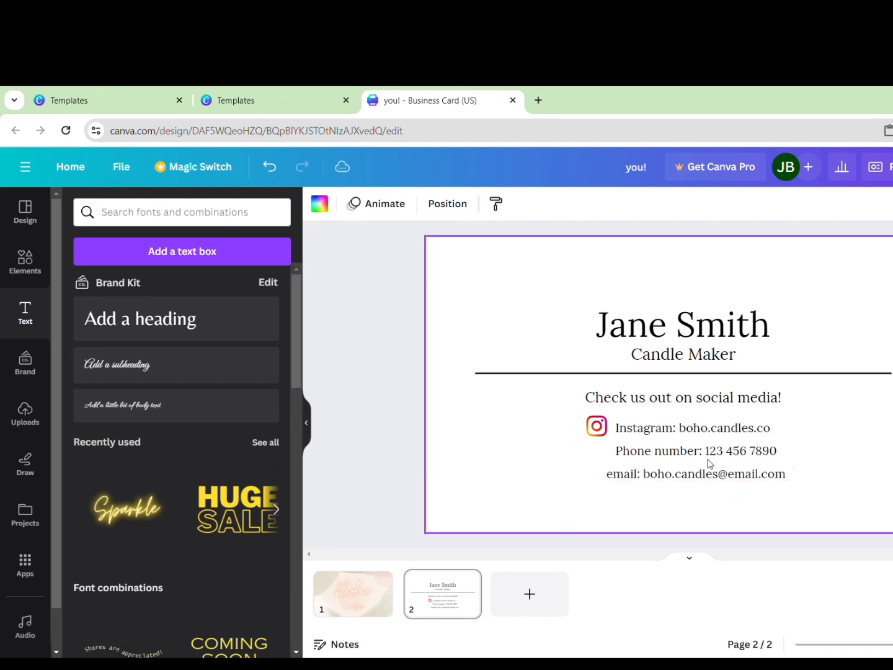
{"action": "mouse_move", "coordinate": [694, 473]}
{"action": "left_mouse_down"}
{"action": "mouse_move", "coordinate": [679, 479]}
{"action": "mouse_move", "coordinate": [685, 484]}
{"action": "left_mouse_up"}
Duplicate the email line and change the copy to 'Serving *your city name* and surrounding areas'
{"action": "left_click", "coordinate": [655, 500]}
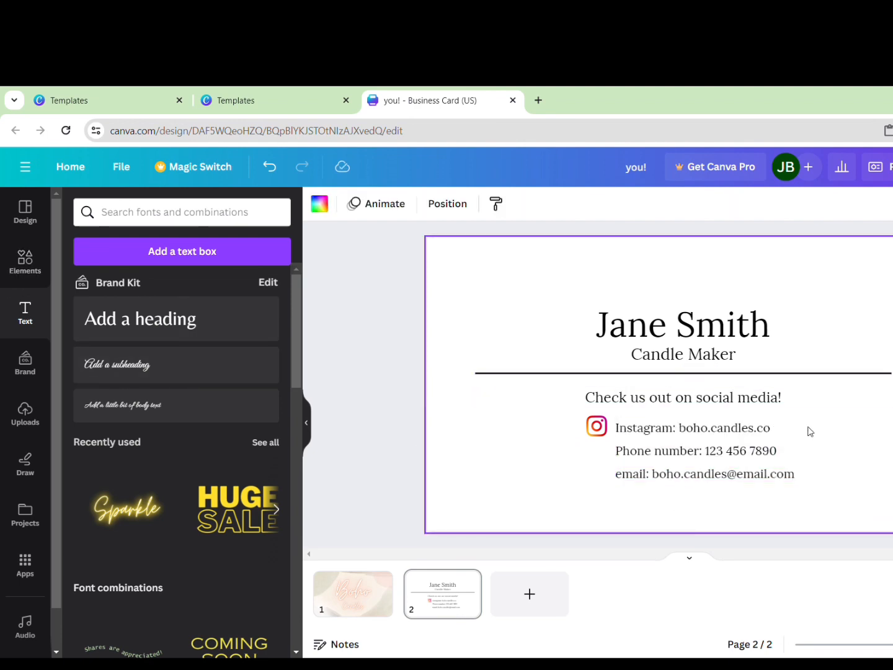
{"action": "left_click", "coordinate": [712, 474]}
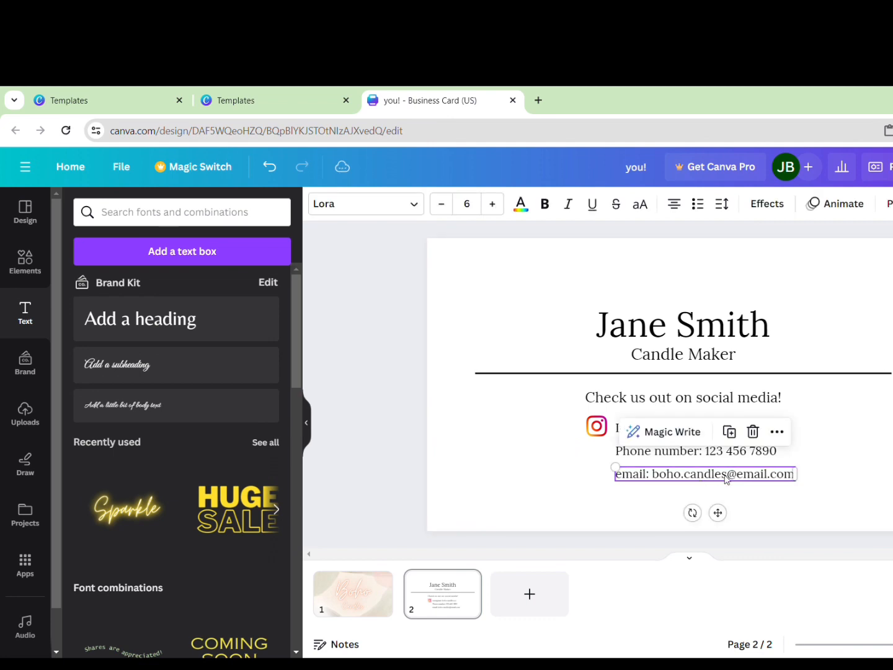
{"action": "left_click", "coordinate": [729, 432]}
{"action": "double_click", "coordinate": [712, 500]}
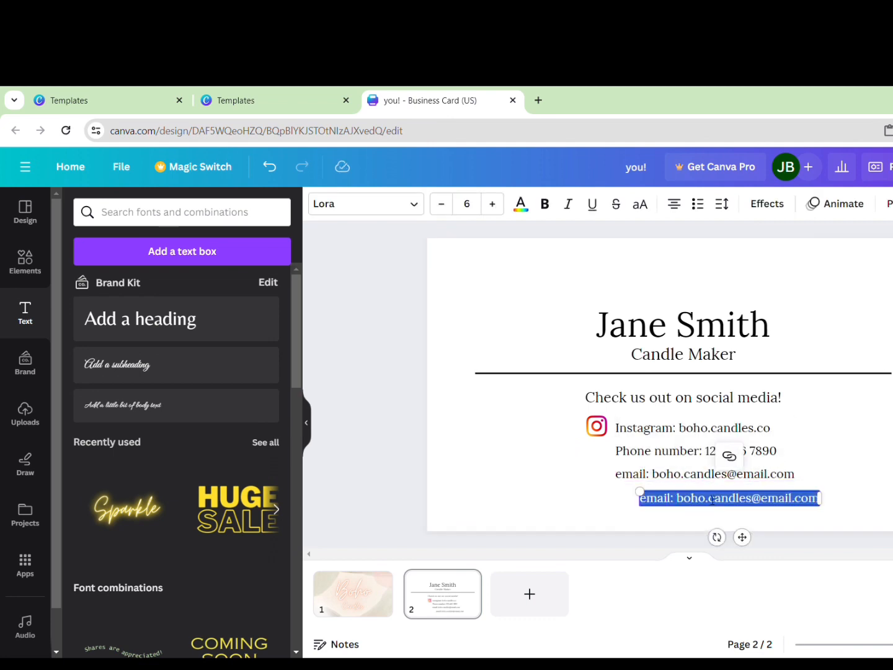
{"action": "type", "text": "Serving"}
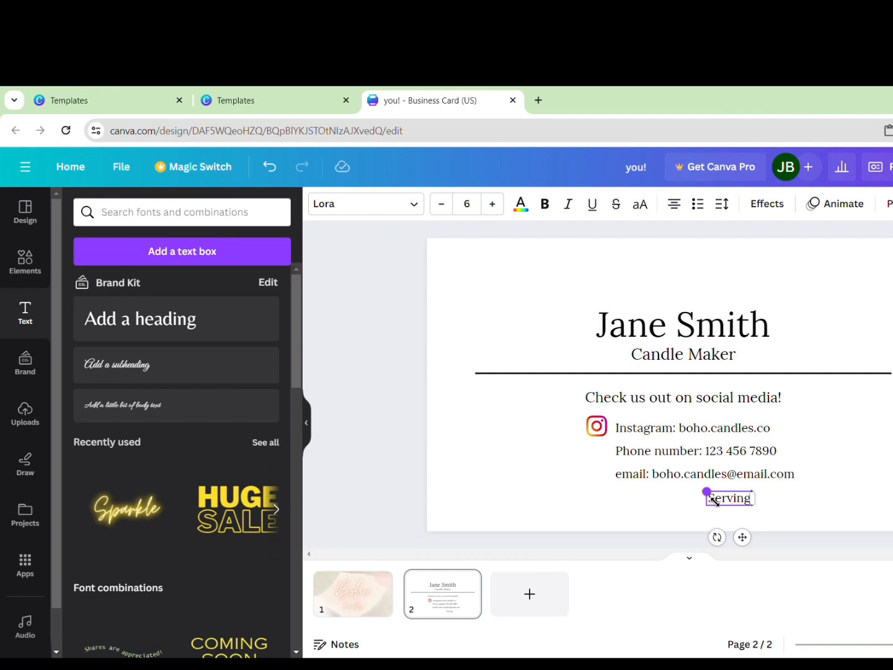
{"action": "type", "text": "you"}
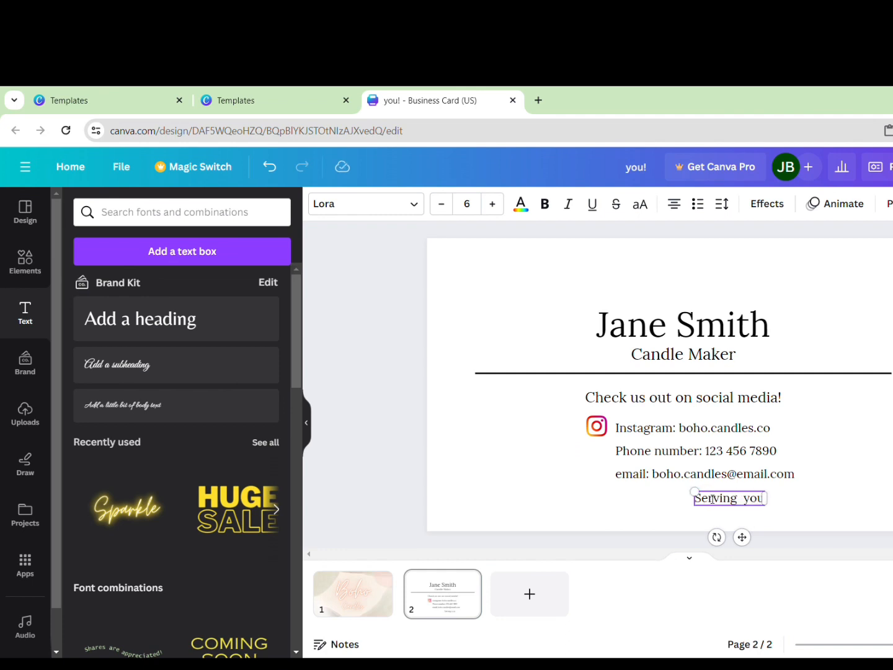
{"action": "key", "text": "BackSpace"}
{"action": "key", "text": "BackSpace"}
{"action": "key", "text": "BackSpace"}
{"action": "key", "text": "BackSpace"}
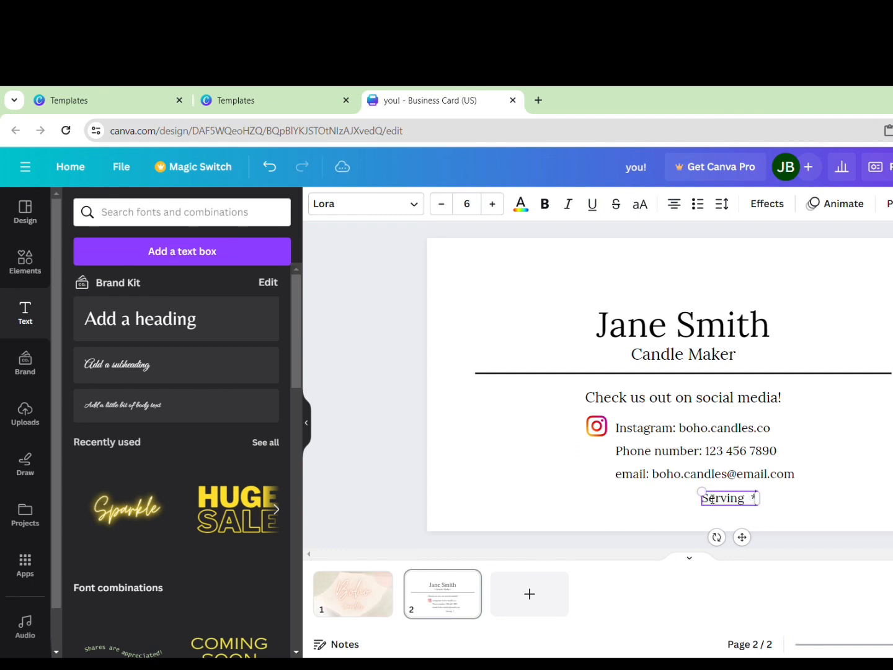
{"action": "type", "text": "*yo"}
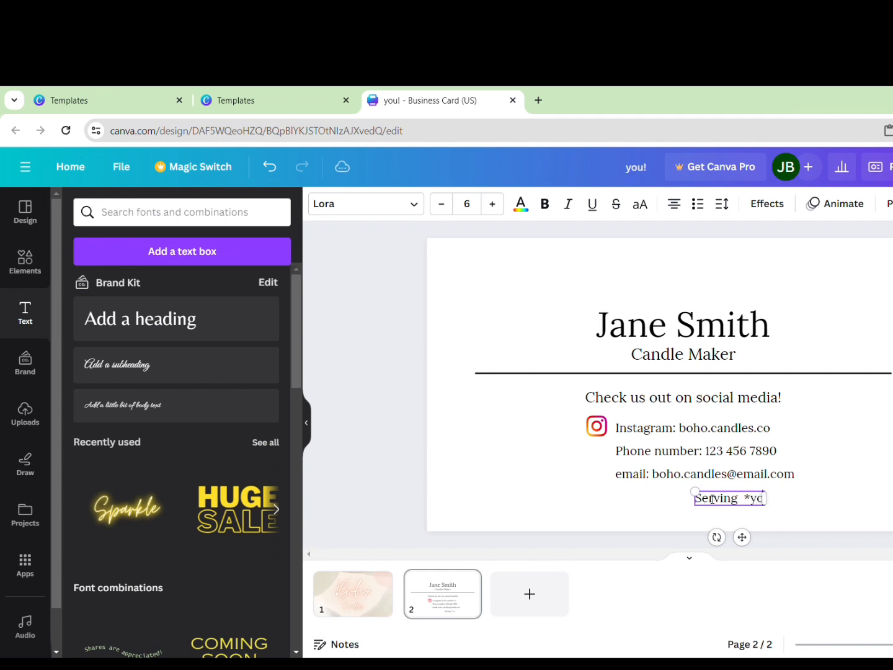
{"action": "type", "text": "ur city nam"}
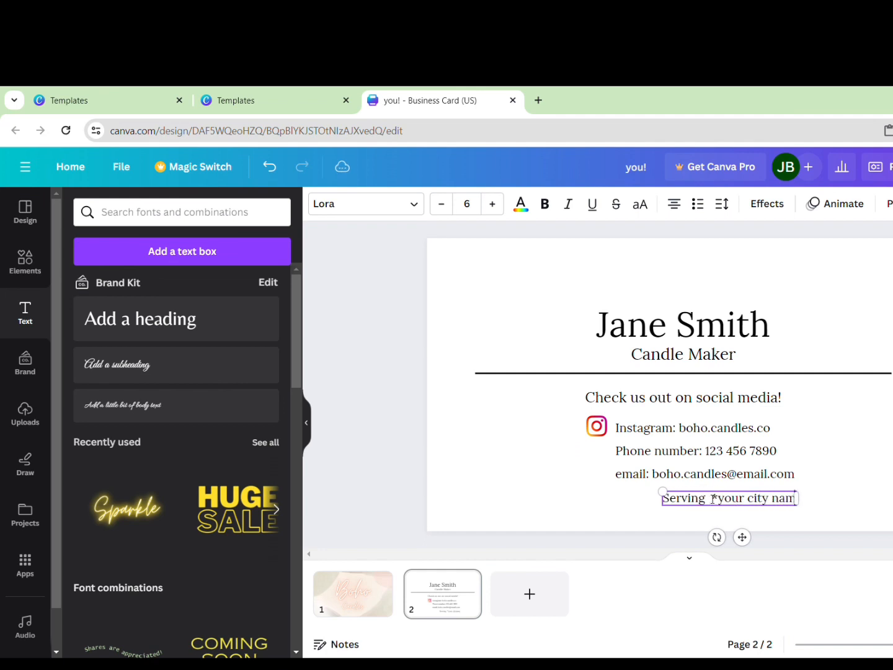
{"action": "type", "text": "e*"}
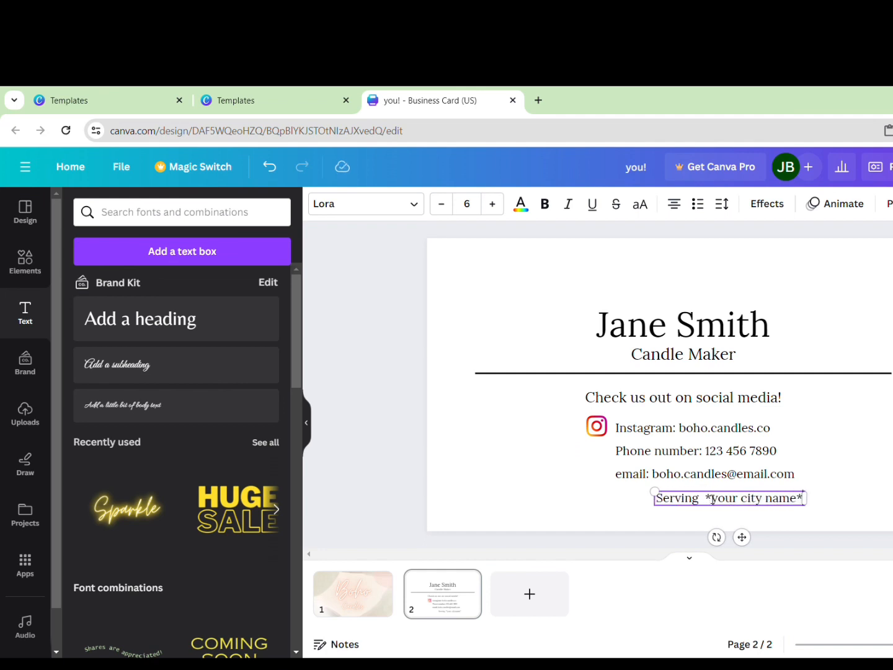
{"action": "type", "text": " and du"}
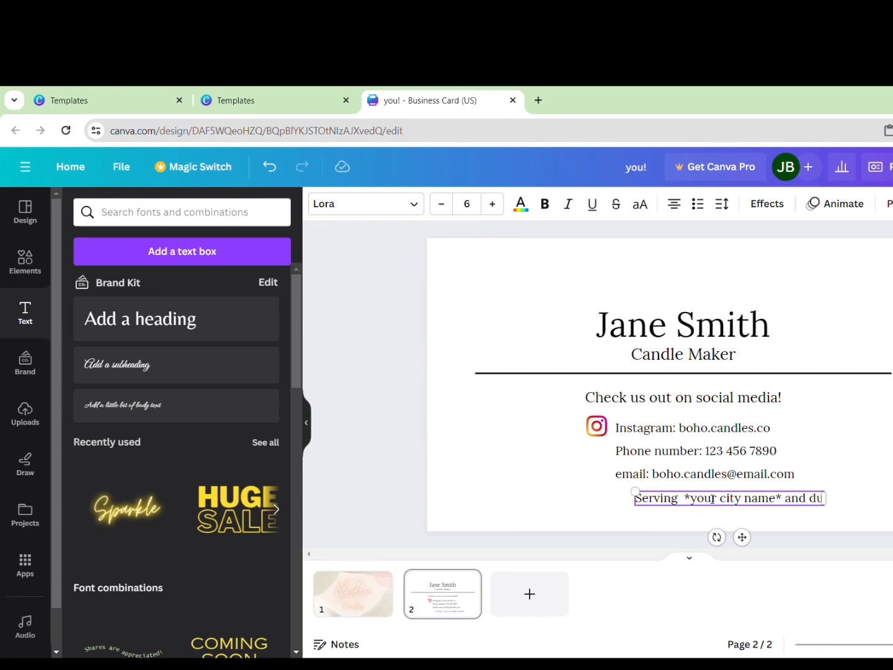
{"action": "key", "text": "BackSpace"}
{"action": "key", "text": "BackSpace"}
{"action": "type", "text": "surro"}
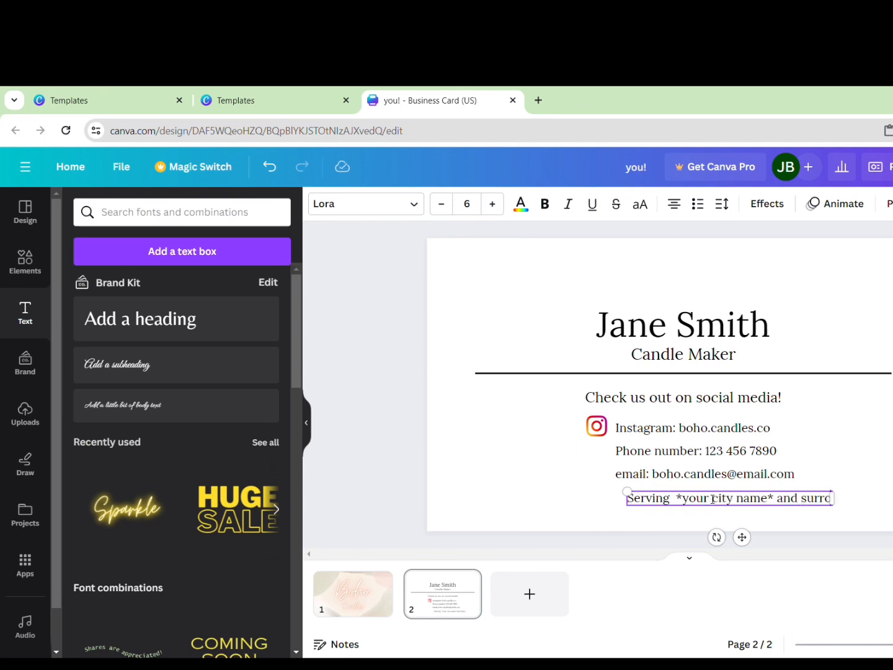
{"action": "type", "text": "undin"}
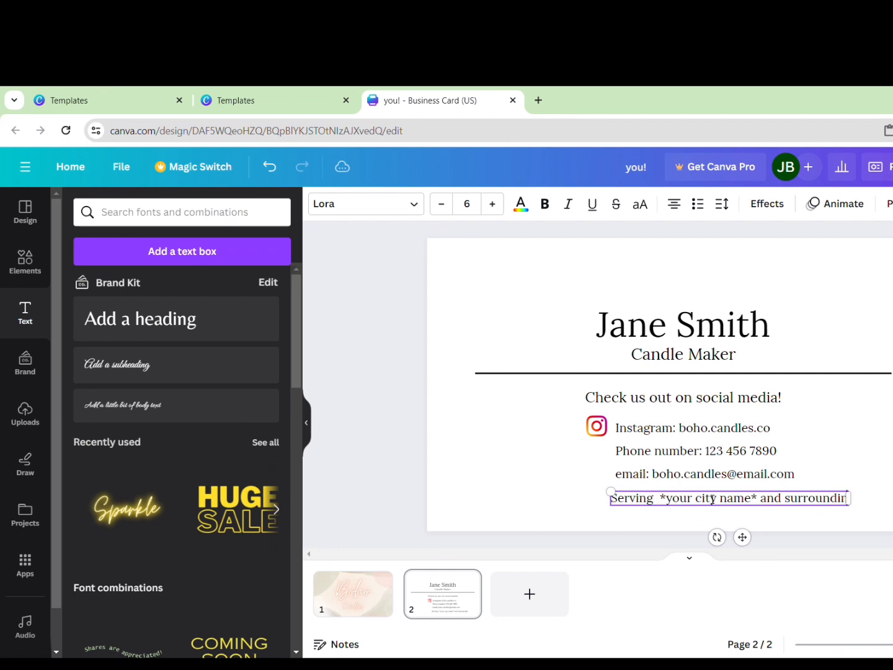
{"action": "type", "text": "g areas"}
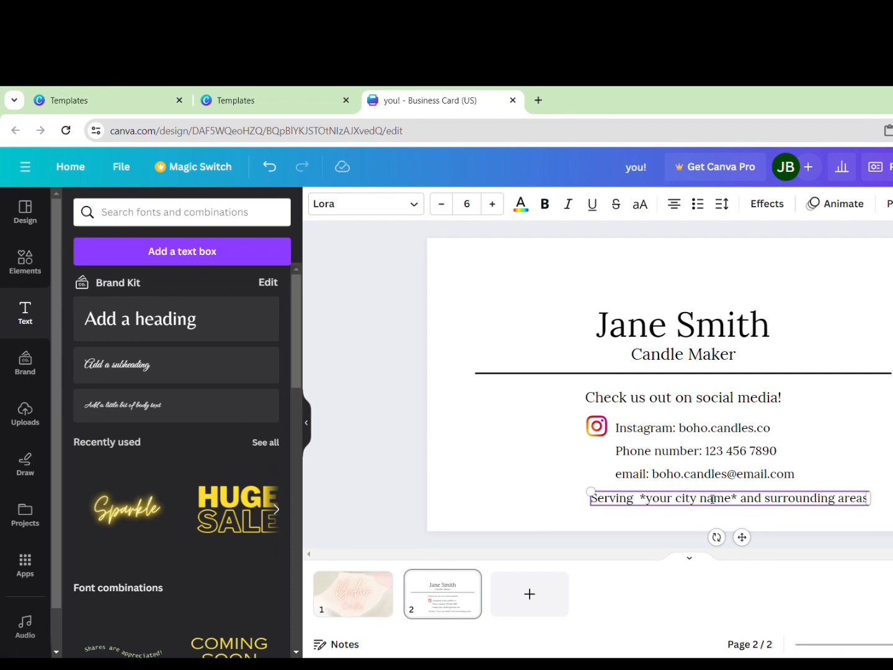
{"action": "left_click", "coordinate": [838, 443]}
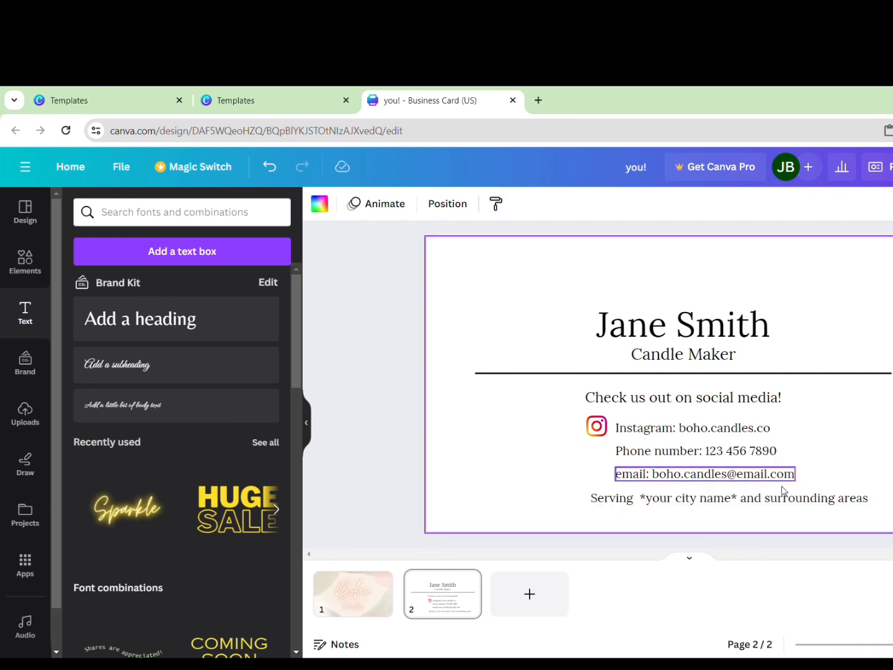
Nudge the Serving line, then recolour all card text and the divider line light taupe
{"action": "left_click", "coordinate": [722, 505]}
{"action": "left_click_drag", "start_coordinate": [722, 504], "coordinate": [703, 504]}
{"action": "left_click_drag", "start_coordinate": [520, 285], "coordinate": [862, 522]}
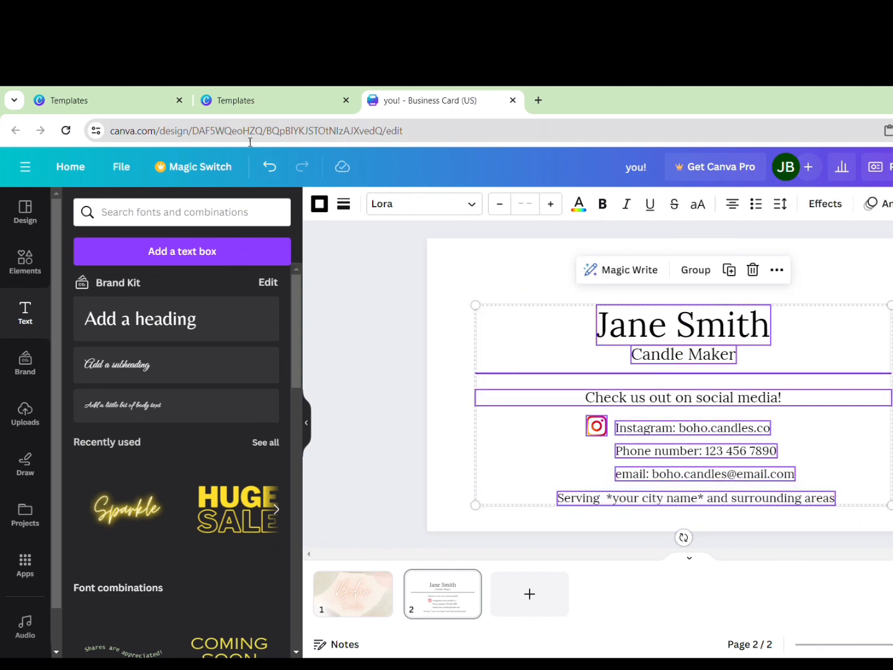
{"action": "left_click", "coordinate": [579, 205]}
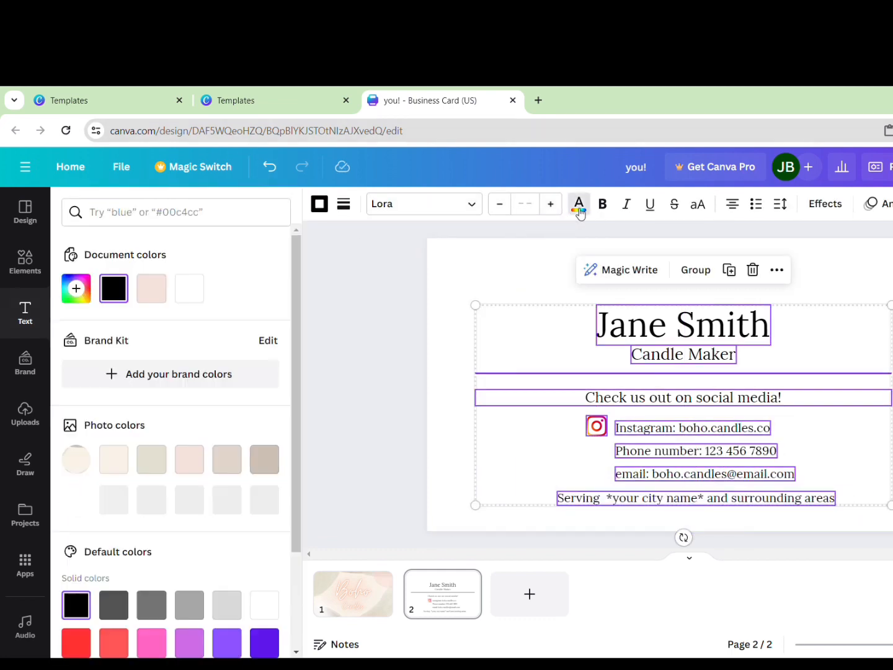
{"action": "left_click", "coordinate": [264, 459]}
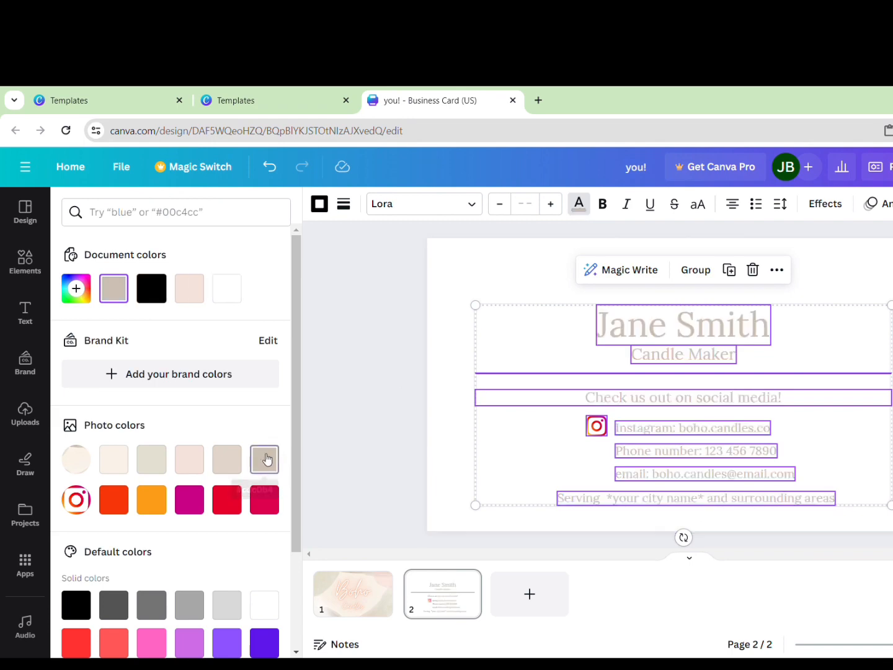
{"action": "left_click", "coordinate": [434, 426]}
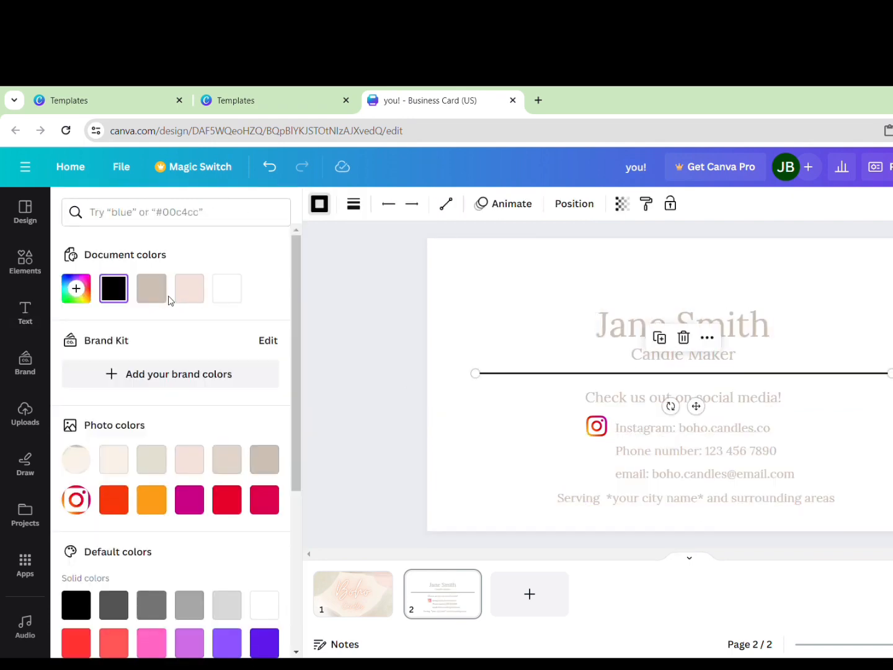
{"action": "left_click", "coordinate": [156, 293]}
{"action": "left_click", "coordinate": [384, 421]}
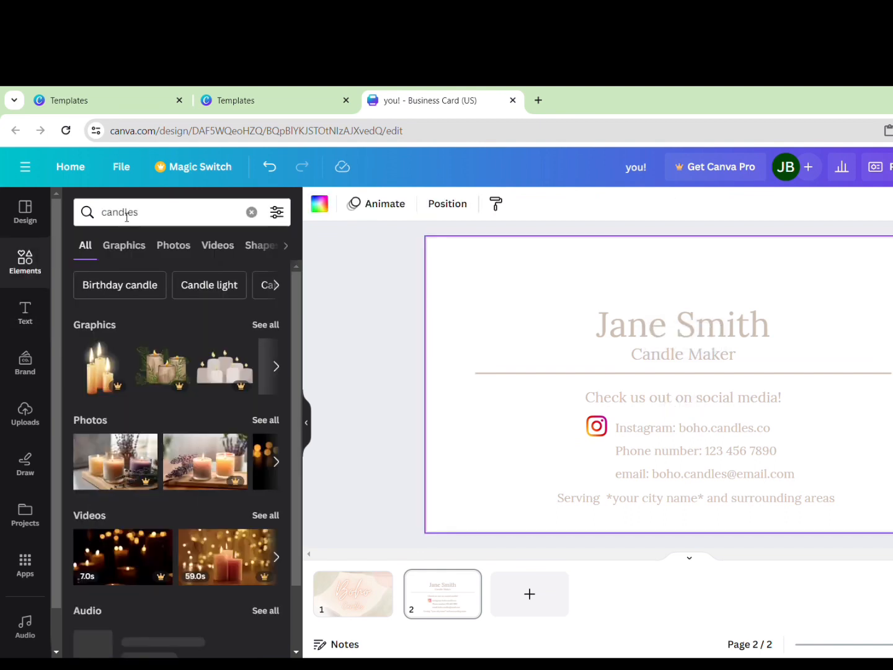
Filter the candle results to Graphics, try a white candles graphic, then delete it
{"action": "left_click", "coordinate": [132, 245]}
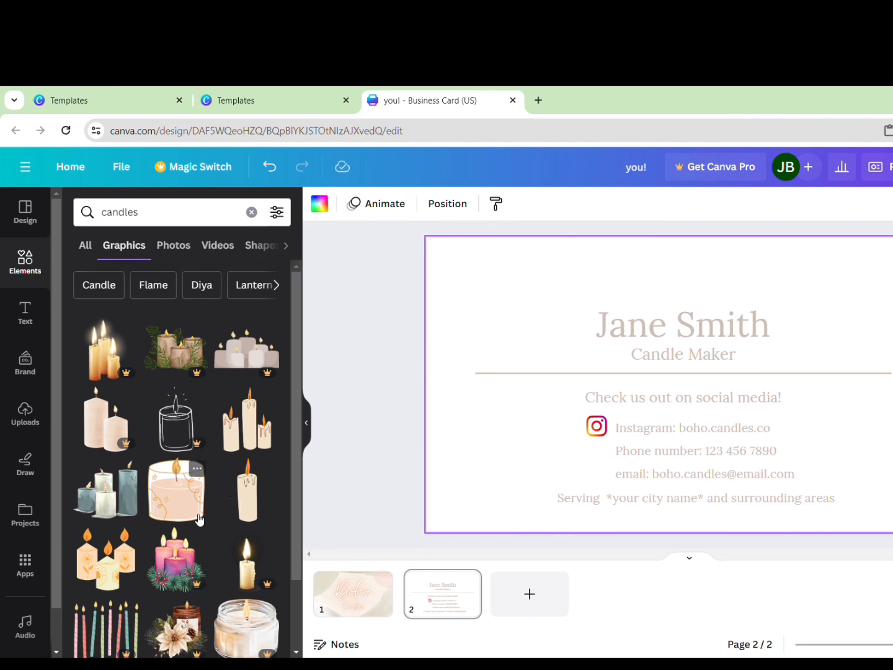
{"action": "scroll", "coordinate": [200, 526], "scroll_direction": "down", "scroll_amount": 2}
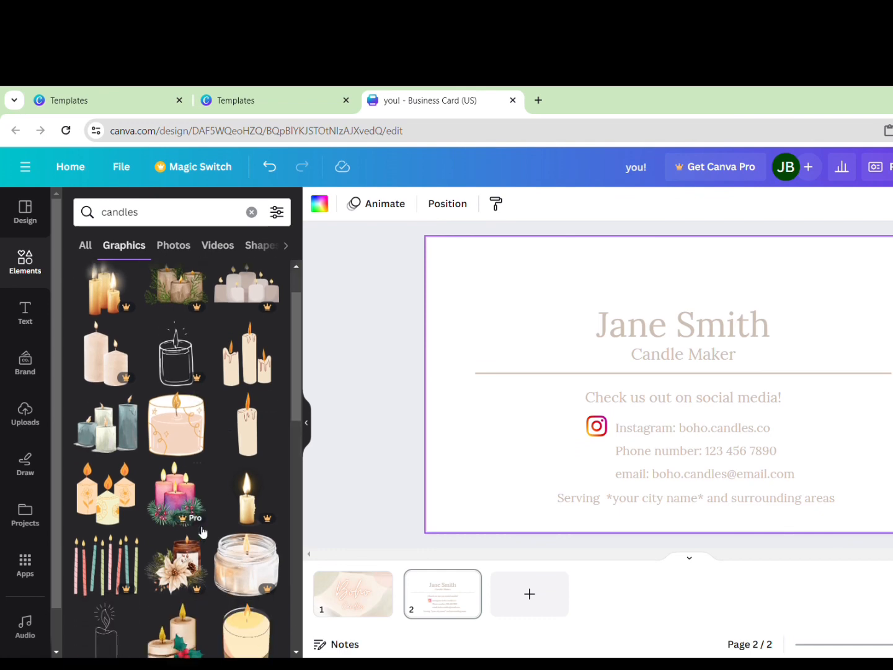
{"action": "scroll", "coordinate": [201, 532], "scroll_direction": "down", "scroll_amount": 3}
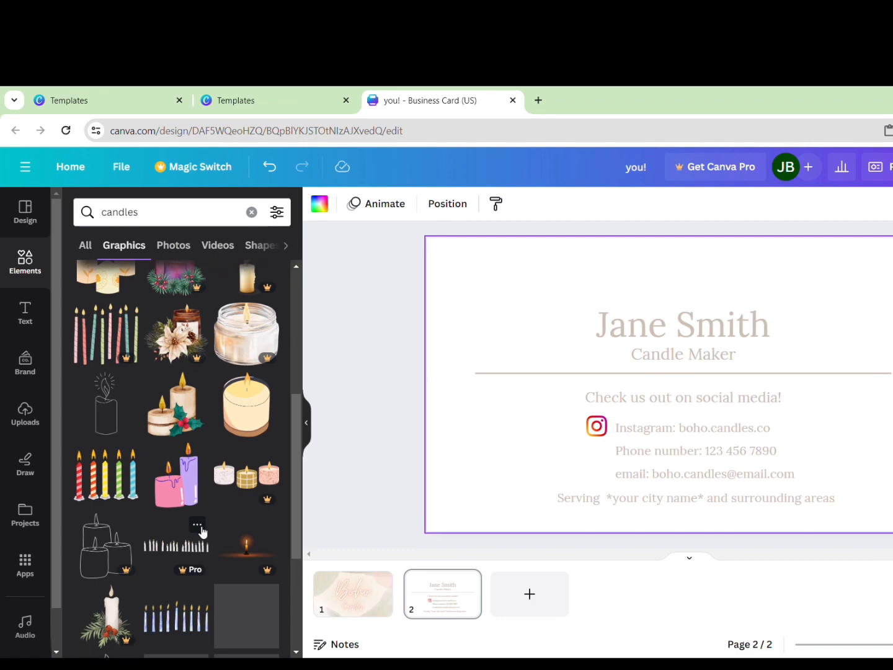
{"action": "scroll", "coordinate": [201, 531], "scroll_direction": "down", "scroll_amount": 3}
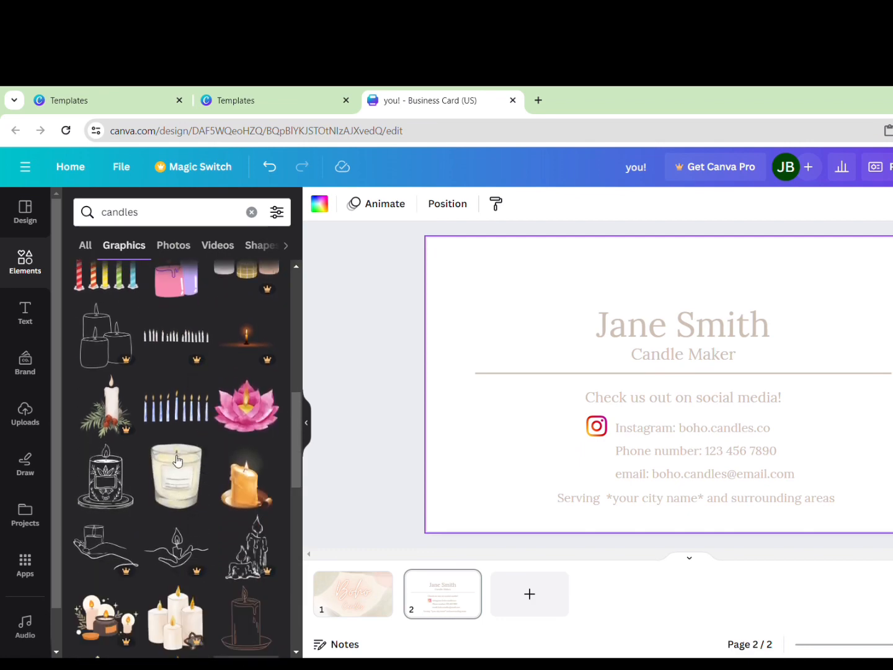
{"action": "scroll", "coordinate": [137, 496], "scroll_direction": "up", "scroll_amount": 2}
{"action": "scroll", "coordinate": [138, 496], "scroll_direction": "down", "scroll_amount": 4}
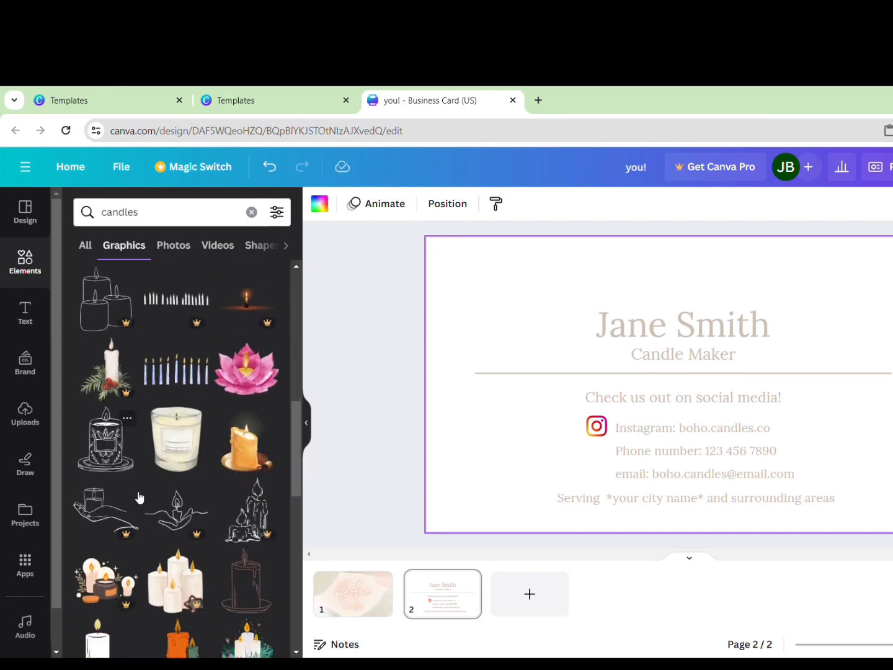
{"action": "scroll", "coordinate": [198, 405], "scroll_direction": "up", "scroll_amount": 1}
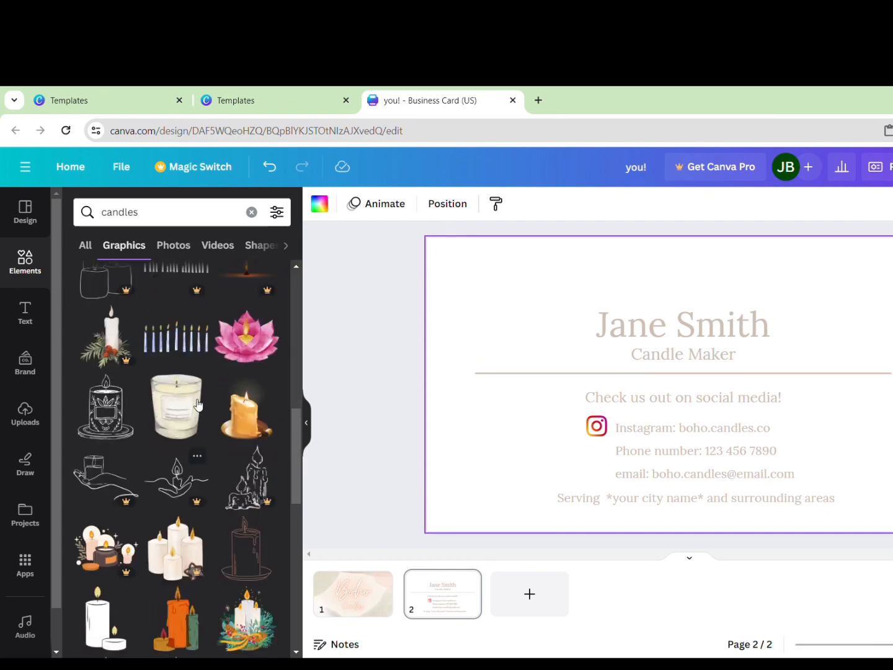
{"action": "scroll", "coordinate": [198, 405], "scroll_direction": "down", "scroll_amount": 1}
{"action": "scroll", "coordinate": [197, 404], "scroll_direction": "down", "scroll_amount": 8}
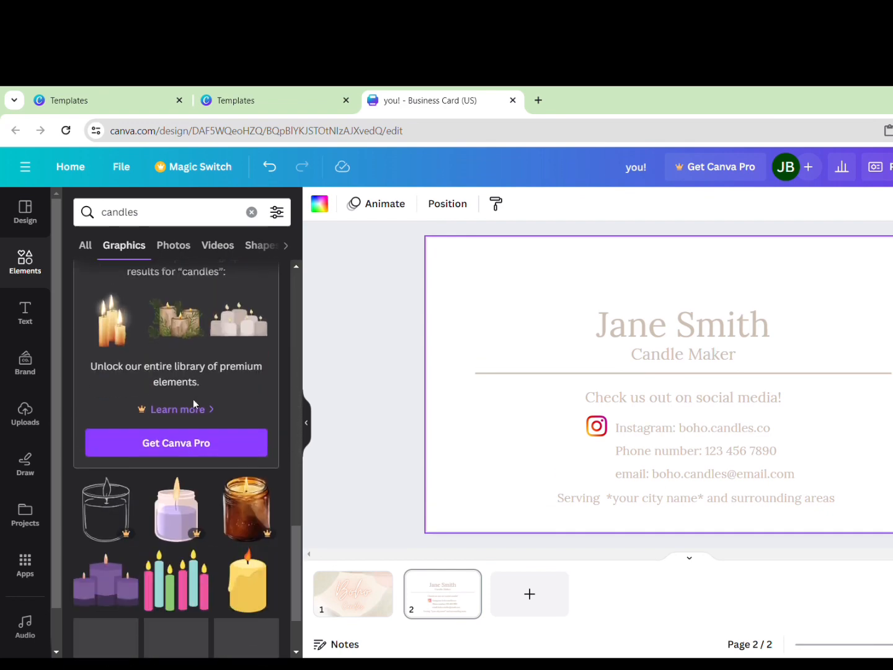
{"action": "scroll", "coordinate": [198, 405], "scroll_direction": "up", "scroll_amount": 2}
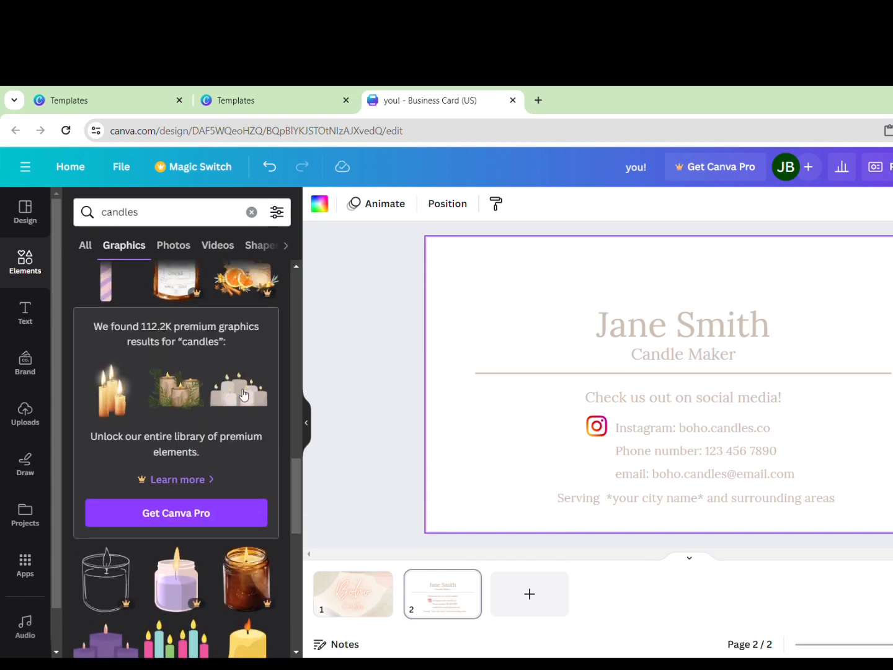
{"action": "left_click", "coordinate": [244, 396]}
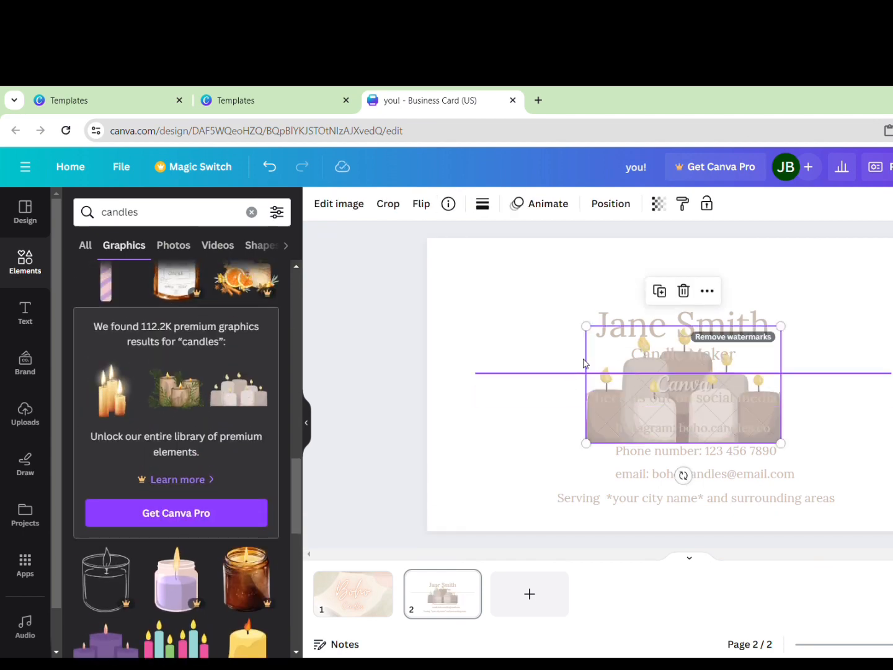
{"action": "left_click_drag", "start_coordinate": [585, 363], "coordinate": [462, 297]}
{"action": "key", "text": "Delete"}
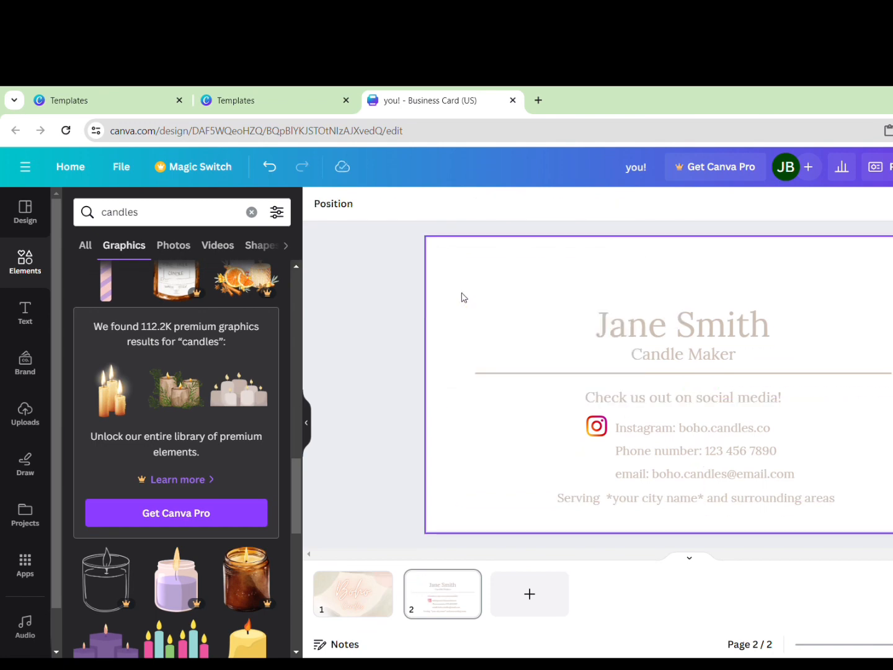
Place the pink candle illustration on the card's left and shorten the divider to clear it
{"action": "scroll", "coordinate": [225, 508], "scroll_direction": "up", "scroll_amount": 1}
{"action": "scroll", "coordinate": [225, 509], "scroll_direction": "down", "scroll_amount": 4}
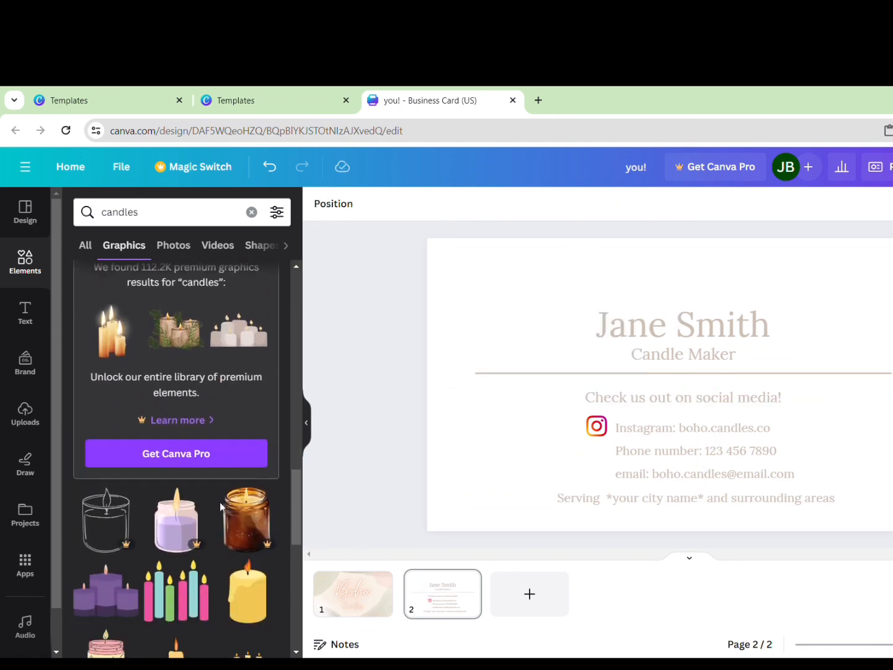
{"action": "scroll", "coordinate": [225, 507], "scroll_direction": "down", "scroll_amount": 1}
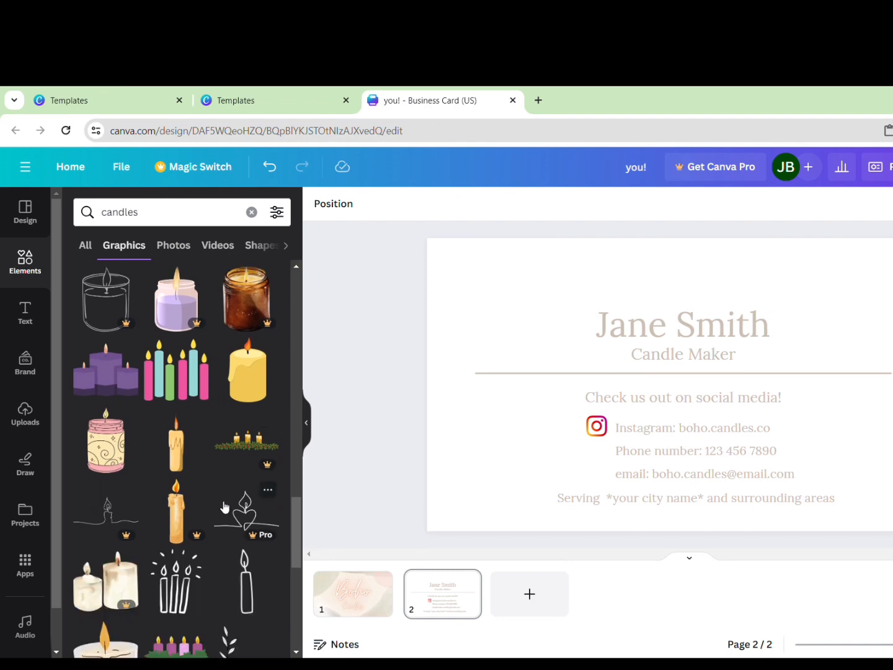
{"action": "scroll", "coordinate": [224, 507], "scroll_direction": "up", "scroll_amount": 10}
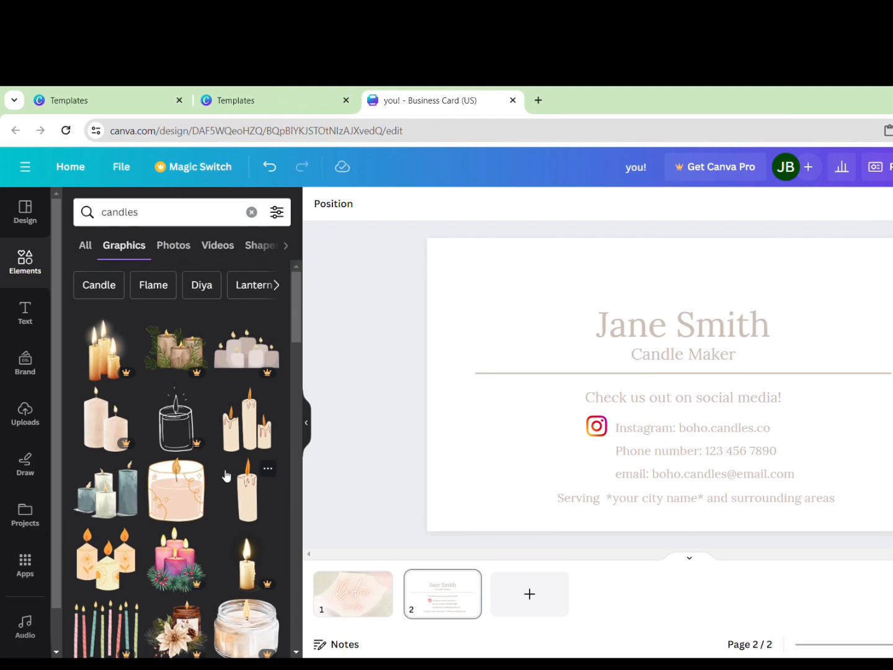
{"action": "left_click_drag", "start_coordinate": [187, 496], "coordinate": [511, 429]}
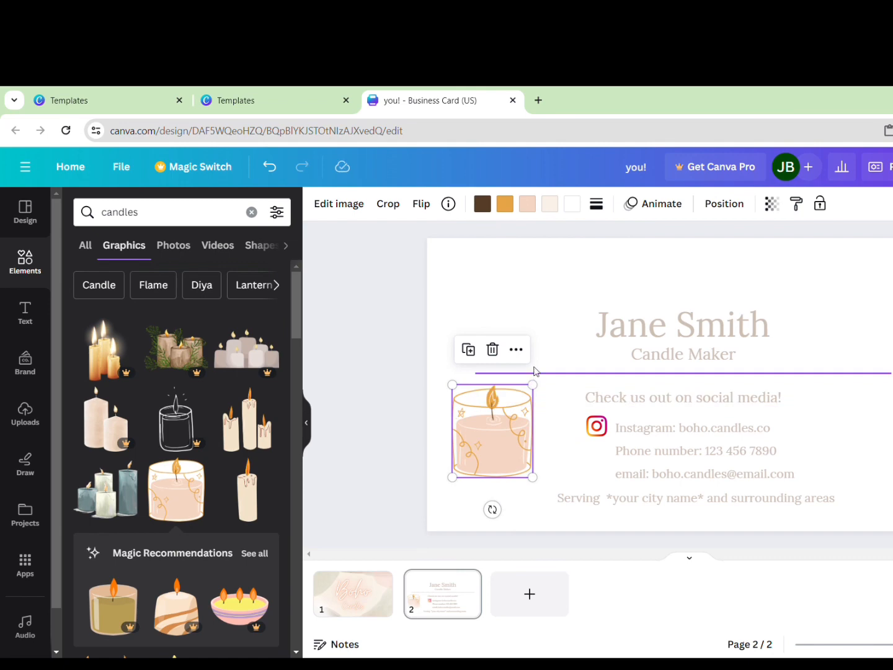
{"action": "left_click", "coordinate": [531, 374]}
{"action": "left_click_drag", "start_coordinate": [476, 372], "coordinate": [510, 374]}
{"action": "left_click_drag", "start_coordinate": [489, 427], "coordinate": [494, 427]}
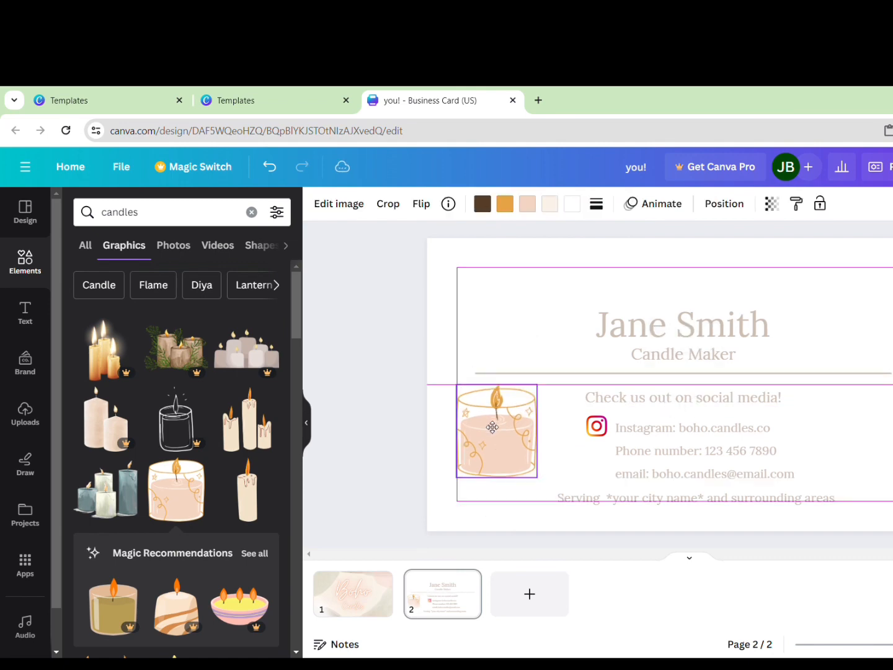
{"action": "left_click", "coordinate": [360, 322]}
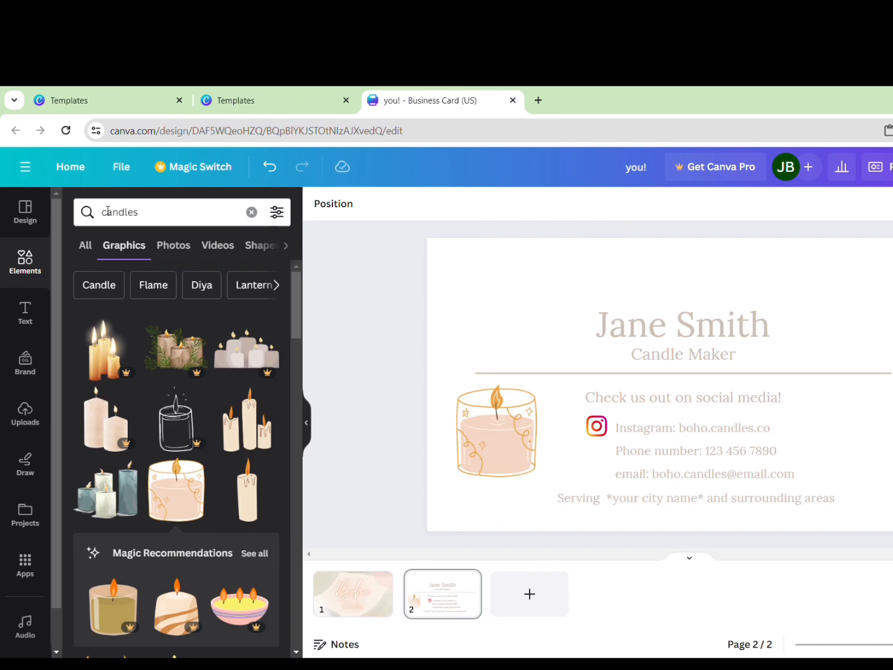
Search graphics for 'boho arch' and add the brown, pink and orange rainbow arch
{"action": "left_click", "coordinate": [154, 220]}
{"action": "type", "text": "b"}
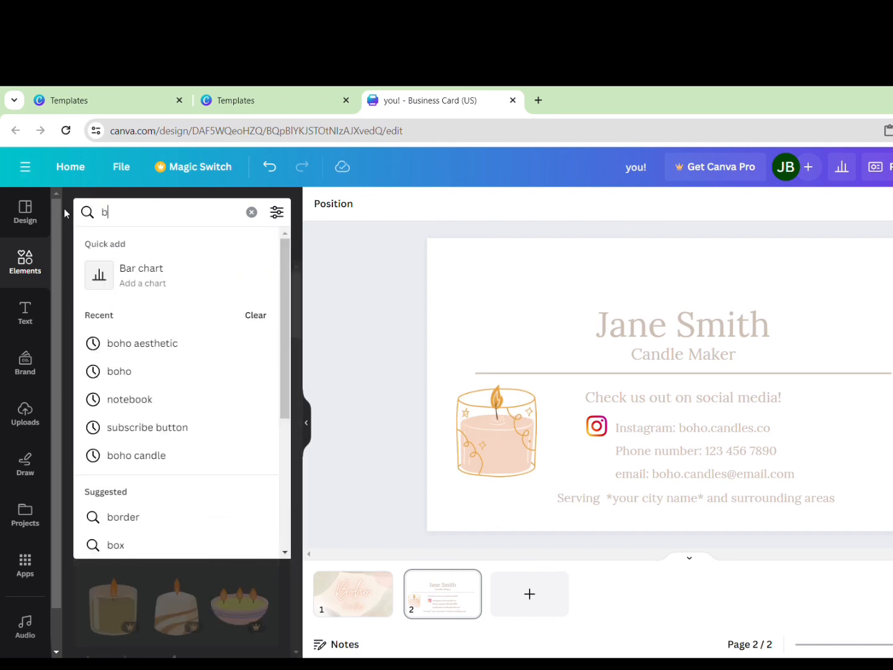
{"action": "type", "text": "oho arch"}
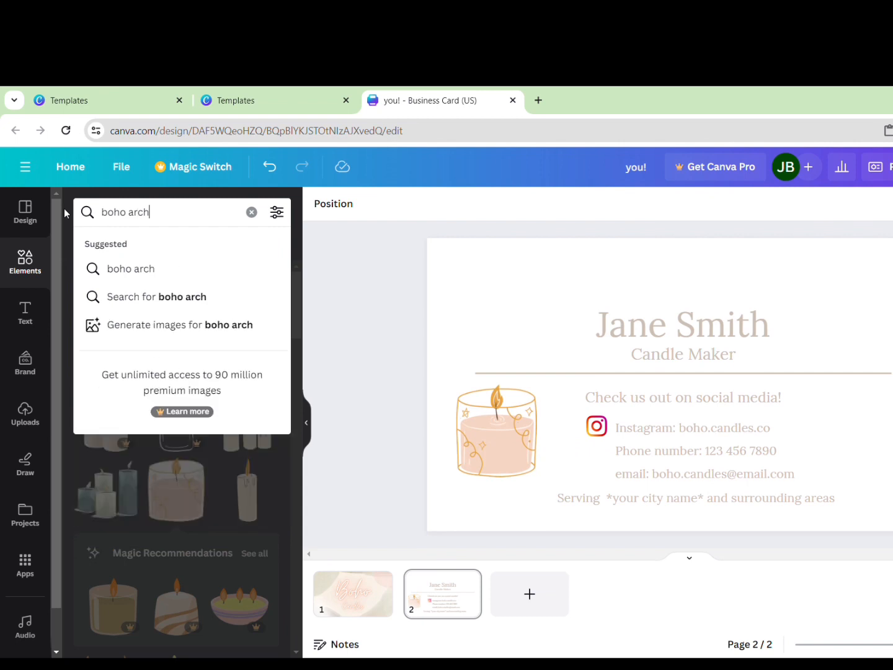
{"action": "key", "text": "Return"}
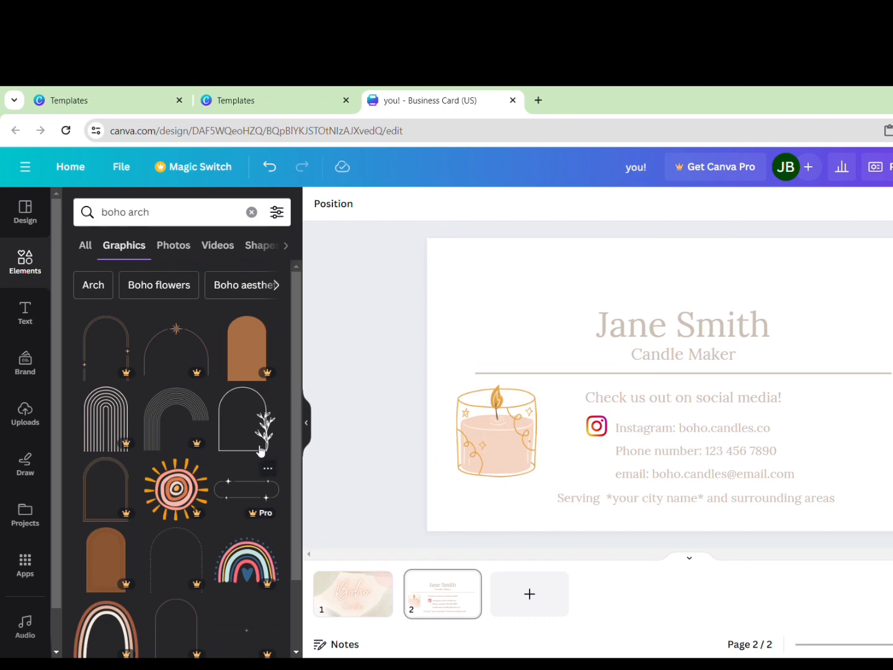
{"action": "scroll", "coordinate": [259, 447], "scroll_direction": "down", "scroll_amount": 3}
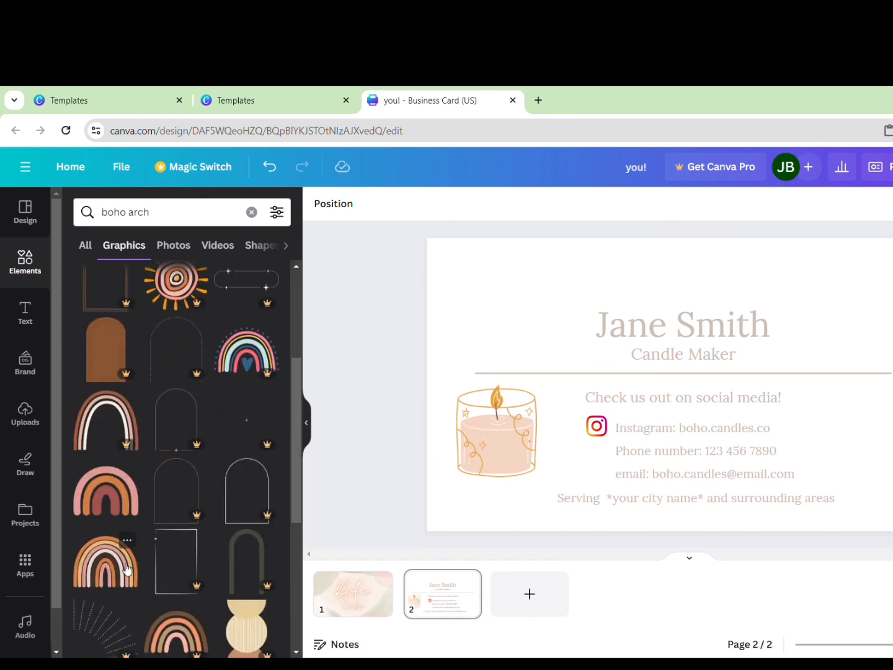
{"action": "scroll", "coordinate": [122, 558], "scroll_direction": "down", "scroll_amount": 3}
{"action": "scroll", "coordinate": [123, 472], "scroll_direction": "up", "scroll_amount": 6}
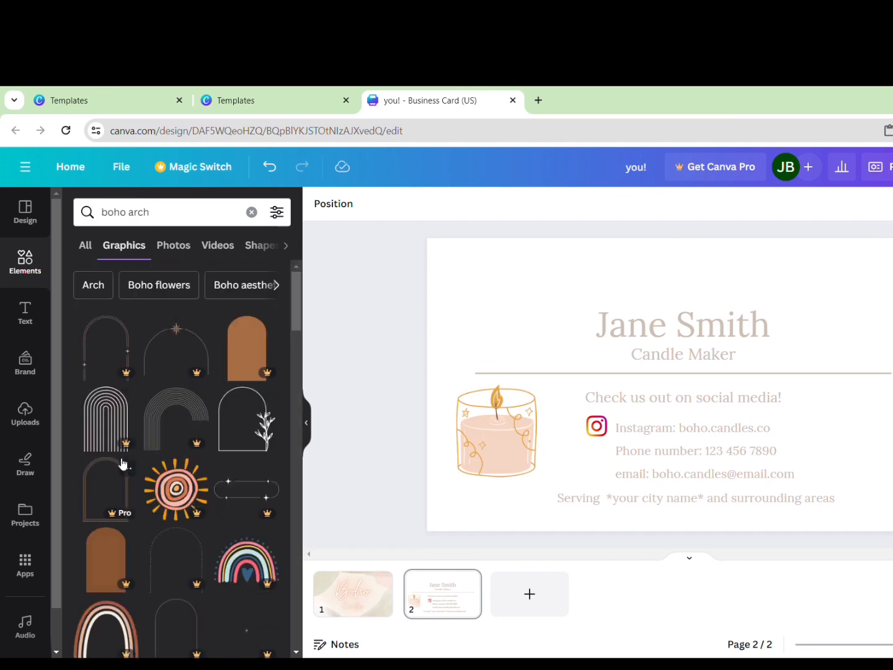
{"action": "scroll", "coordinate": [122, 463], "scroll_direction": "down", "scroll_amount": 4}
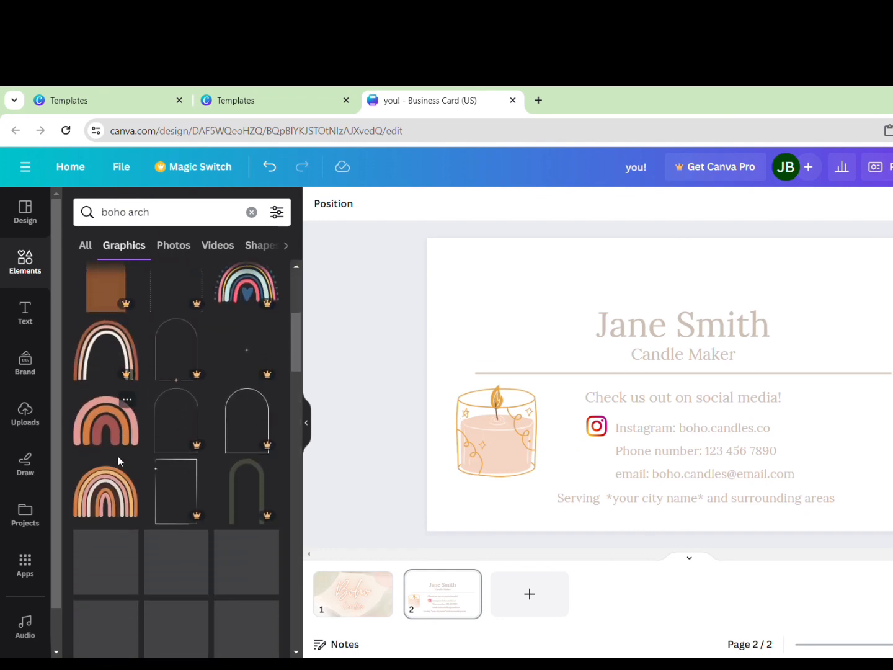
{"action": "left_click", "coordinate": [107, 490]}
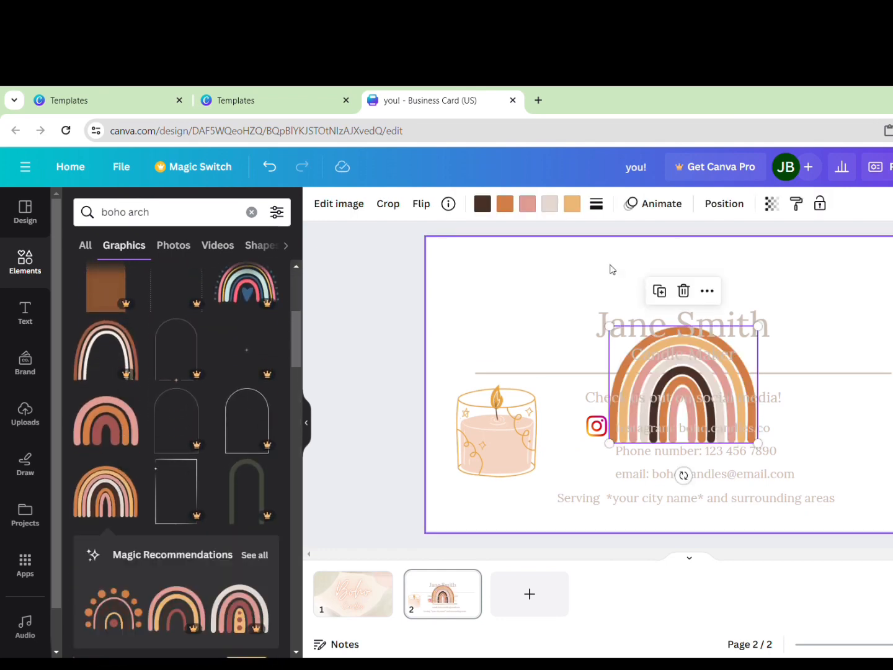
Shrink the rainbow, turn it upside down, and tuck it into the top-left corner
{"action": "left_click_drag", "start_coordinate": [729, 389], "coordinate": [551, 314]}
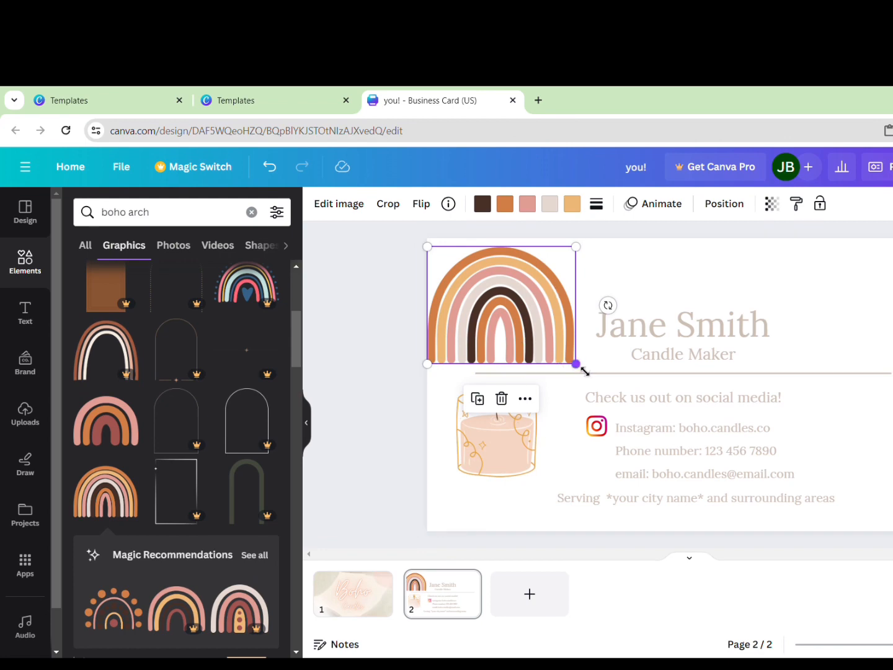
{"action": "left_click_drag", "start_coordinate": [579, 366], "coordinate": [557, 351]}
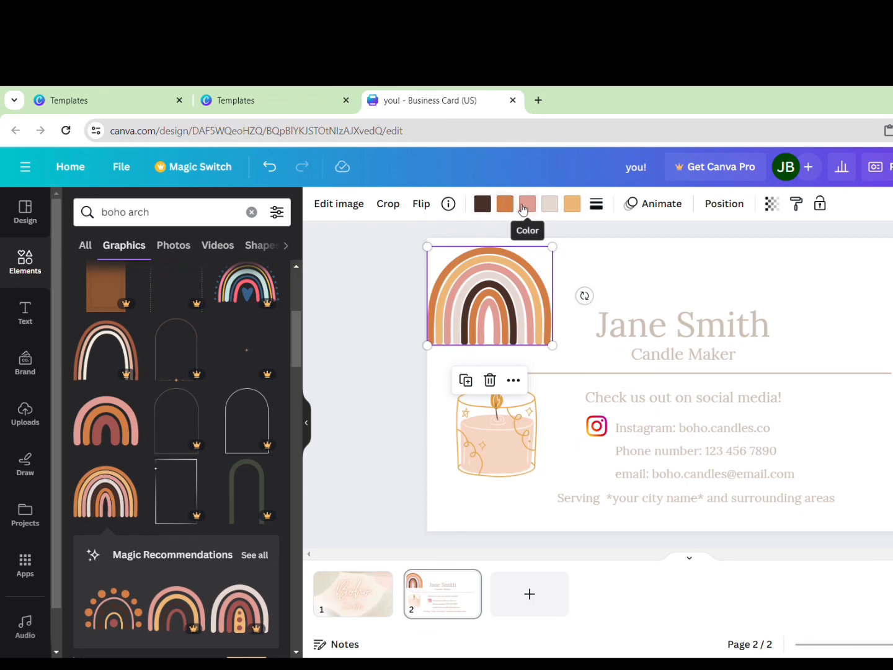
{"action": "left_click", "coordinate": [561, 309]}
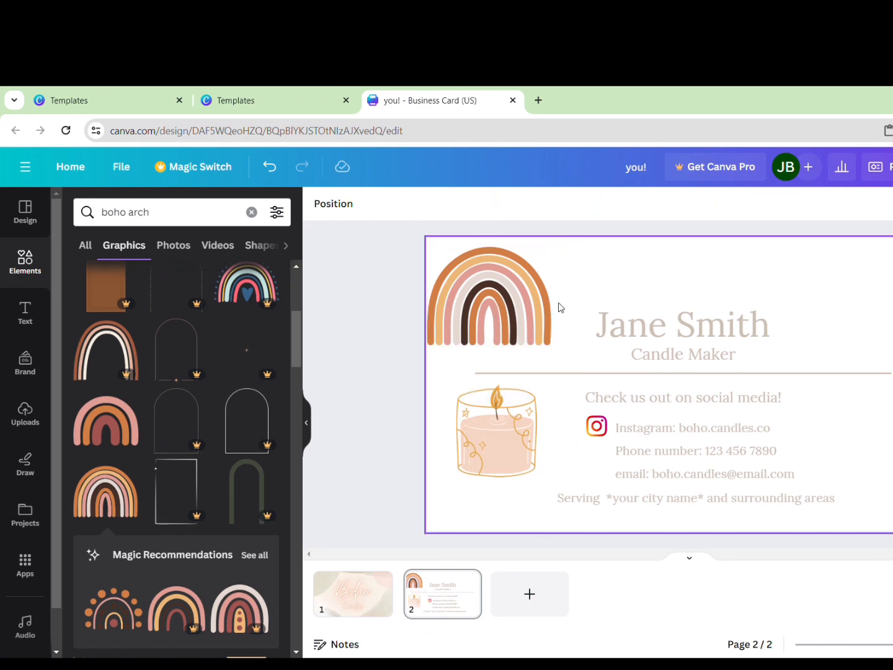
{"action": "left_click_drag", "start_coordinate": [530, 305], "coordinate": [542, 305]}
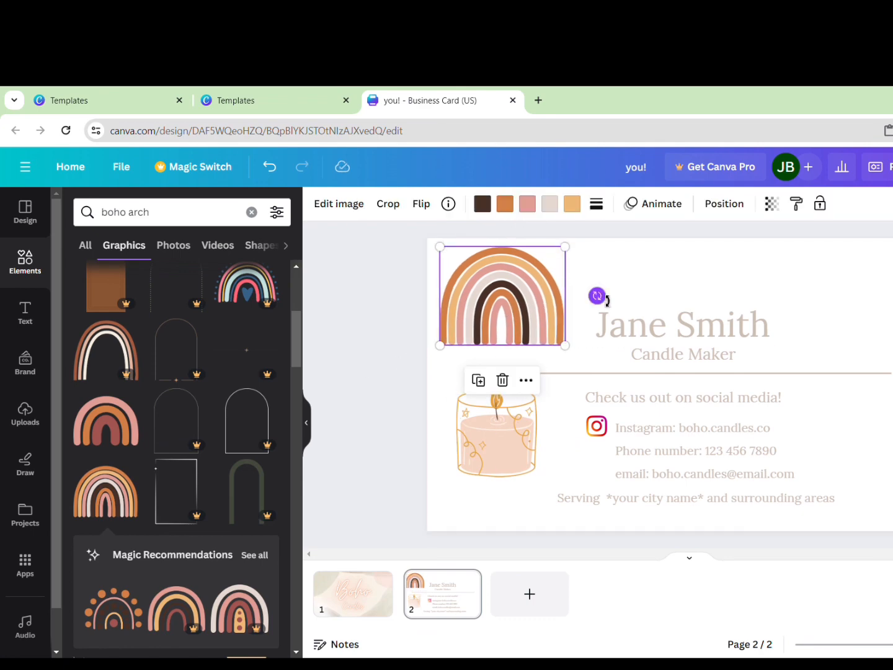
{"action": "left_click_drag", "start_coordinate": [607, 301], "coordinate": [376, 310]}
{"action": "left_click_drag", "start_coordinate": [448, 355], "coordinate": [442, 352]}
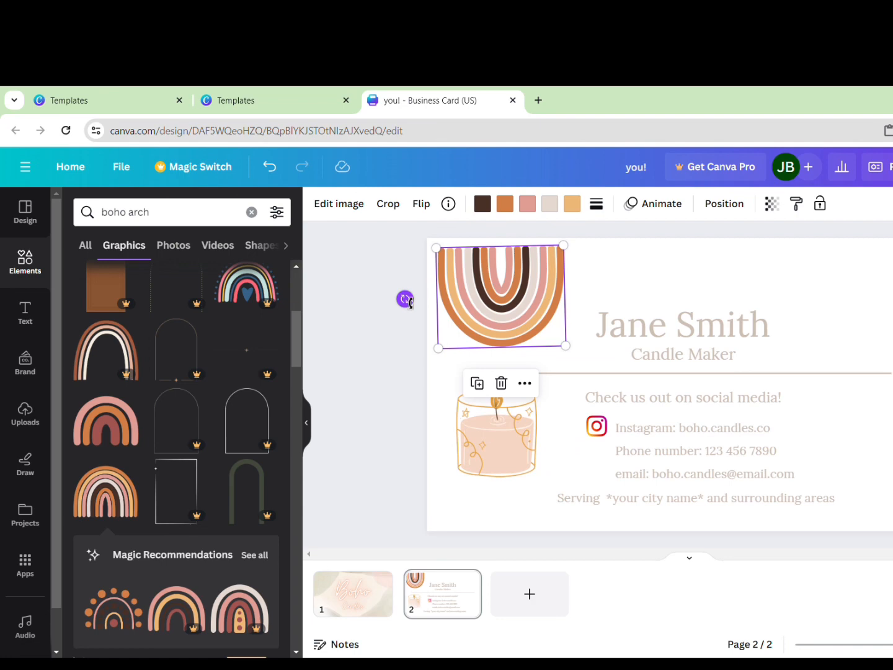
{"action": "left_click_drag", "start_coordinate": [407, 300], "coordinate": [405, 295]}
{"action": "left_click_drag", "start_coordinate": [499, 307], "coordinate": [491, 298]}
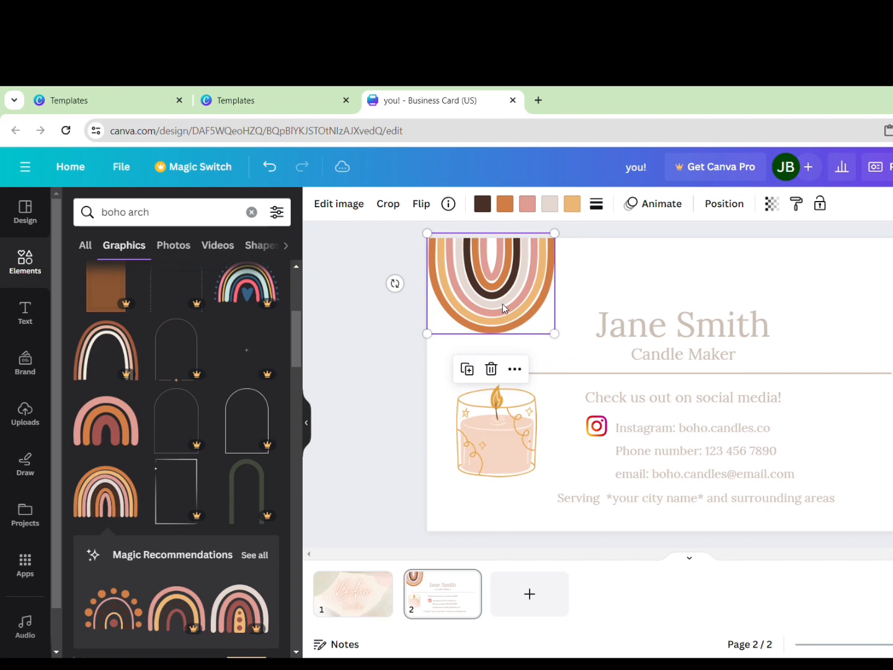
Duplicate the rainbow and set the copy sideways, partly off the right edge
{"action": "left_click", "coordinate": [468, 370]}
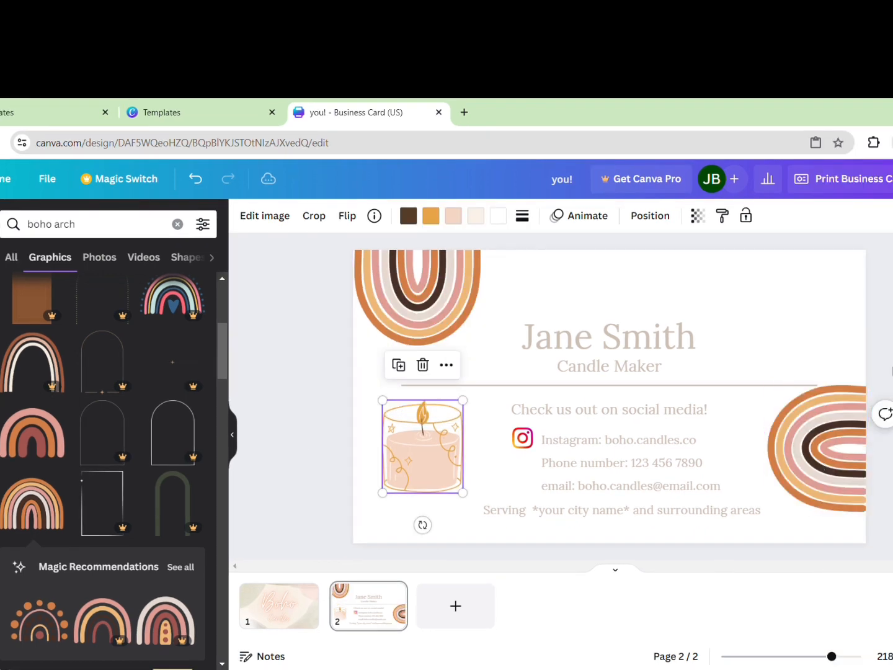
{"action": "left_click_drag", "start_coordinate": [865, 413], "coordinate": [863, 422]}
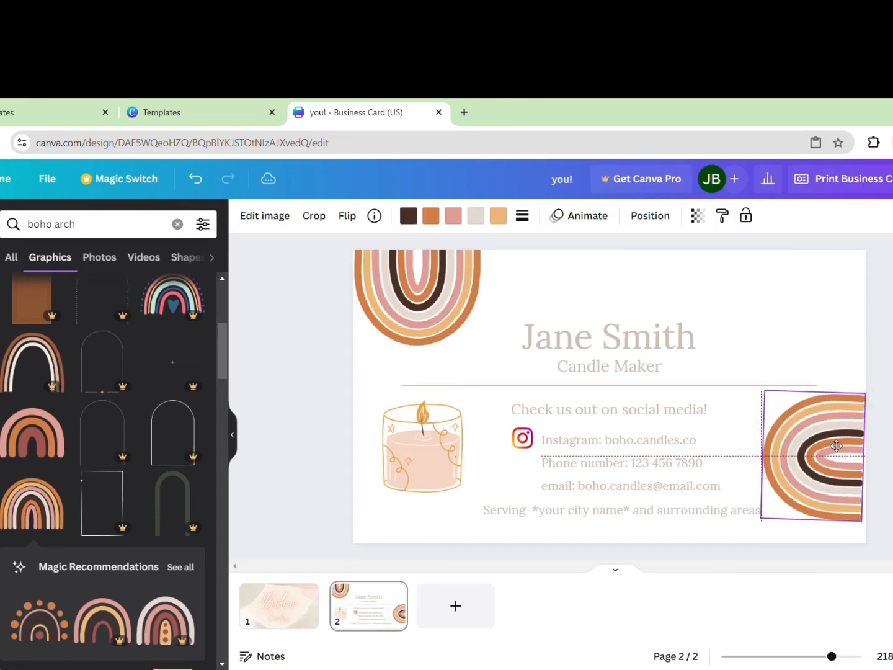
{"action": "left_click_drag", "start_coordinate": [839, 480], "coordinate": [808, 479]}
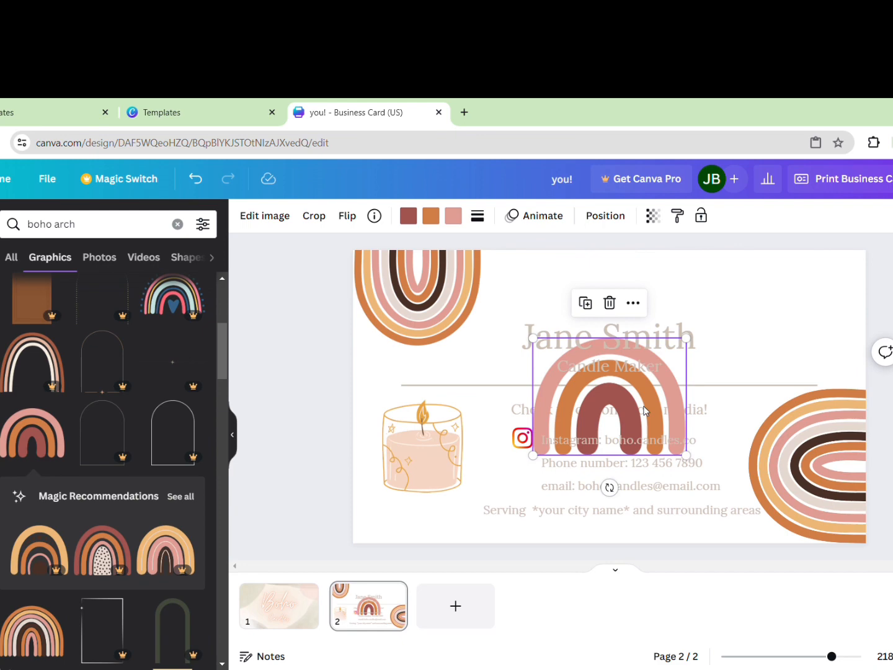
Add another arch, shrink it, and tilt it into the top-right corner
{"action": "left_click_drag", "start_coordinate": [627, 419], "coordinate": [789, 298]}
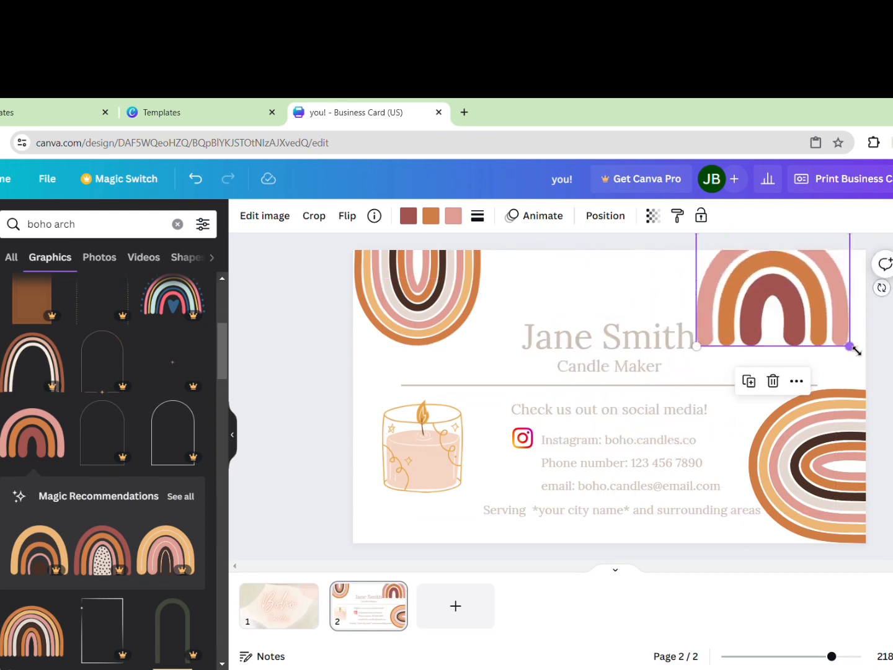
{"action": "left_click_drag", "start_coordinate": [854, 350], "coordinate": [800, 322]}
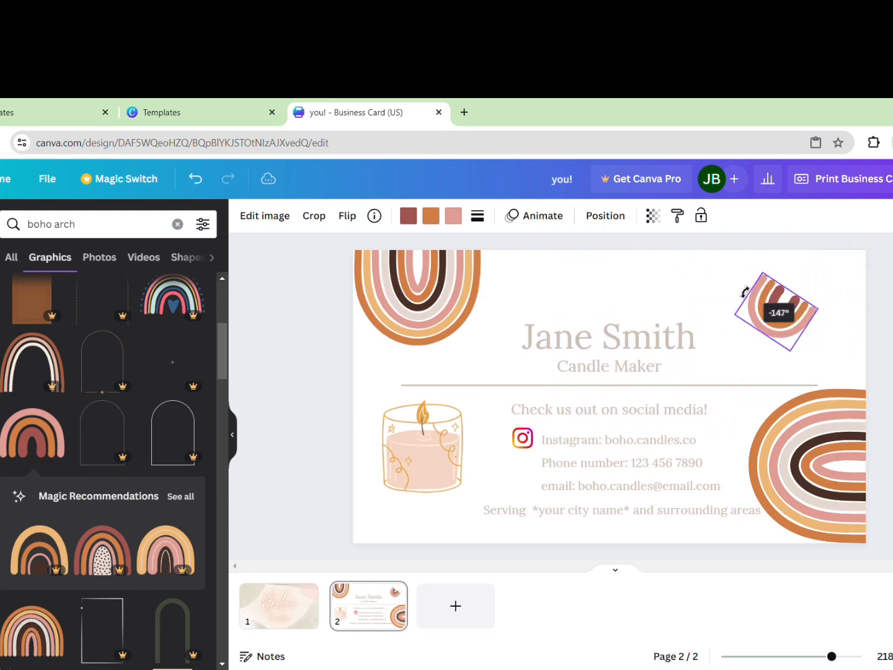
{"action": "left_click_drag", "start_coordinate": [744, 293], "coordinate": [852, 279]}
{"action": "left_click", "coordinate": [321, 222]}
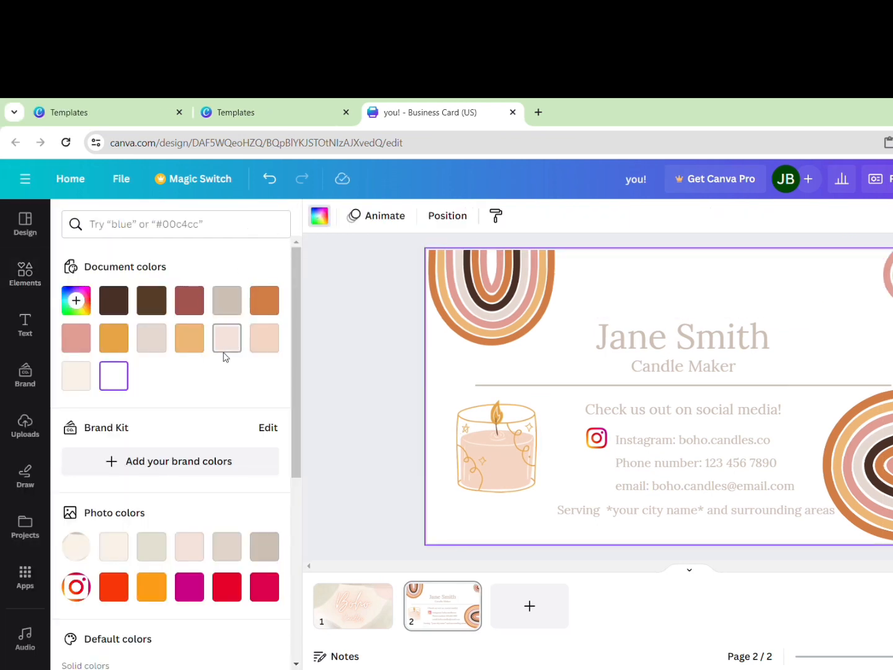
Compare pink, cream, white, orange and dark brown card-back backgrounds against the front, settling on cream
{"action": "left_click", "coordinate": [224, 350]}
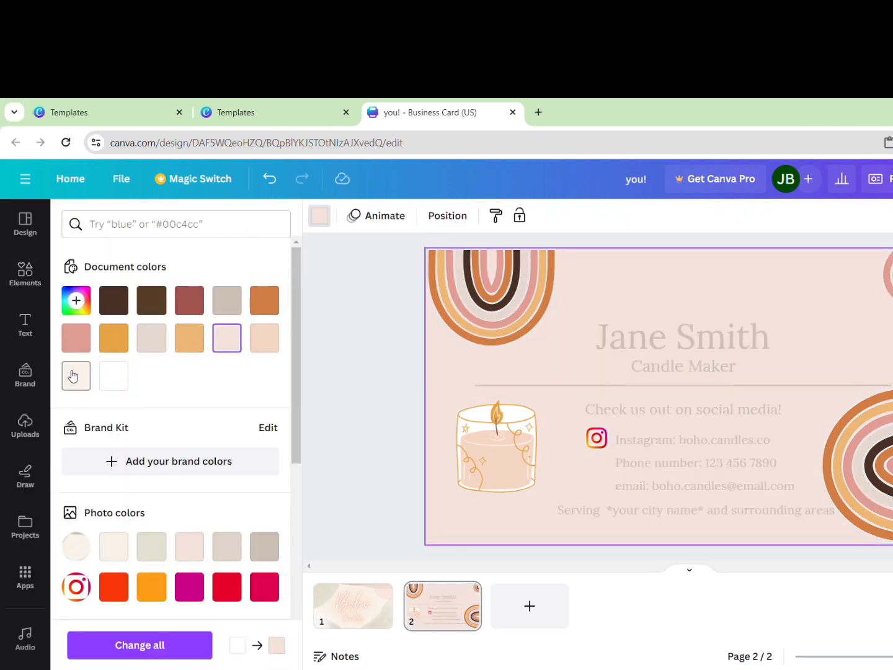
{"action": "left_click", "coordinate": [73, 376]}
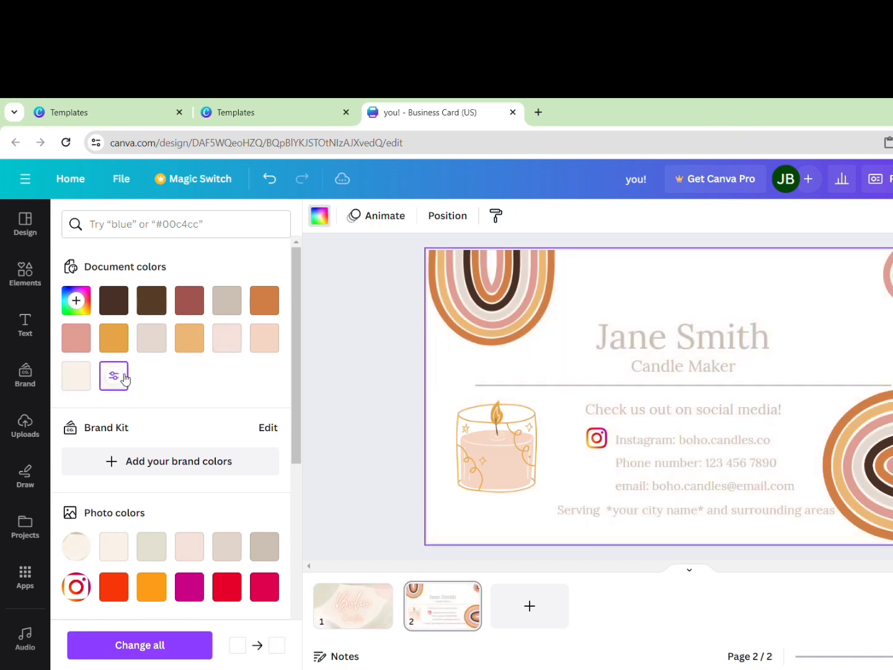
{"action": "left_click", "coordinate": [125, 377]}
{"action": "left_click", "coordinate": [114, 340]}
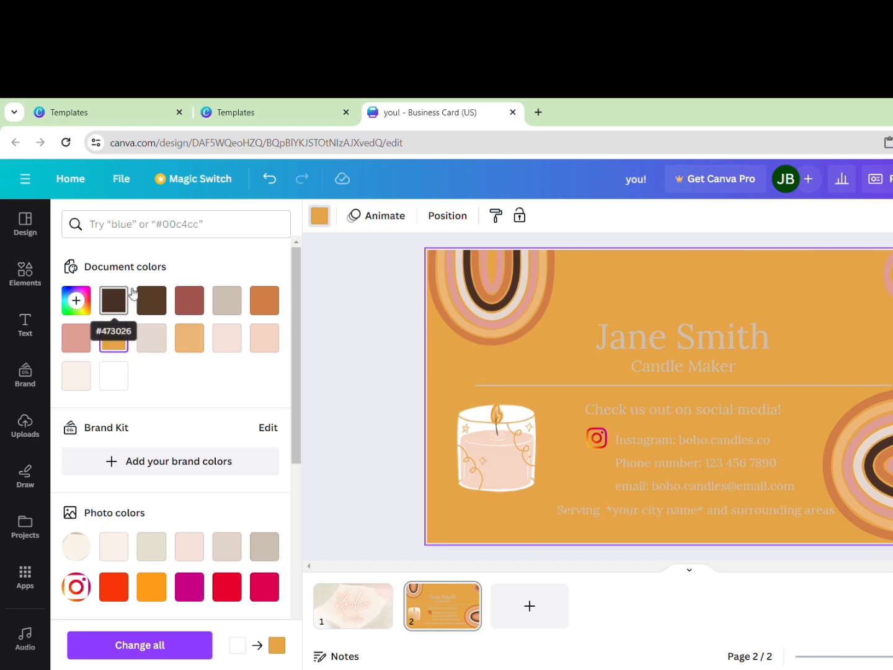
{"action": "left_click", "coordinate": [115, 302]}
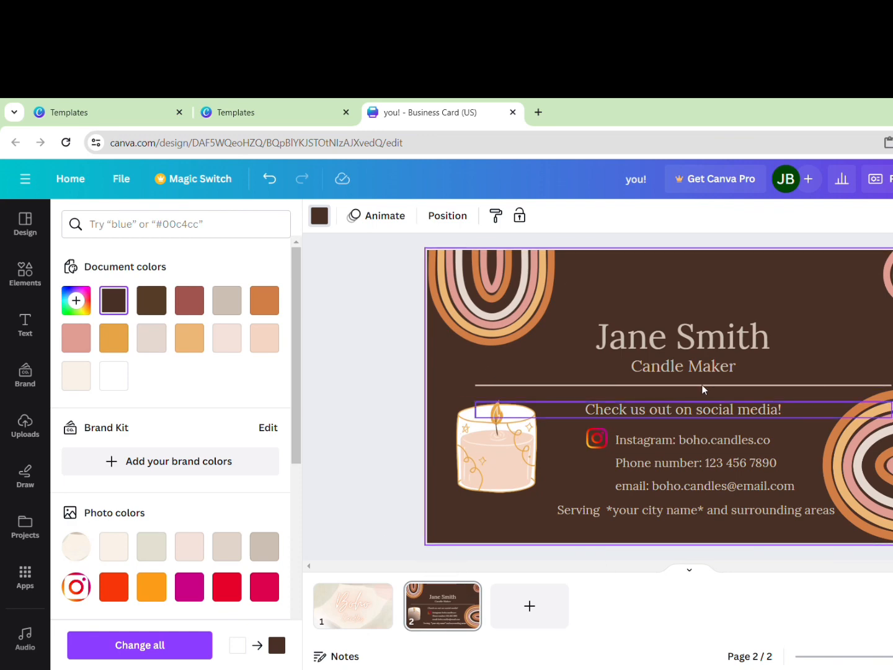
{"action": "left_click", "coordinate": [385, 610]}
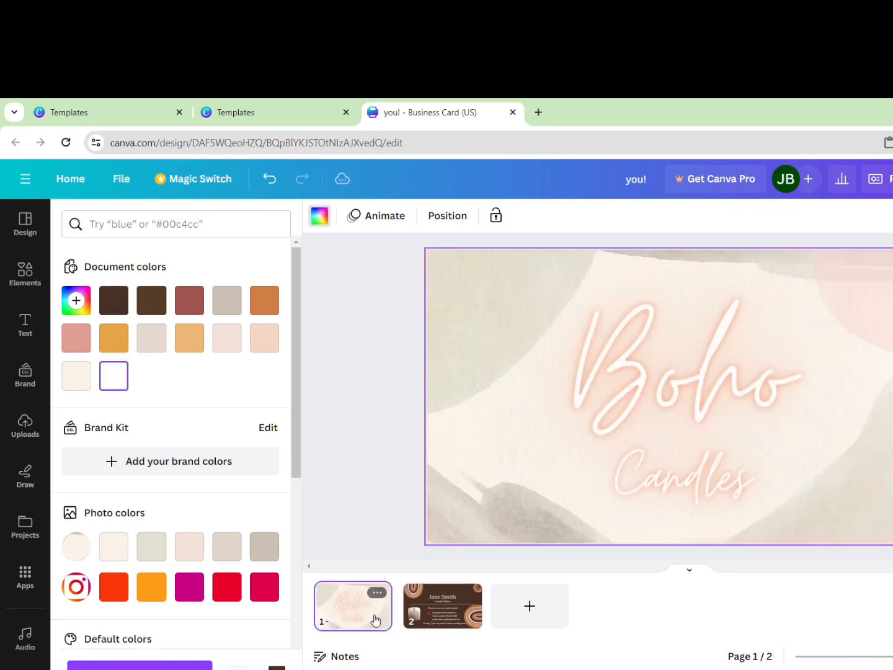
{"action": "left_click", "coordinate": [460, 604]}
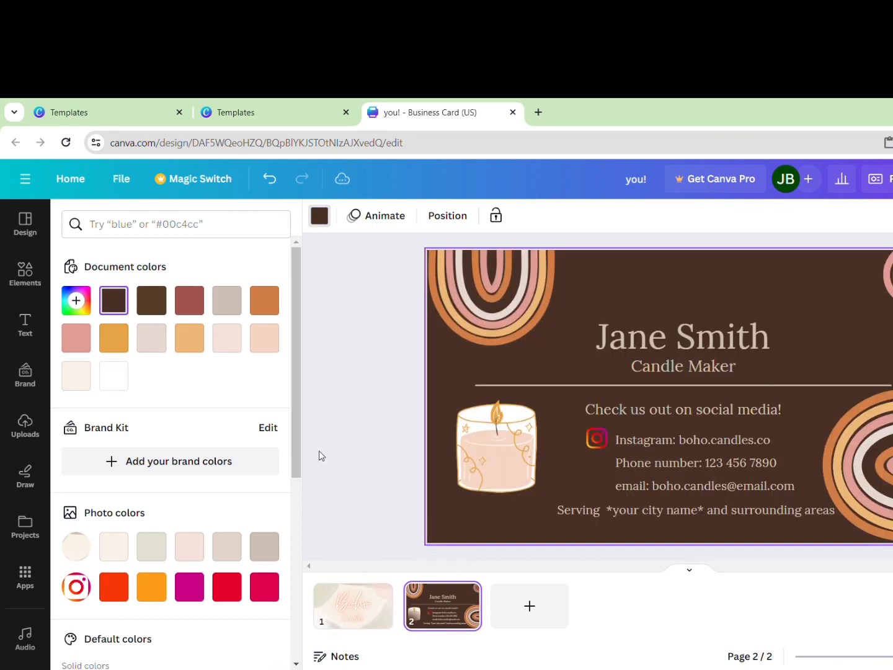
{"action": "left_click", "coordinate": [114, 374]}
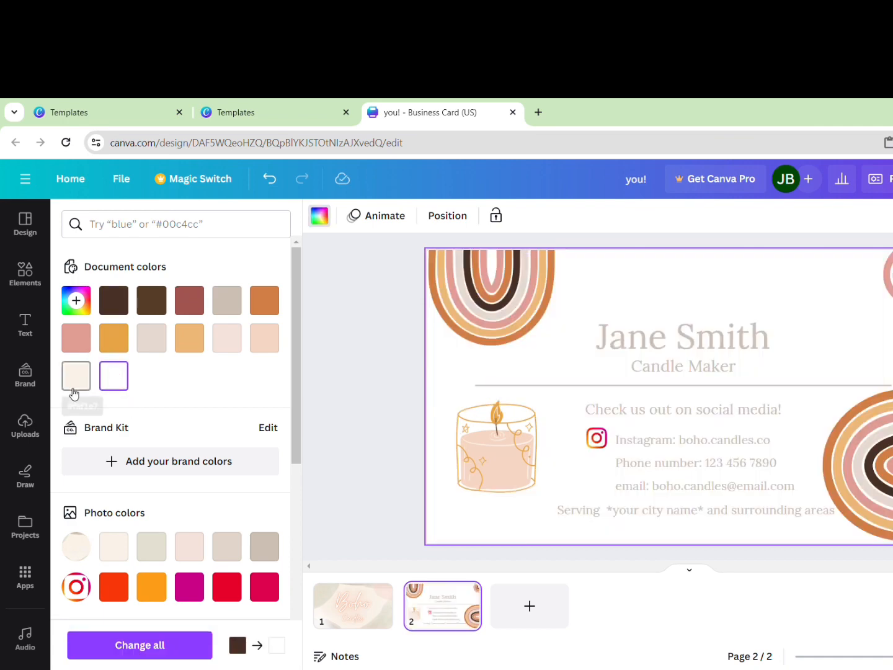
{"action": "left_click", "coordinate": [79, 375]}
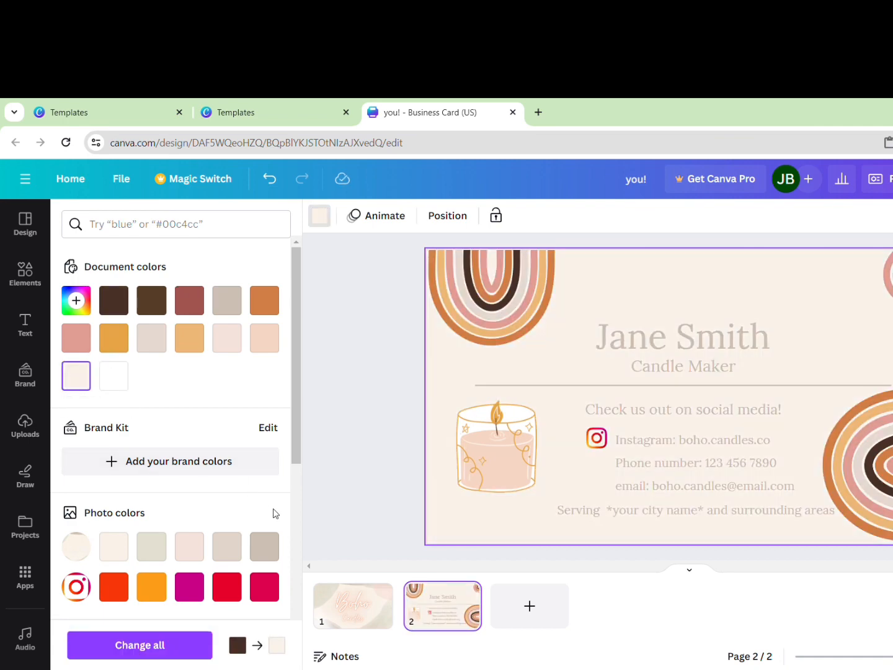
{"action": "left_click", "coordinate": [327, 620]}
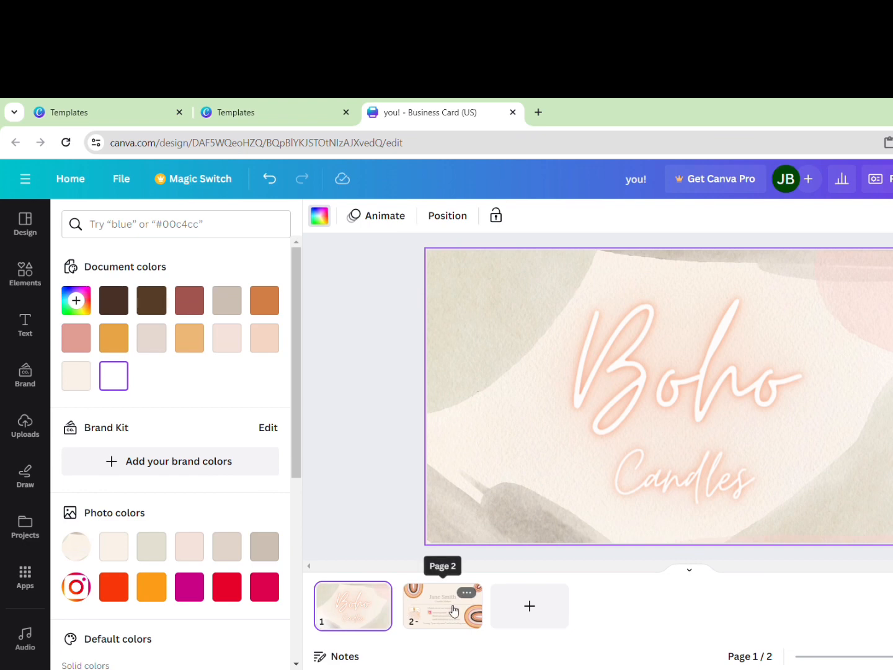
{"action": "left_click", "coordinate": [450, 611]}
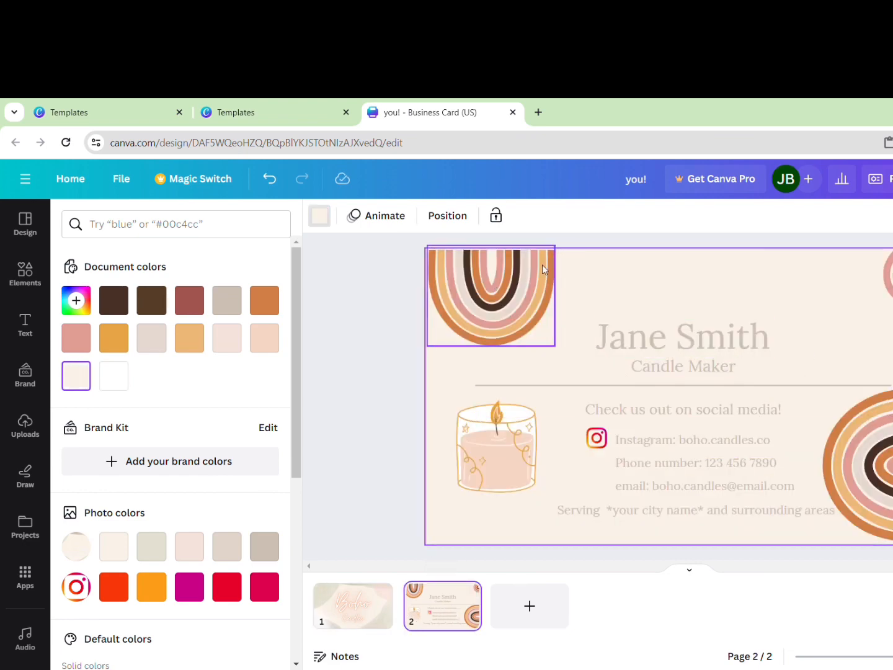
Recolour the dark brown band of both rainbow arches to light orange #edb777
{"action": "left_click", "coordinate": [476, 301]}
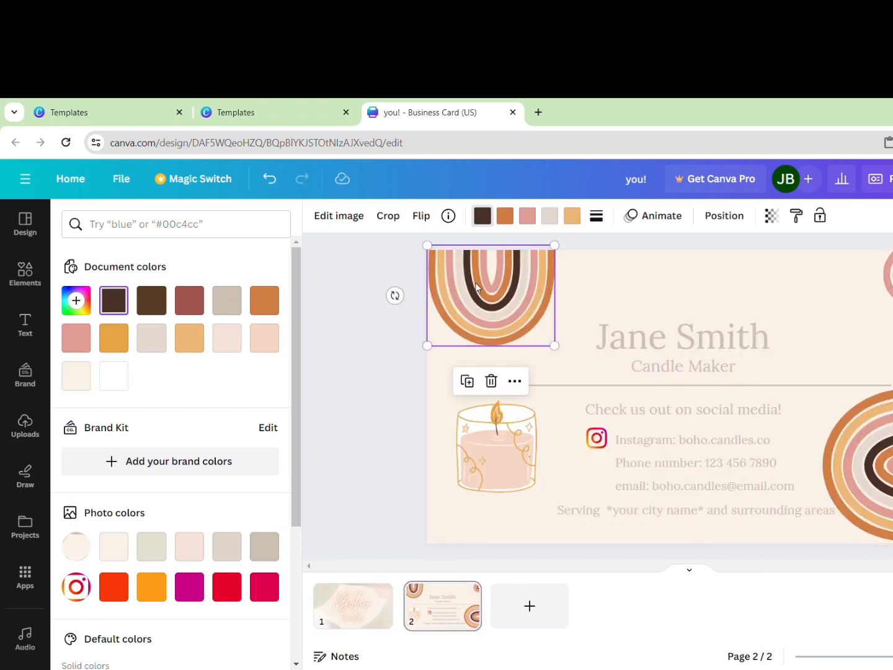
{"action": "left_click", "coordinate": [188, 342]}
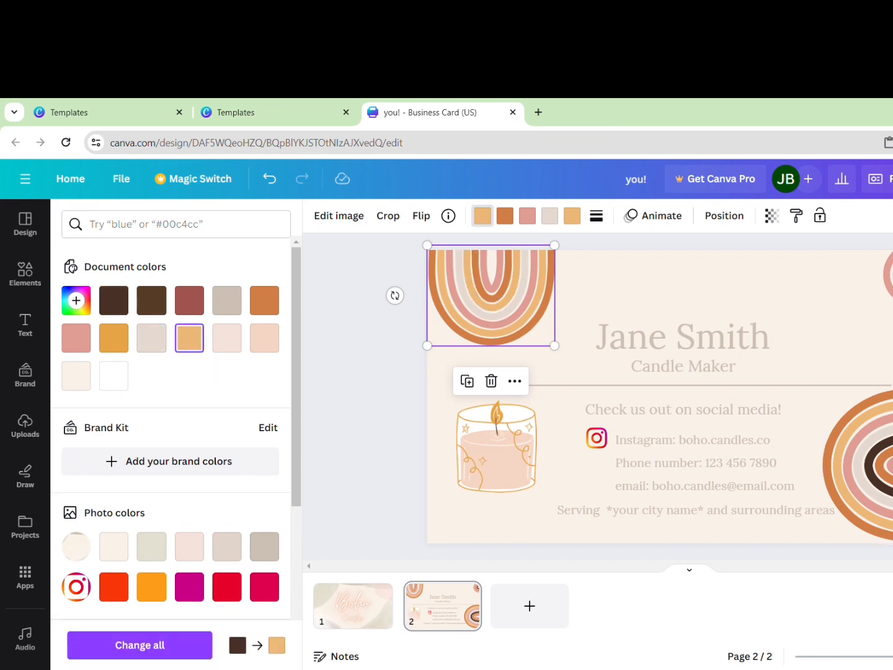
{"action": "left_click", "coordinate": [859, 465]}
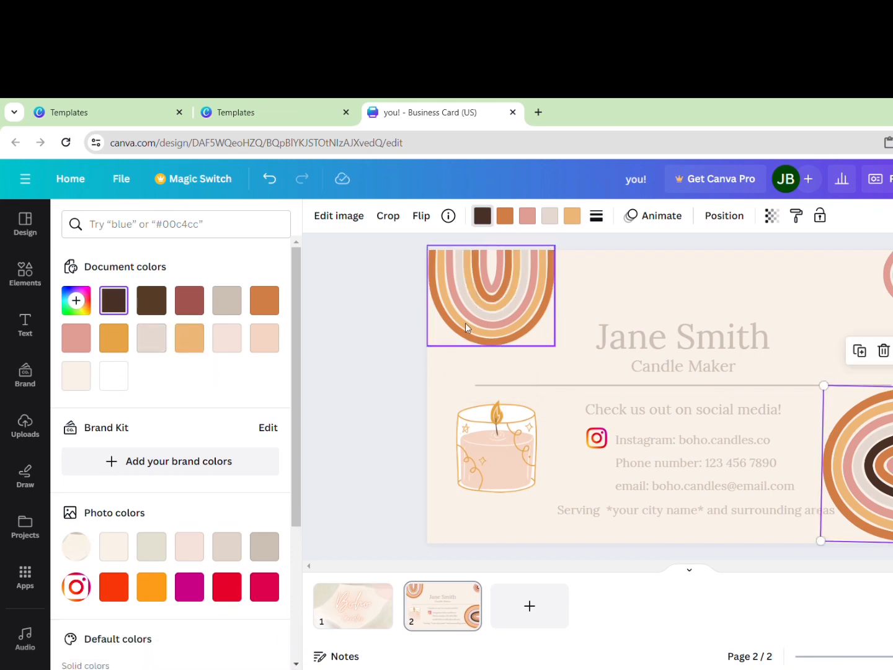
{"action": "left_click", "coordinate": [188, 348]}
{"action": "left_click", "coordinate": [799, 453]}
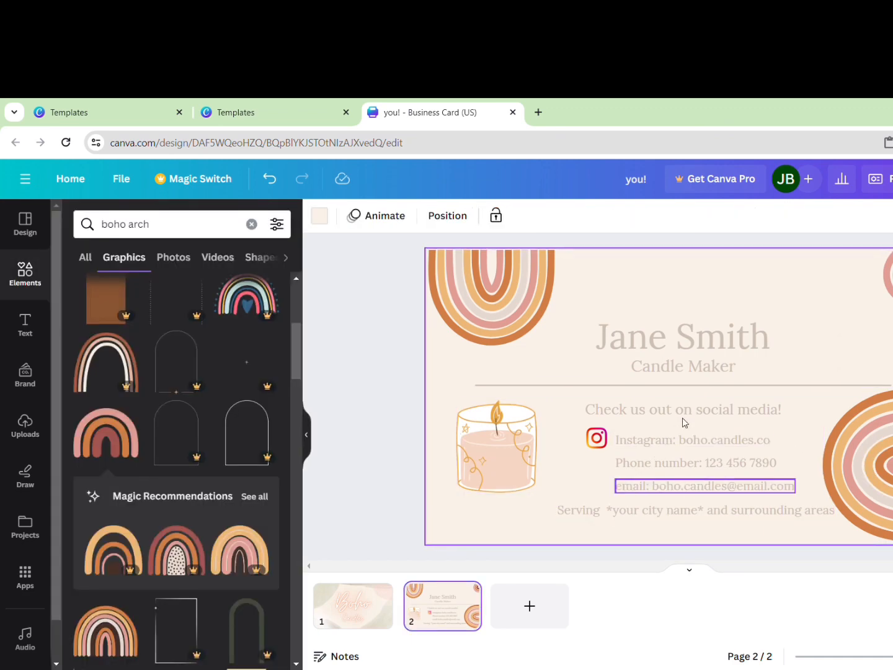
{"action": "left_click", "coordinate": [880, 182]}
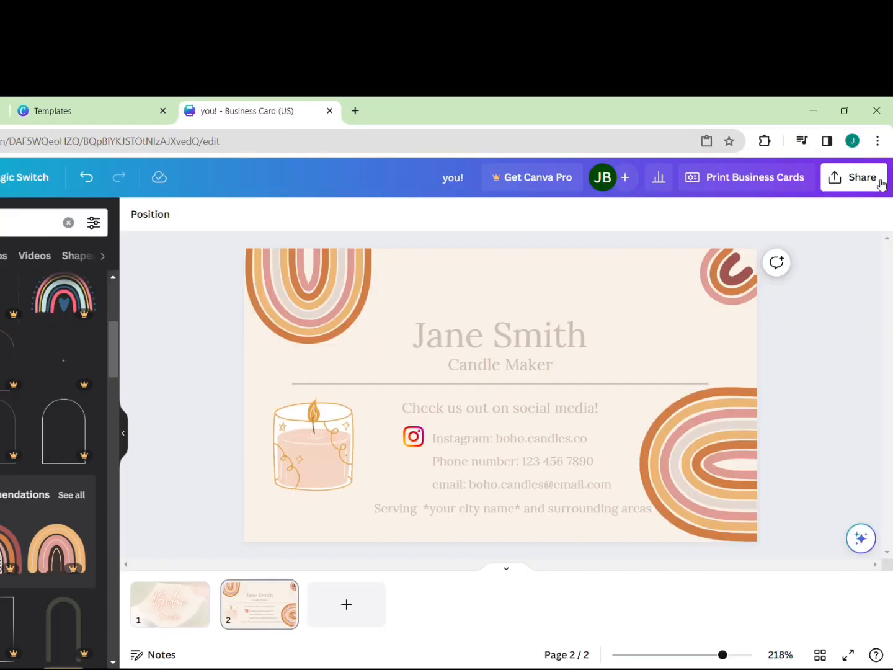
Open Print with Canva from the Share menu and browse the printable products back up to Business Cards
{"action": "left_click", "coordinate": [881, 183]}
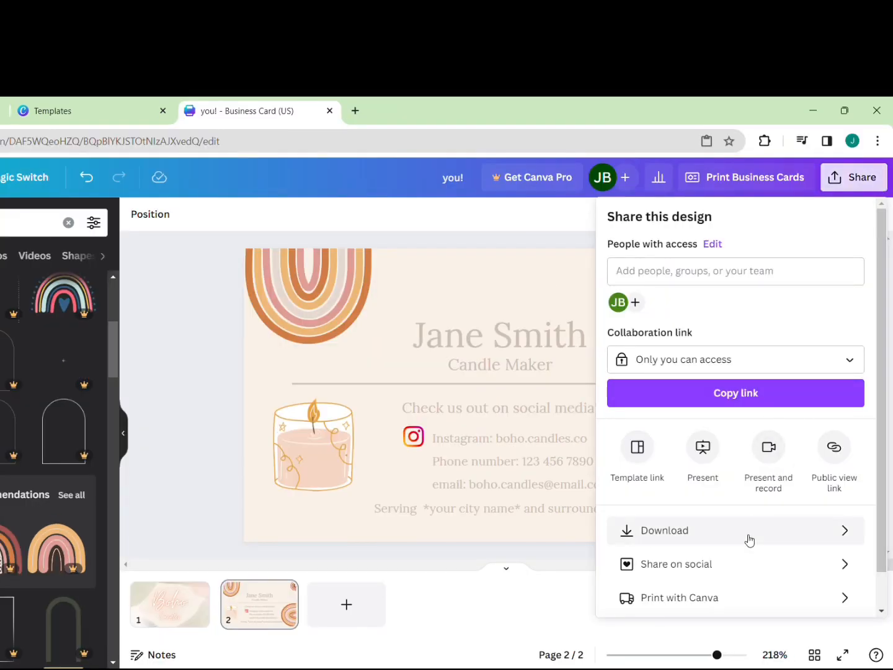
{"action": "scroll", "coordinate": [748, 539], "scroll_direction": "down", "scroll_amount": 1}
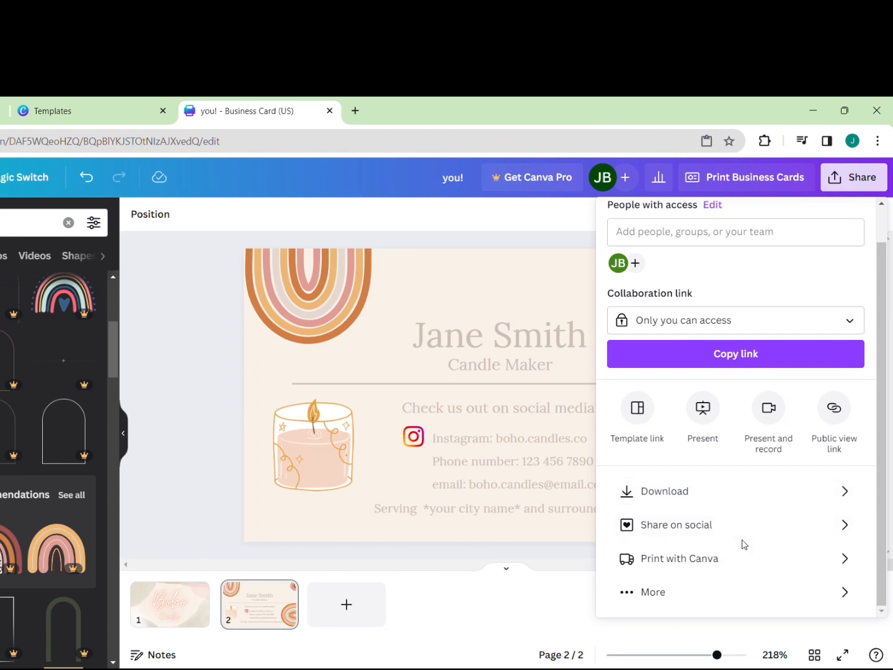
{"action": "left_click", "coordinate": [842, 564]}
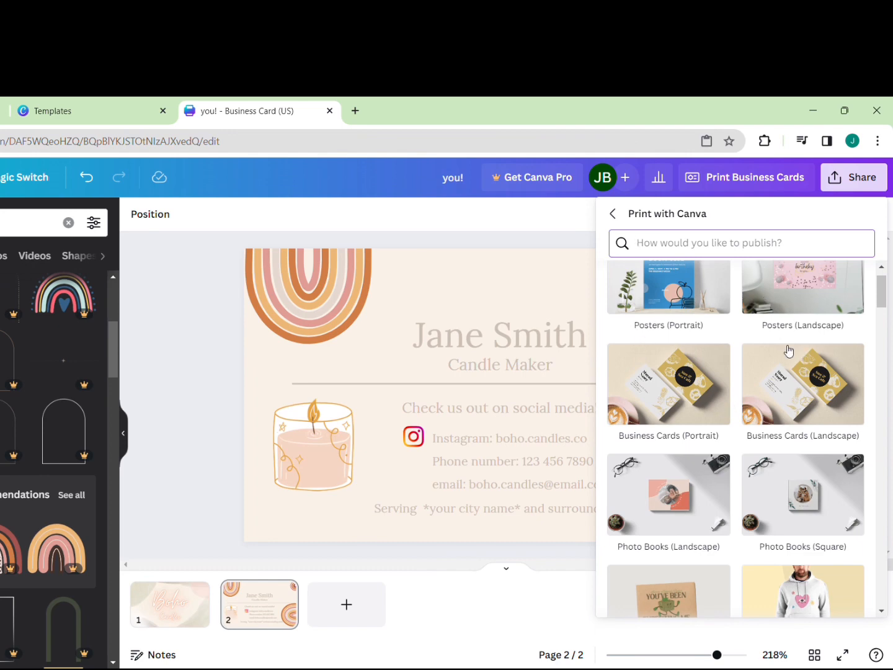
{"action": "scroll", "coordinate": [628, 543], "scroll_direction": "down", "scroll_amount": 3}
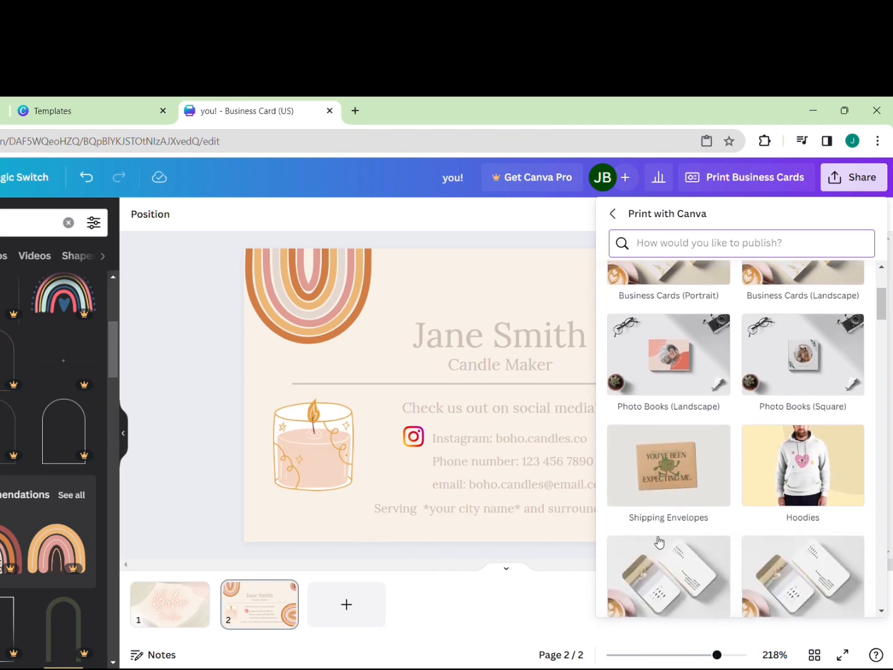
{"action": "scroll", "coordinate": [704, 438], "scroll_direction": "down", "scroll_amount": 9}
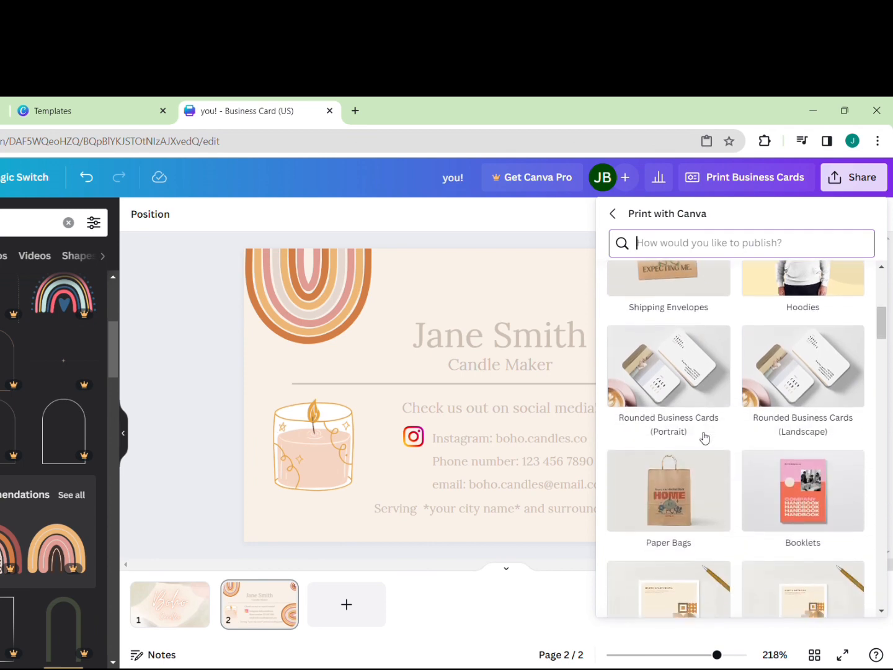
{"action": "scroll", "coordinate": [704, 438], "scroll_direction": "down", "scroll_amount": 9}
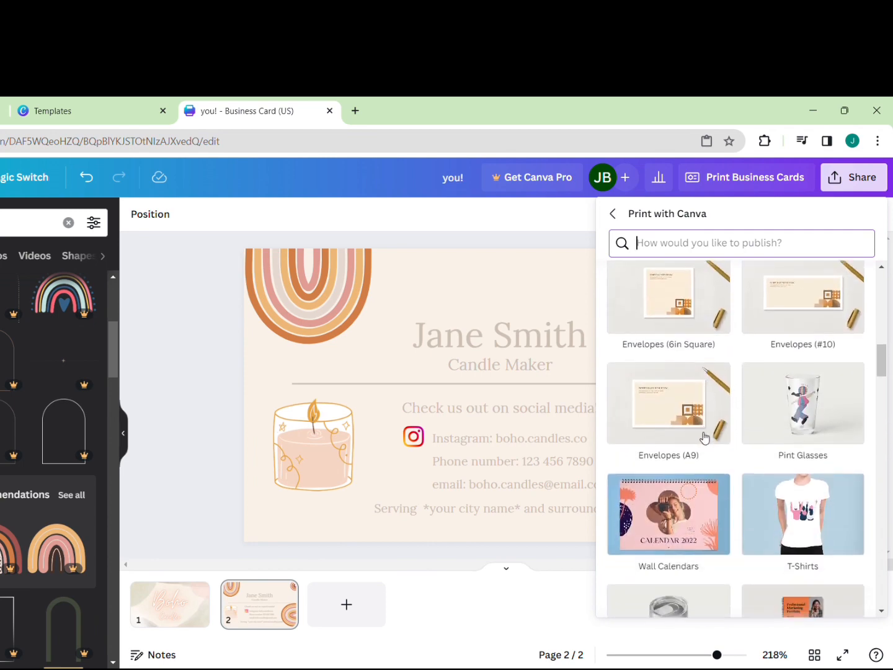
{"action": "scroll", "coordinate": [704, 438], "scroll_direction": "up", "scroll_amount": 18}
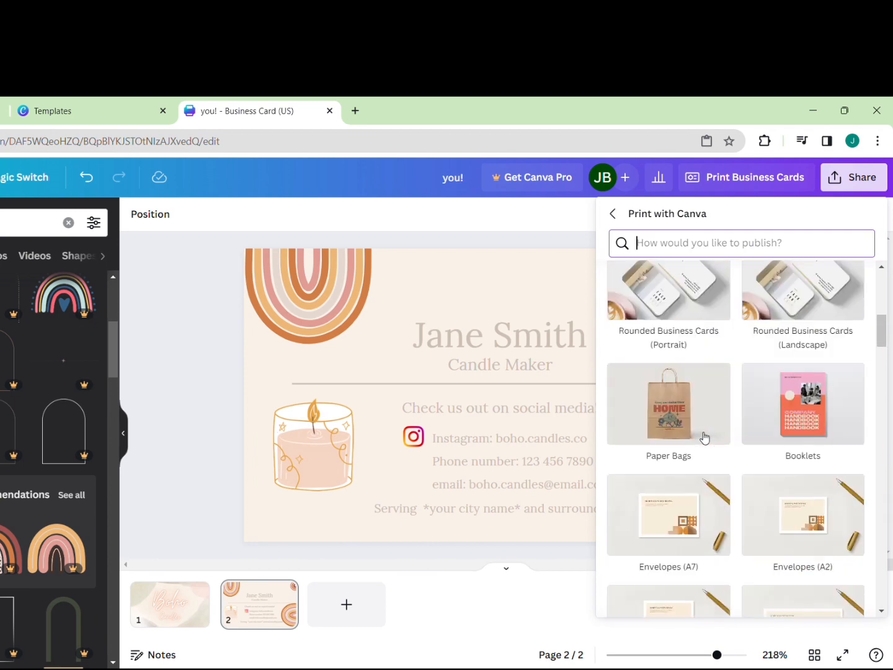
{"action": "scroll", "coordinate": [704, 438], "scroll_direction": "up", "scroll_amount": 5}
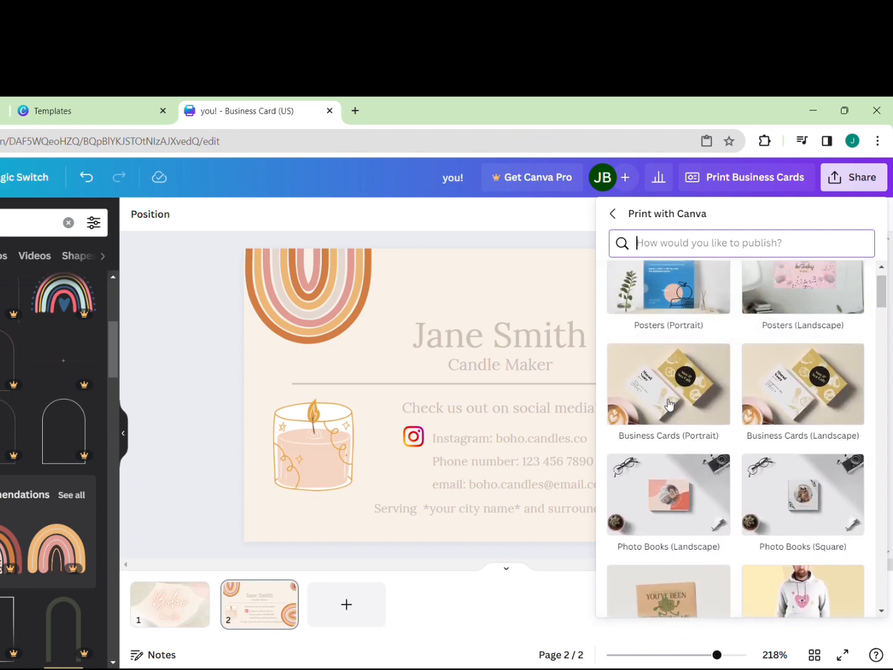
Choose Business Cards (Landscape) with Premium paper and a Matte finish
{"action": "left_click", "coordinate": [813, 391]}
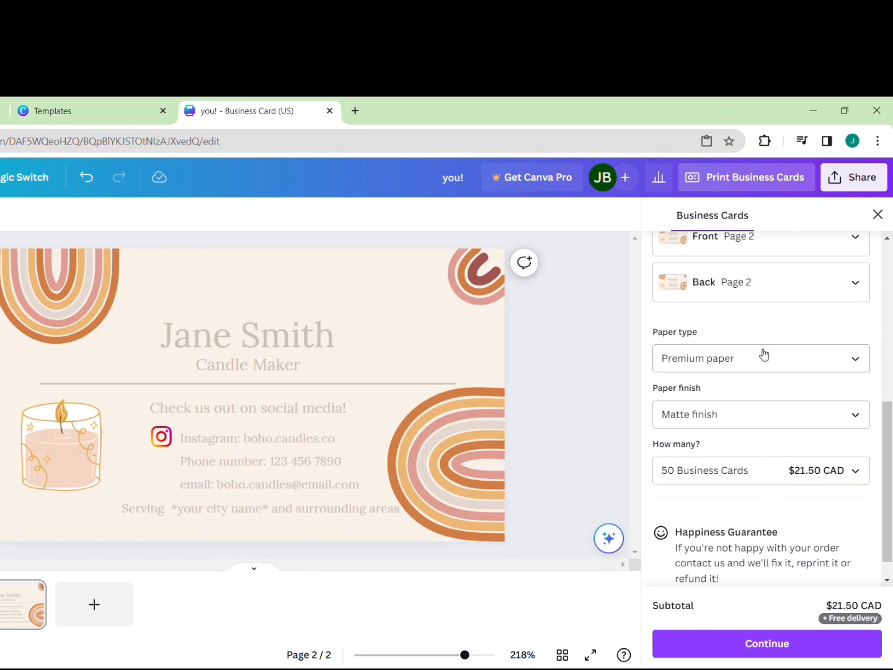
{"action": "left_click", "coordinate": [797, 368]}
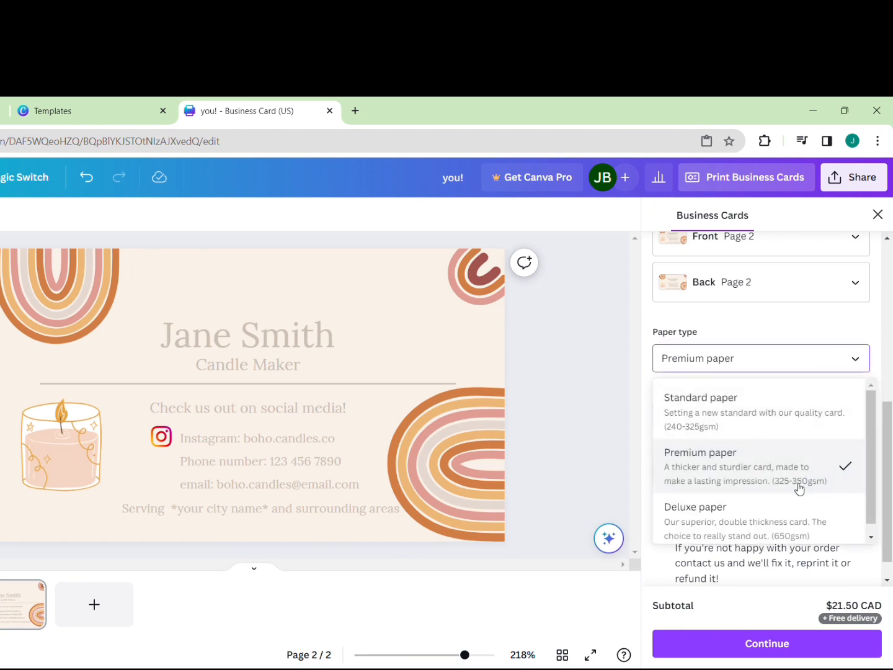
{"action": "scroll", "coordinate": [753, 451], "scroll_direction": "down", "scroll_amount": 1}
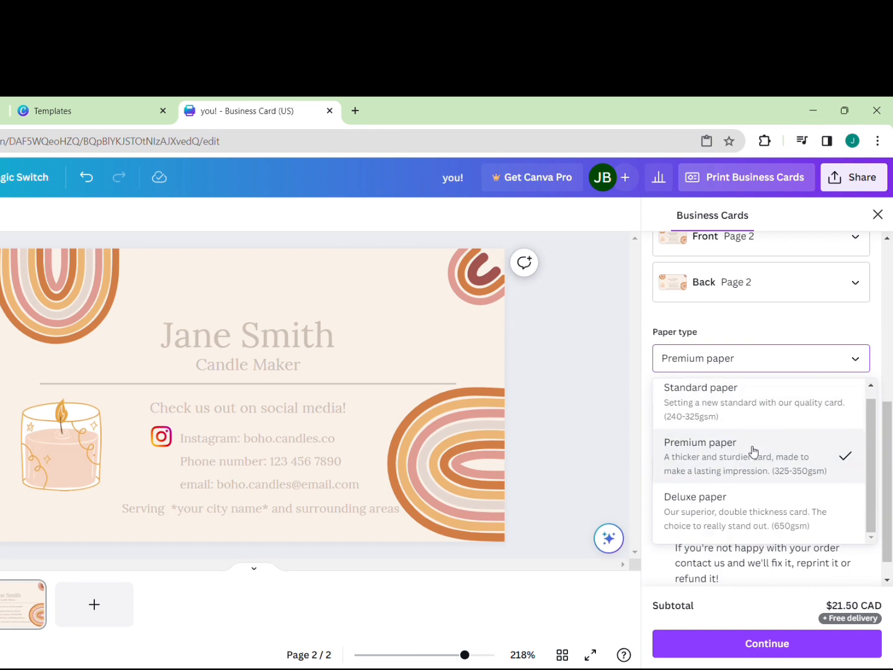
{"action": "scroll", "coordinate": [744, 405], "scroll_direction": "up", "scroll_amount": 1}
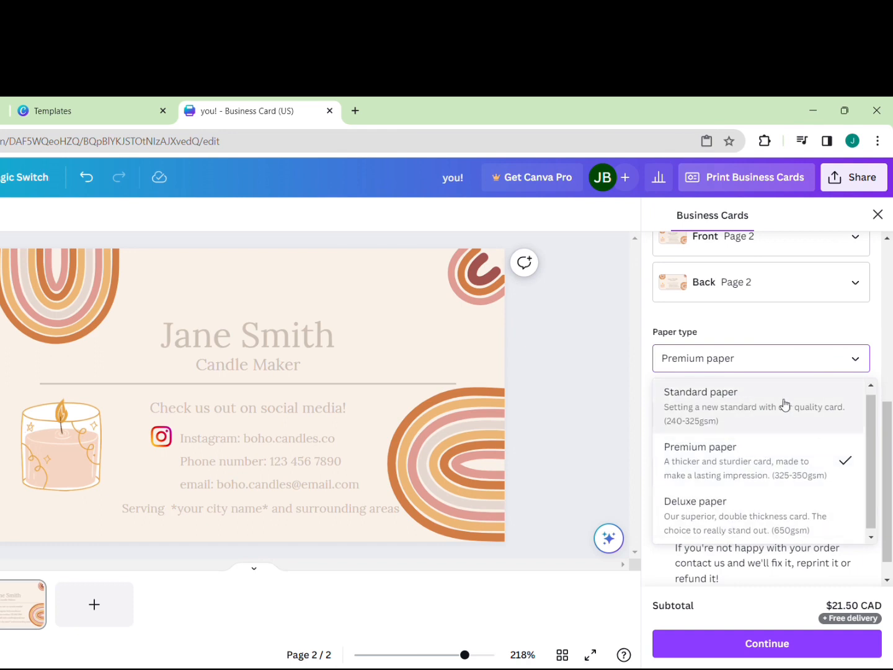
{"action": "left_click", "coordinate": [775, 455]}
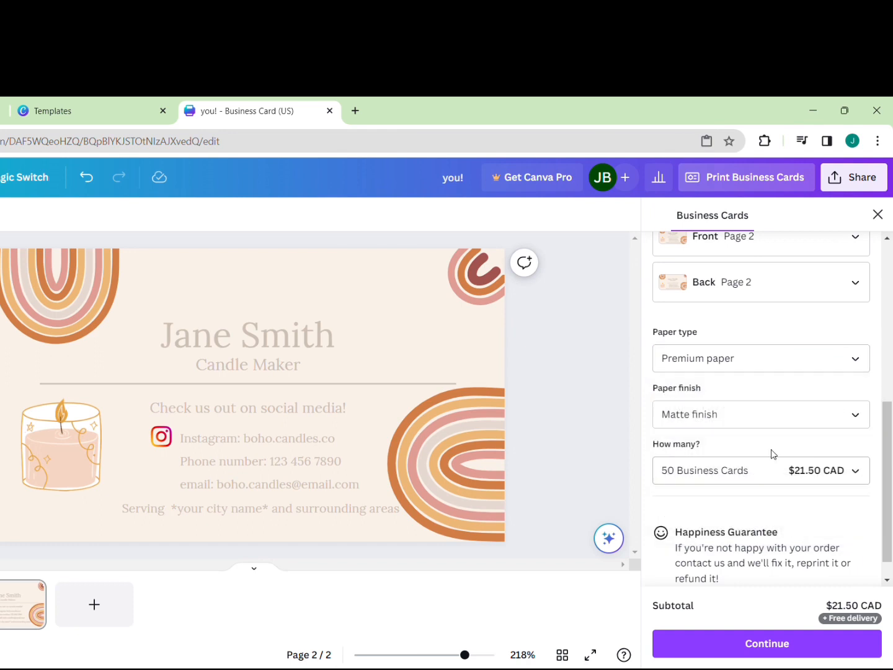
{"action": "scroll", "coordinate": [780, 454], "scroll_direction": "down", "scroll_amount": 1}
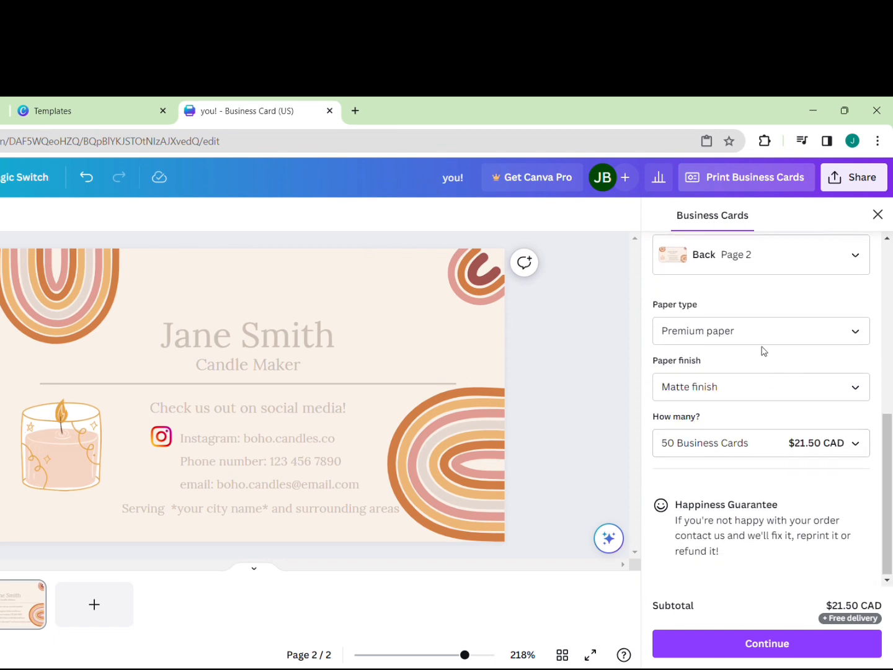
{"action": "left_click", "coordinate": [765, 402]}
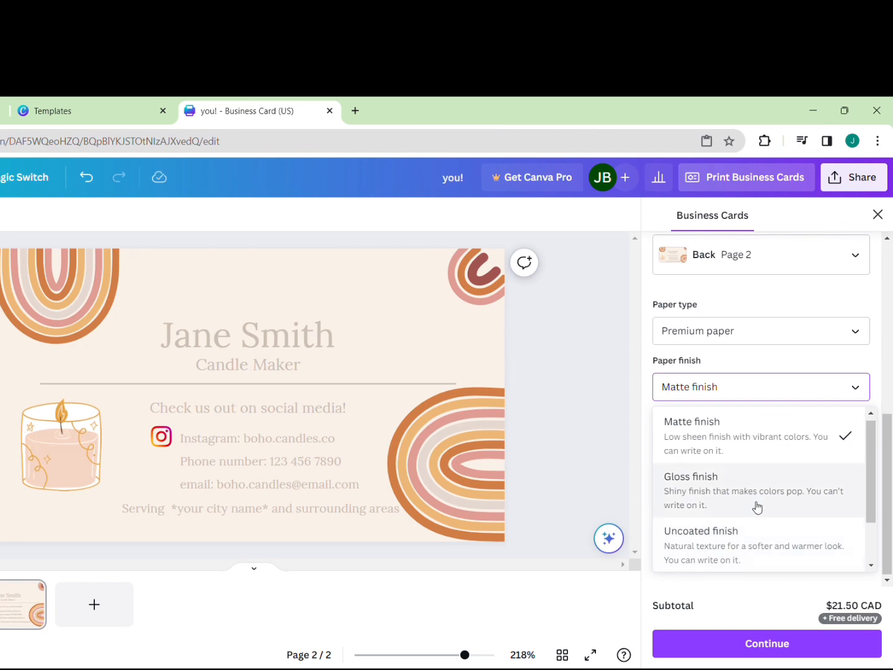
{"action": "left_click", "coordinate": [755, 434]}
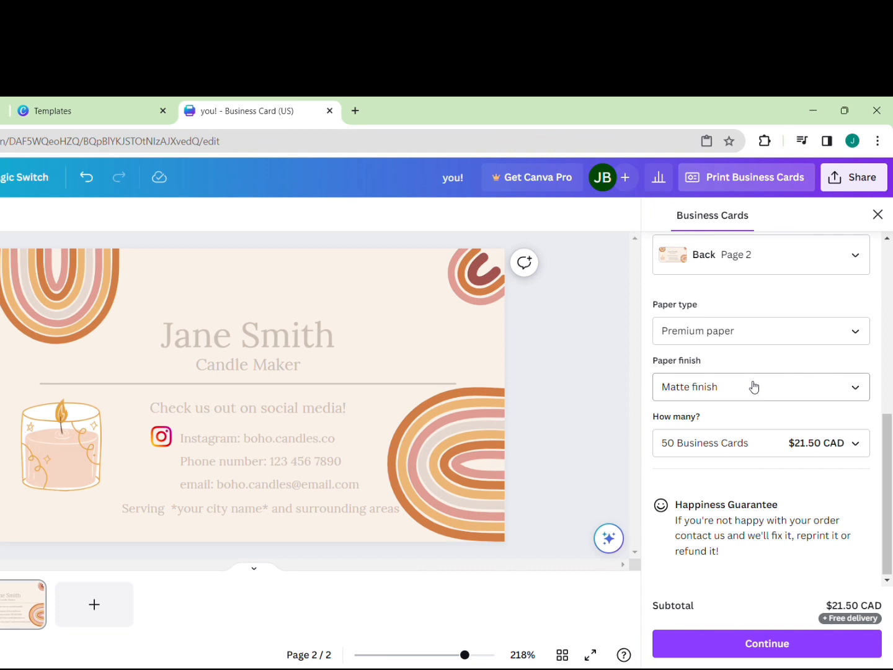
Keep the quantity at 50 cards for $21.50 CAD and continue to the print-readiness check
{"action": "left_click", "coordinate": [750, 455]}
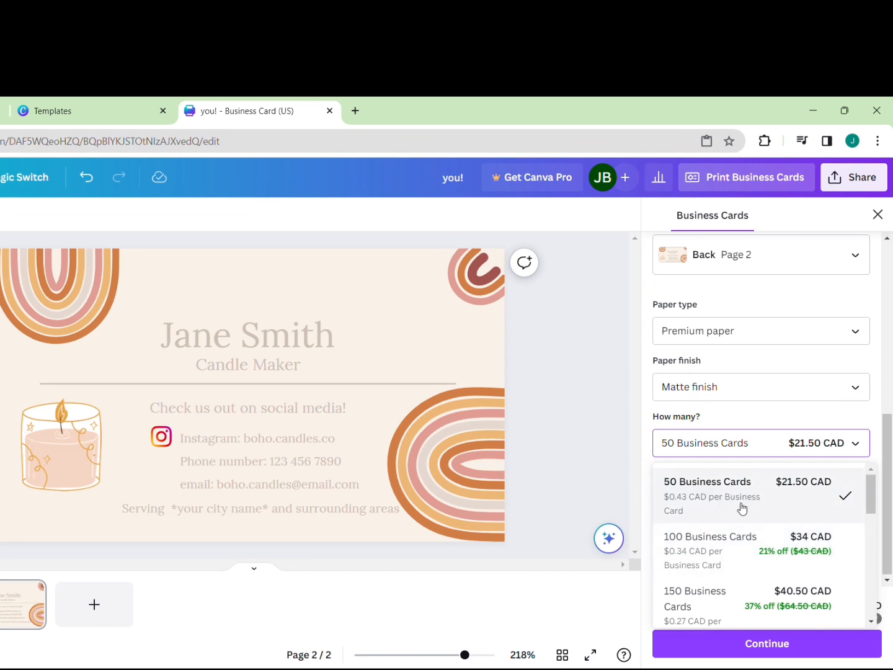
{"action": "scroll", "coordinate": [730, 555], "scroll_direction": "down", "scroll_amount": 4}
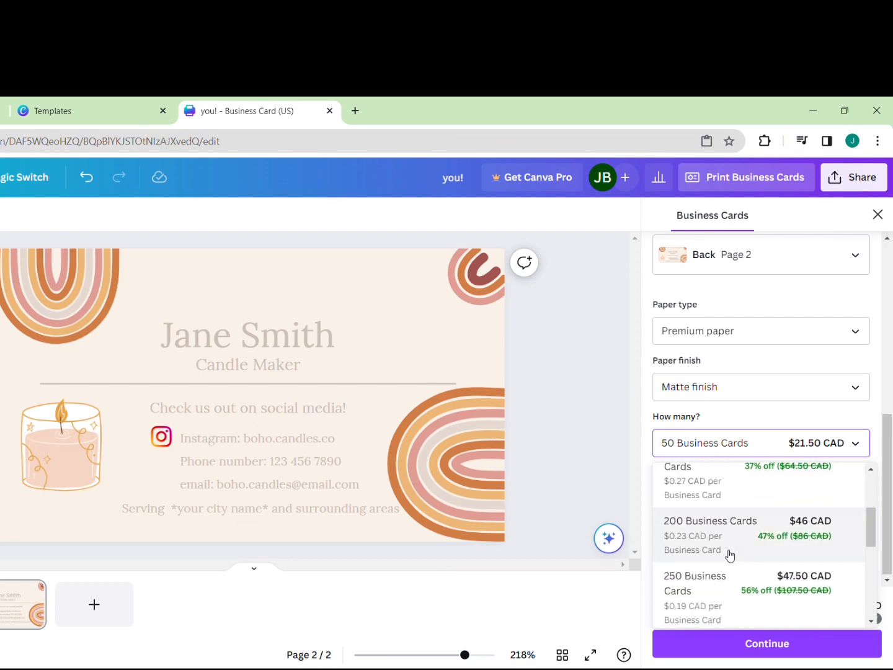
{"action": "scroll", "coordinate": [730, 555], "scroll_direction": "down", "scroll_amount": 3}
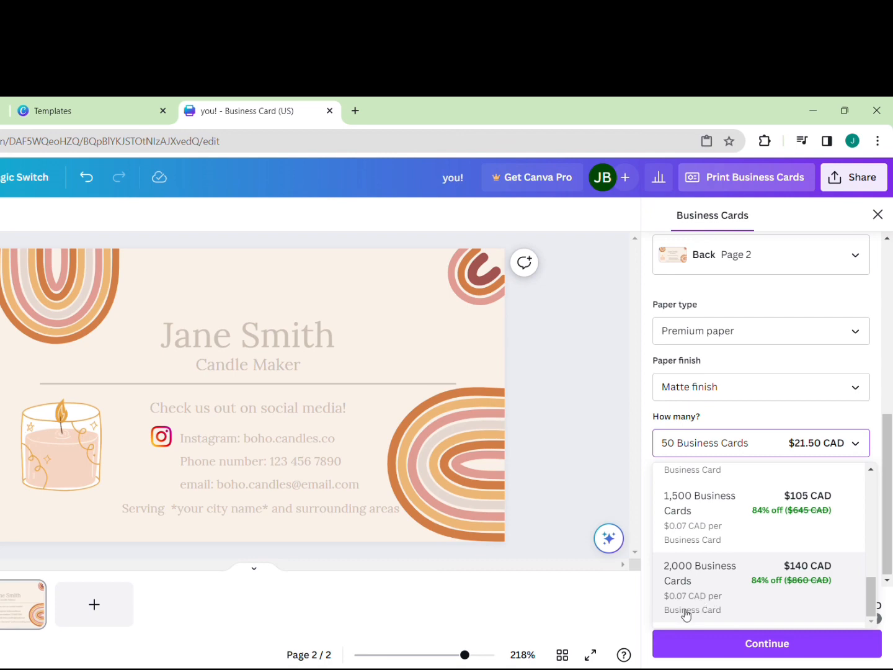
{"action": "scroll", "coordinate": [753, 536], "scroll_direction": "up", "scroll_amount": 5}
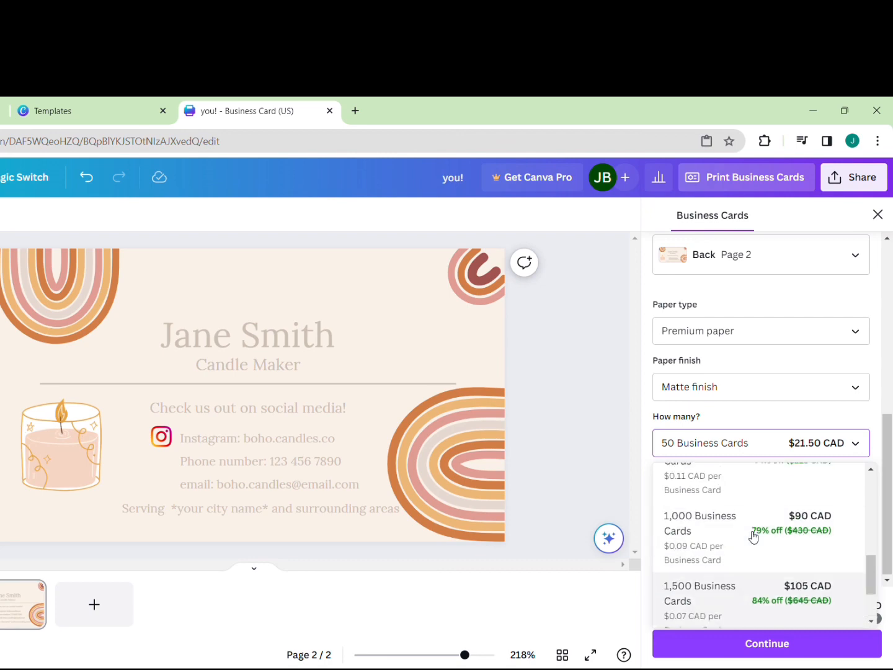
{"action": "left_click", "coordinate": [746, 497]}
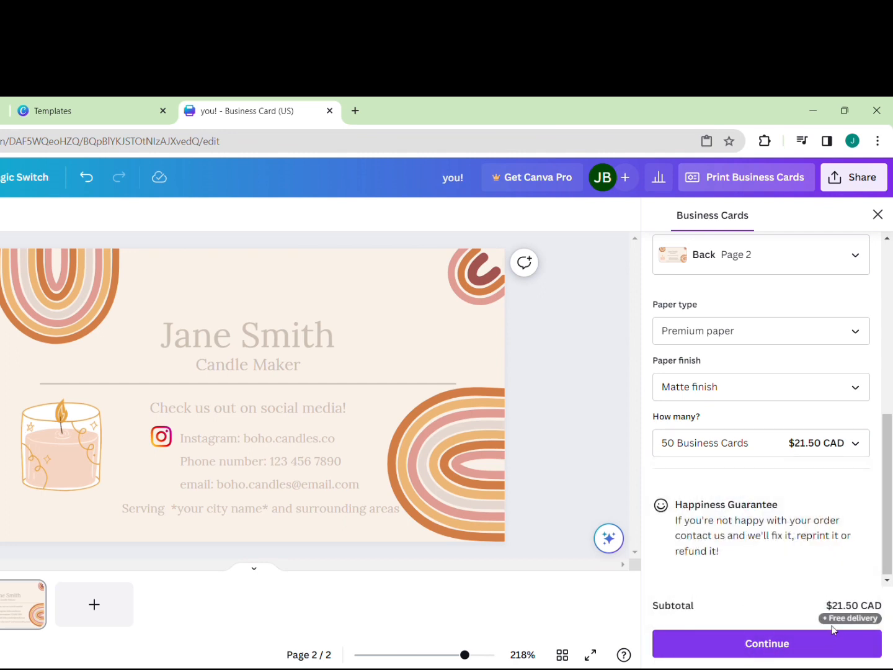
{"action": "left_click", "coordinate": [779, 645]}
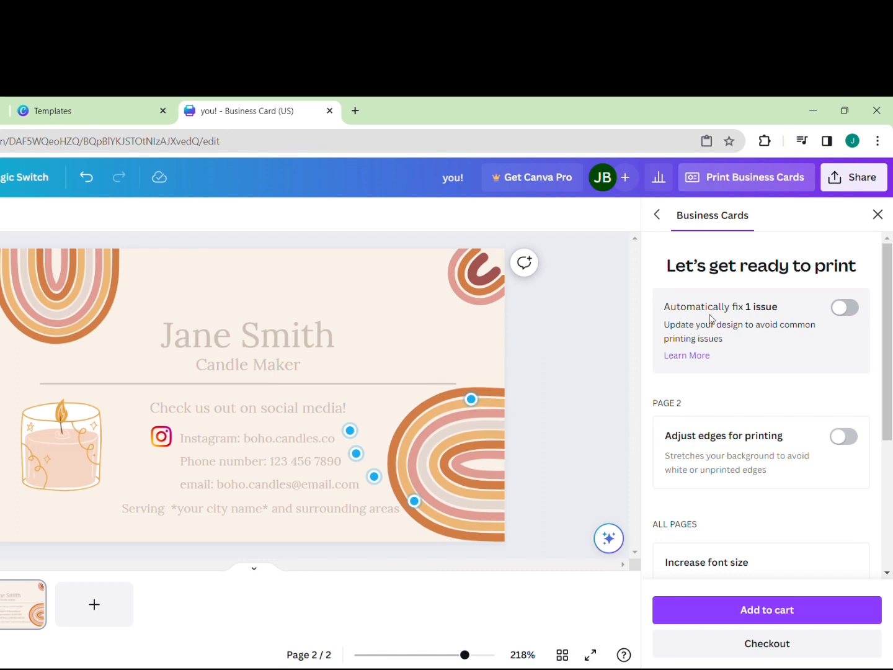
Auto-fix the one flagged printing issue, download the proof PDF, and add the 50-card order to the cart
{"action": "left_click", "coordinate": [854, 309]}
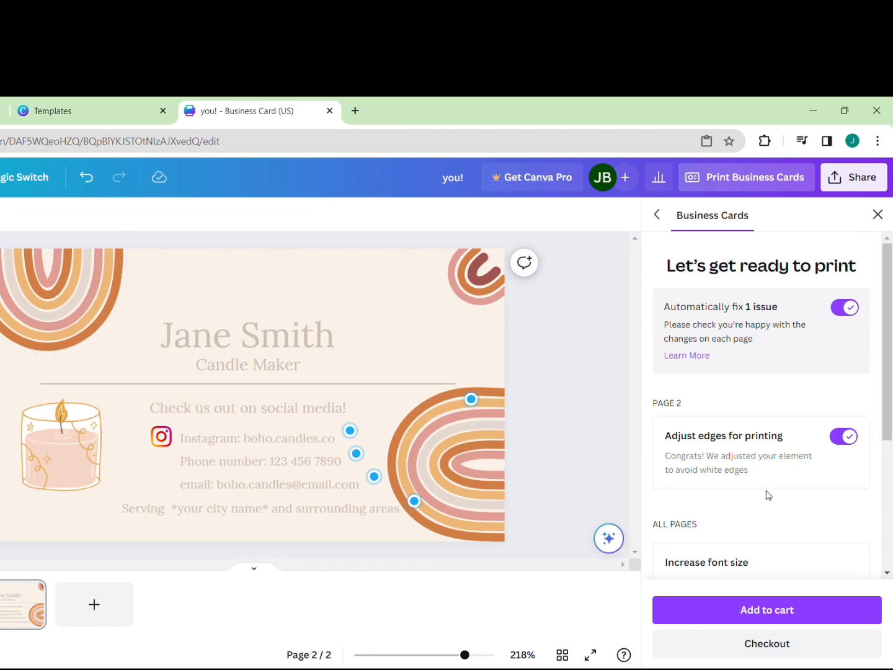
{"action": "scroll", "coordinate": [769, 494], "scroll_direction": "down", "scroll_amount": 3}
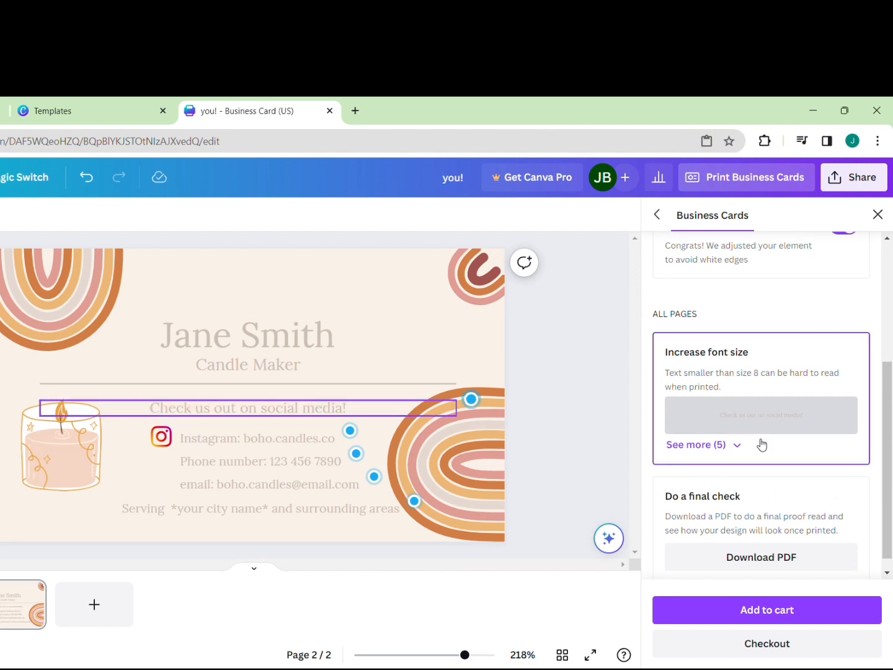
{"action": "scroll", "coordinate": [758, 421], "scroll_direction": "down", "scroll_amount": 1}
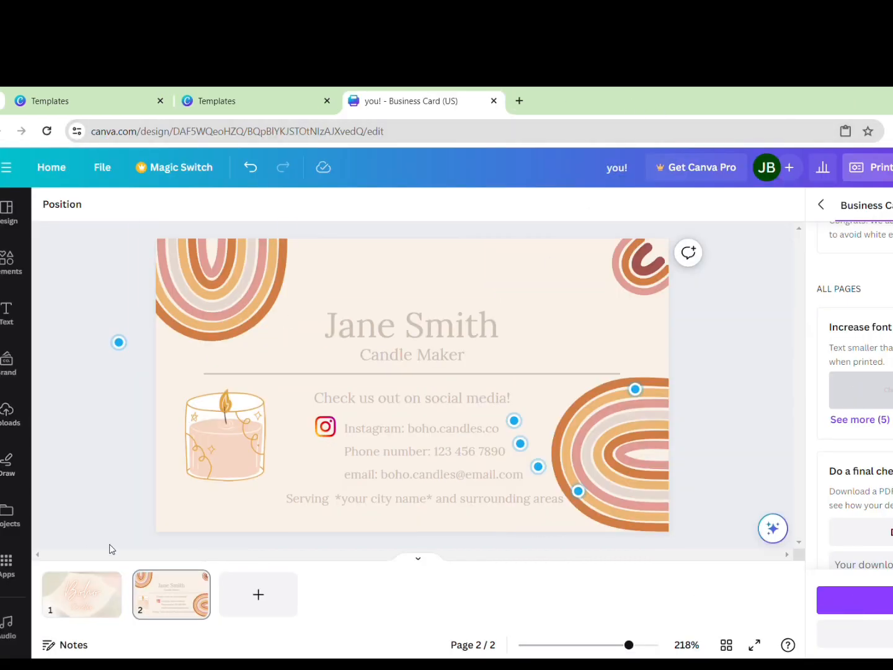
{"action": "left_click", "coordinate": [102, 600]}
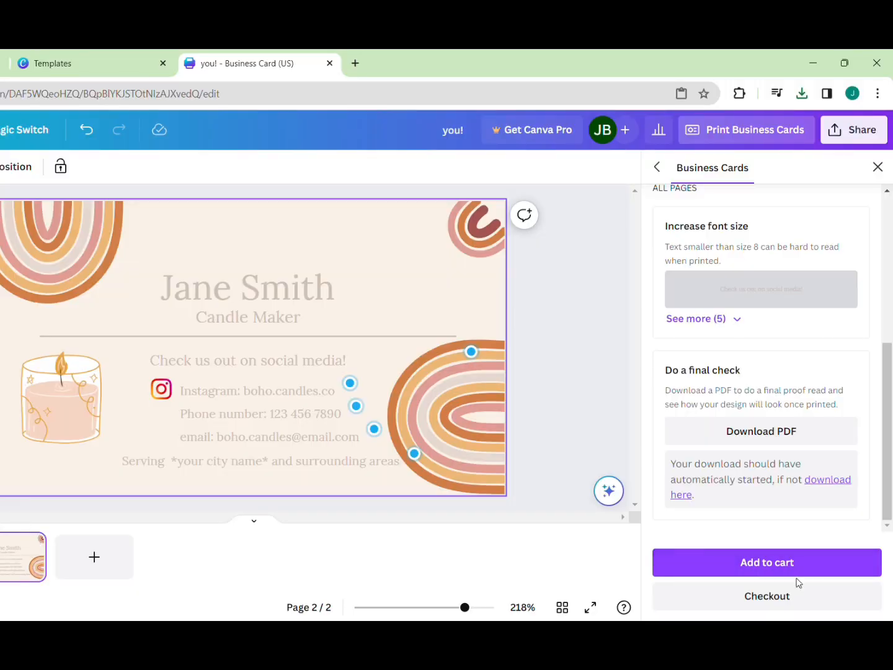
{"action": "left_click", "coordinate": [767, 605]}
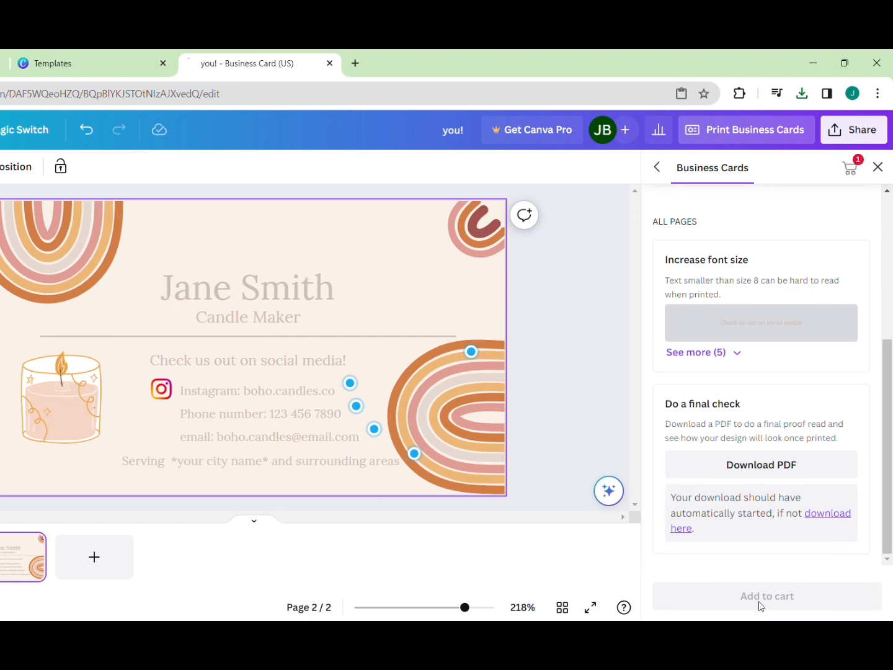